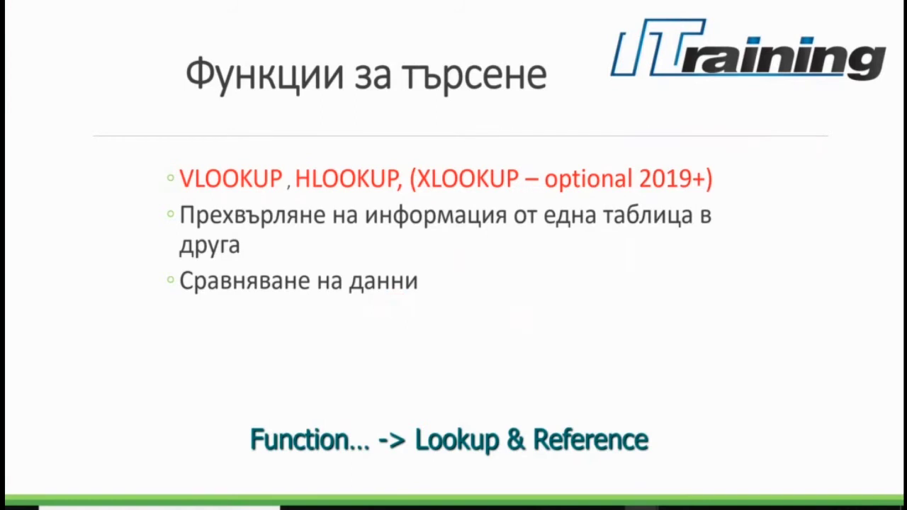
# Step: End the slide show and close Excel Advanced 2.xlsx without saving, then go to the StudentFiles folder
pyautogui.press('Escape')
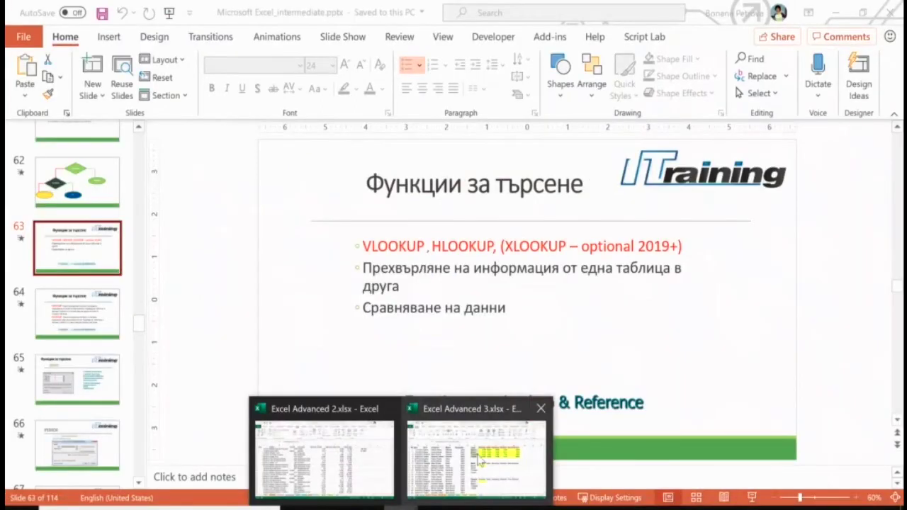
pyautogui.moveTo(476, 447)
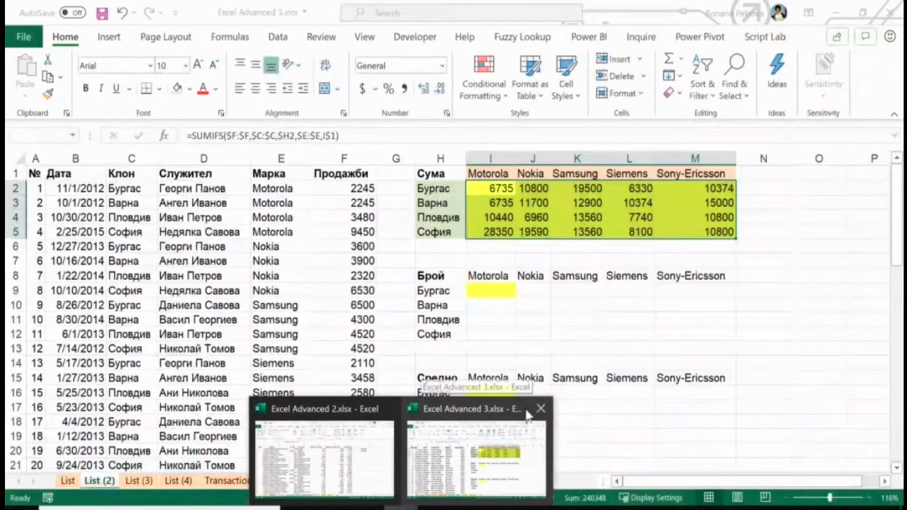
pyautogui.click(324, 454)
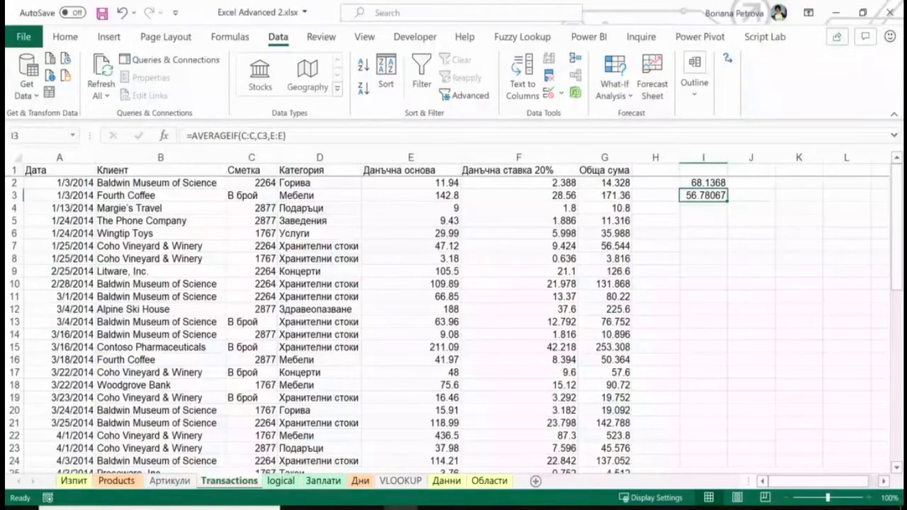
pyautogui.click(890, 12)
pyautogui.click(456, 301)
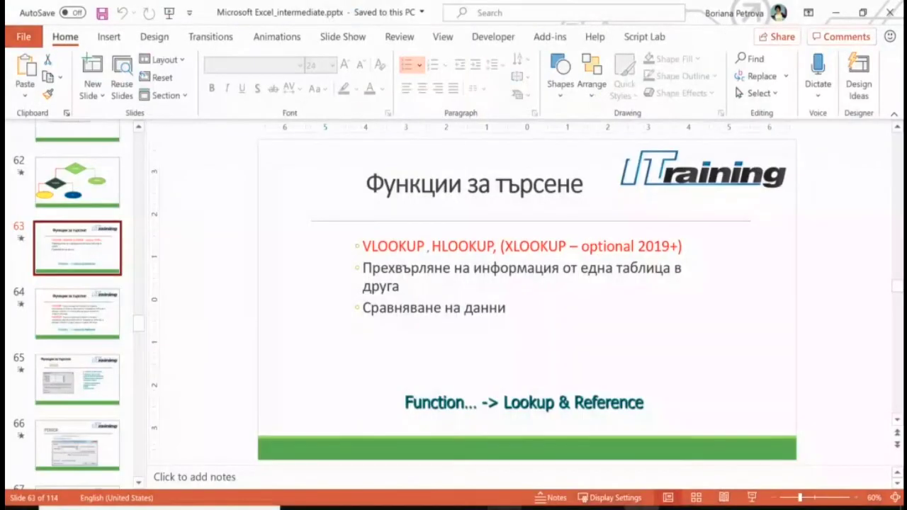
pyautogui.hotkey('alt', 'Tab')
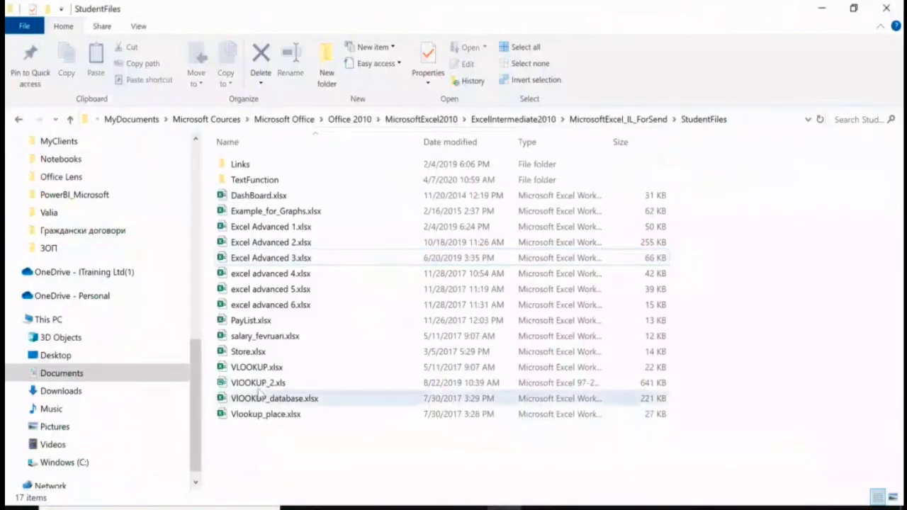
# Step: Select VLOOKUP.xlsx instead of VLOOKUP_database.xlsx in StudentFiles and open it in Excel
pyautogui.click(325, 400)
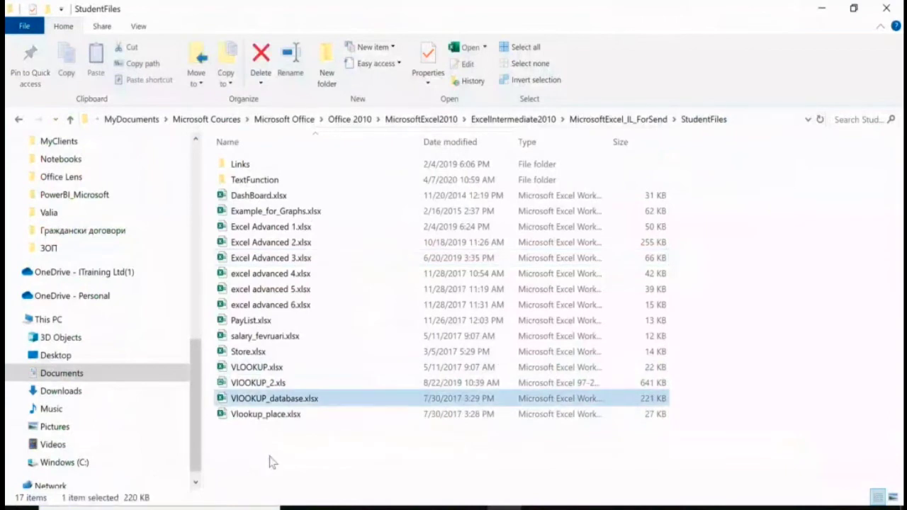
pyautogui.press('Up')
pyautogui.press('Up')
pyautogui.press('Return')
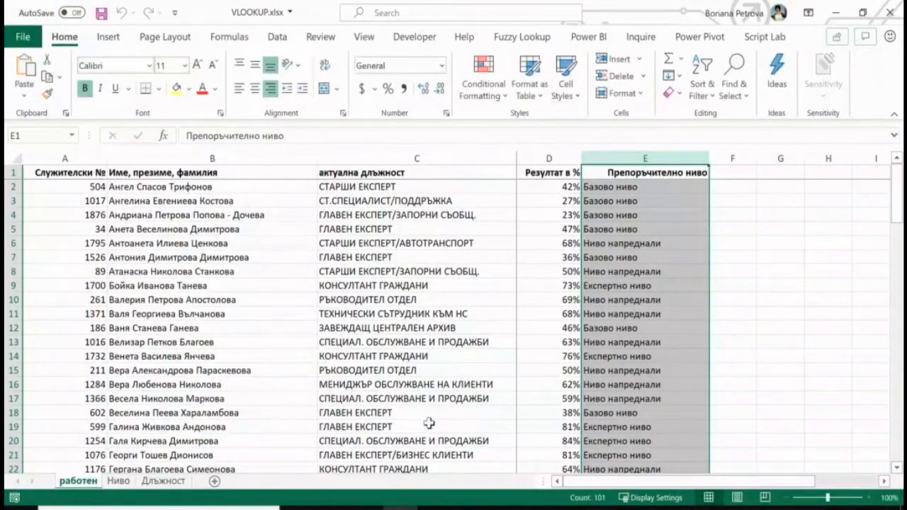
pyautogui.click(71, 174)
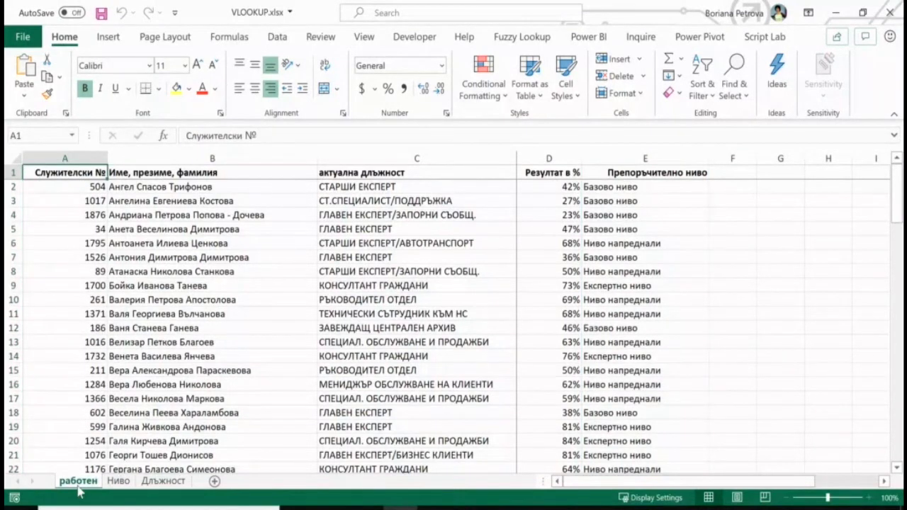
pyautogui.click(118, 481)
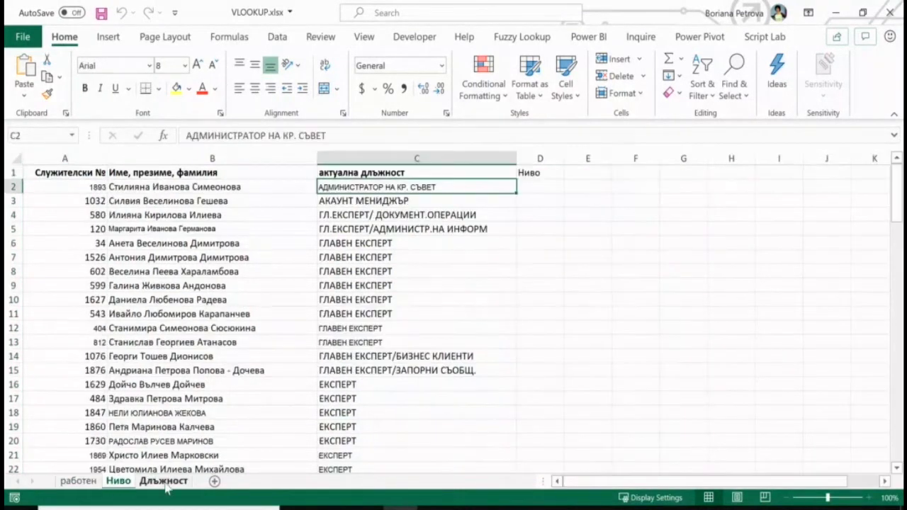
pyautogui.click(164, 482)
pyautogui.click(78, 482)
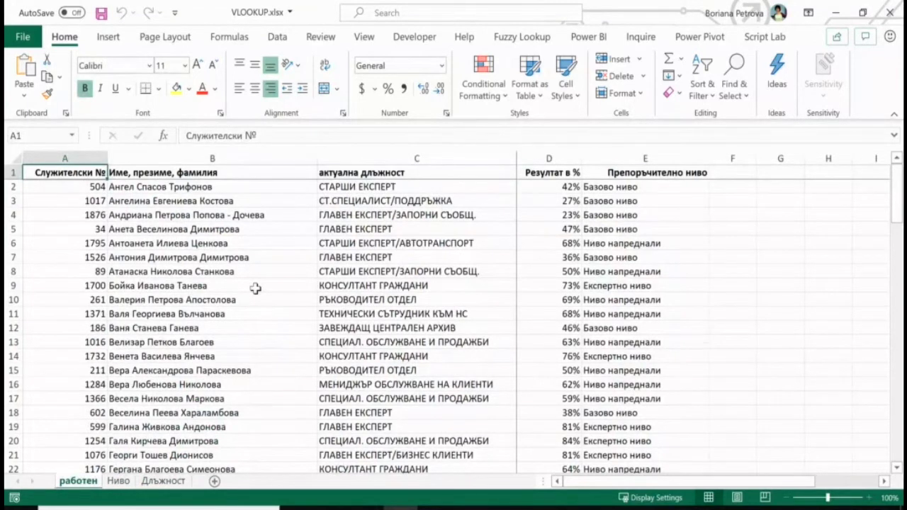
pyautogui.click(224, 342)
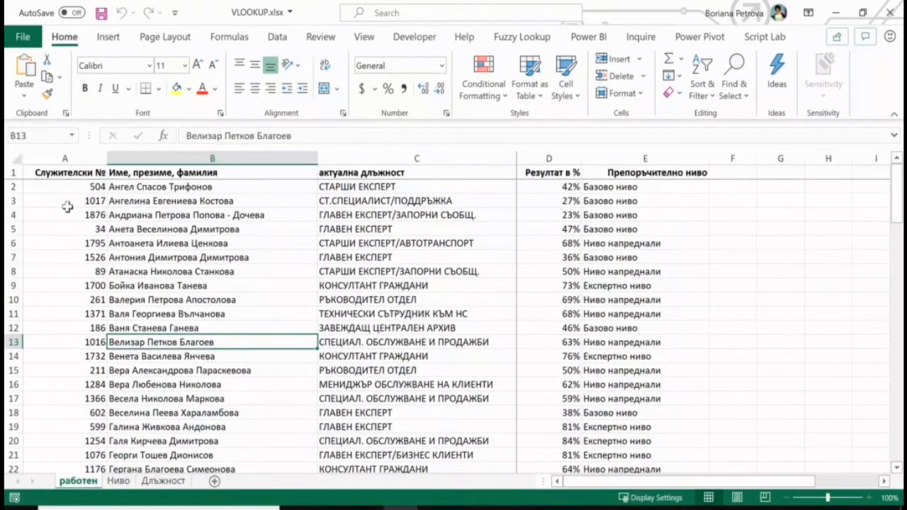
pyautogui.click(84, 175)
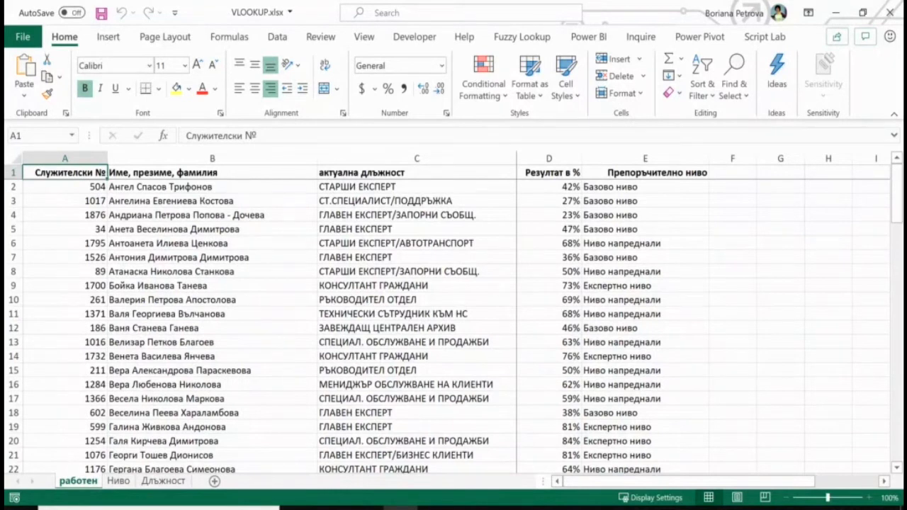
# Step: Review columns A–E of the работен sheet: number, name, position, result in % and recommended level
pyautogui.click(65, 174)
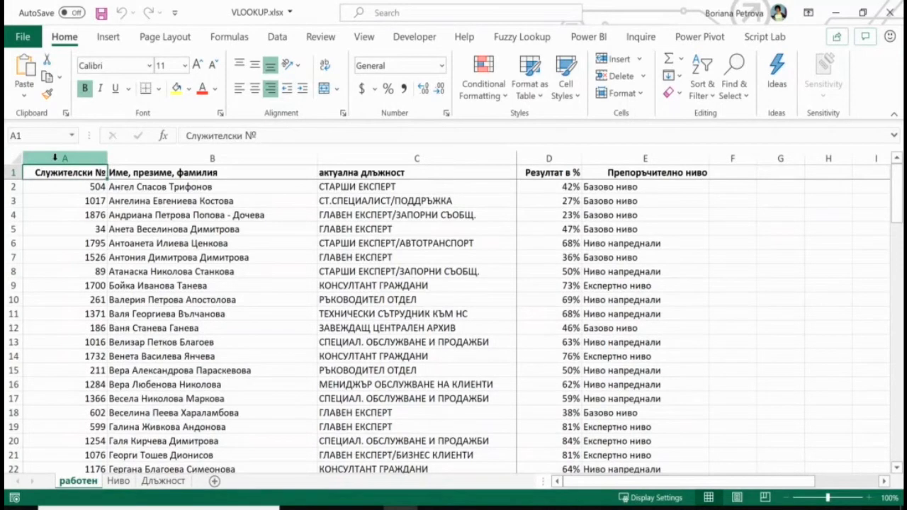
pyautogui.click(65, 158)
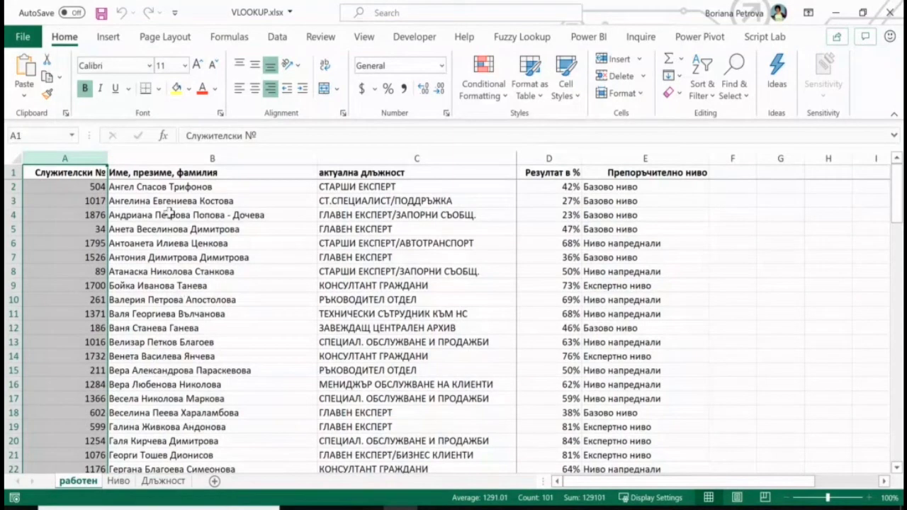
pyautogui.click(197, 158)
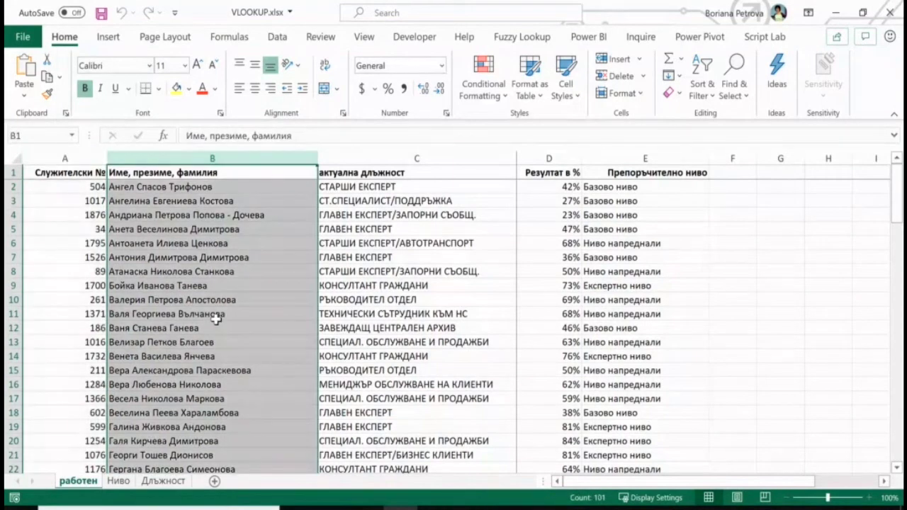
pyautogui.click(445, 150)
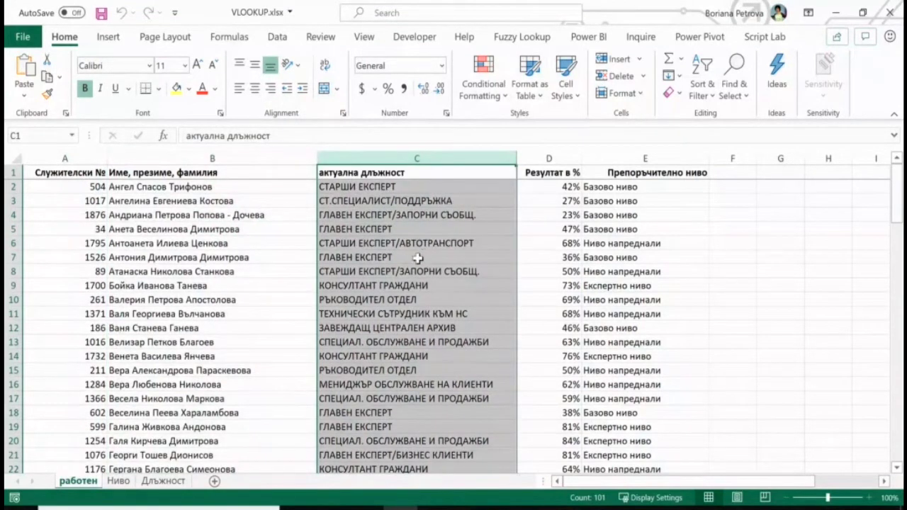
pyautogui.click(549, 159)
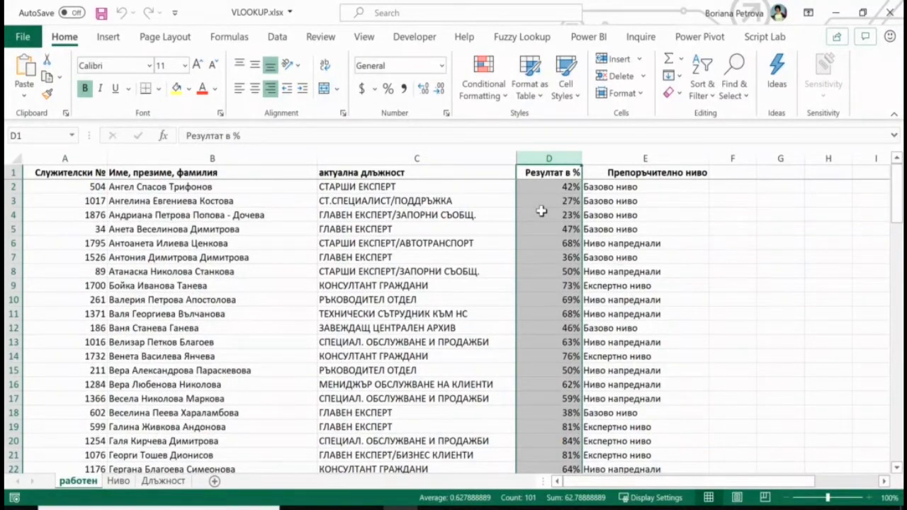
pyautogui.click(640, 159)
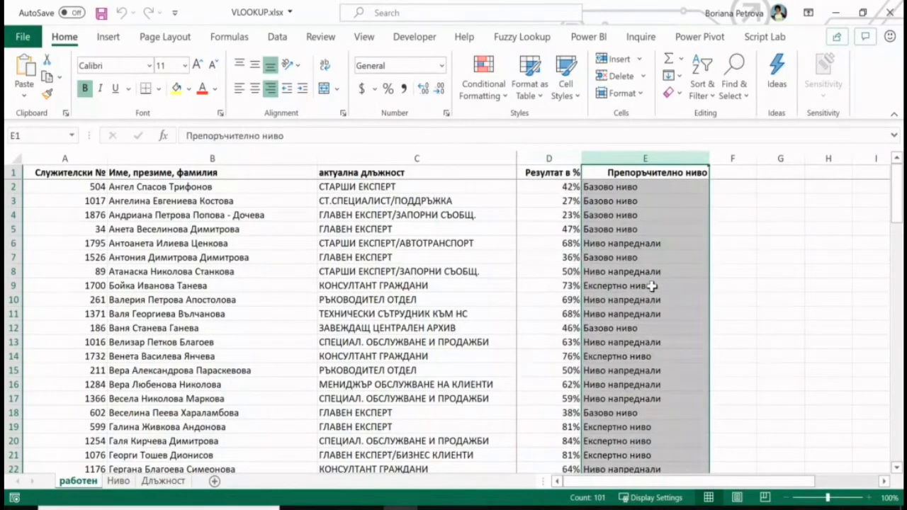
# Step: Re-check the result, number and name columns, then switch to the Длъжност sheet
pyautogui.click(551, 159)
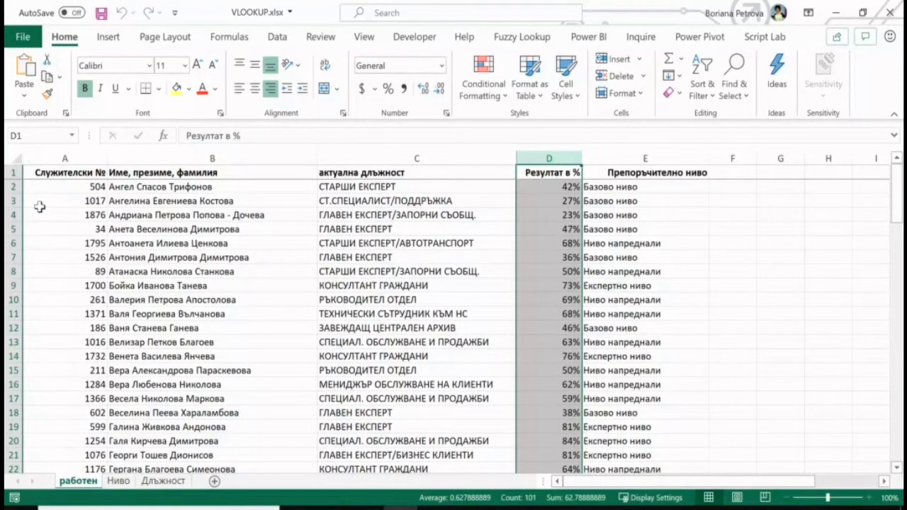
pyautogui.click(66, 158)
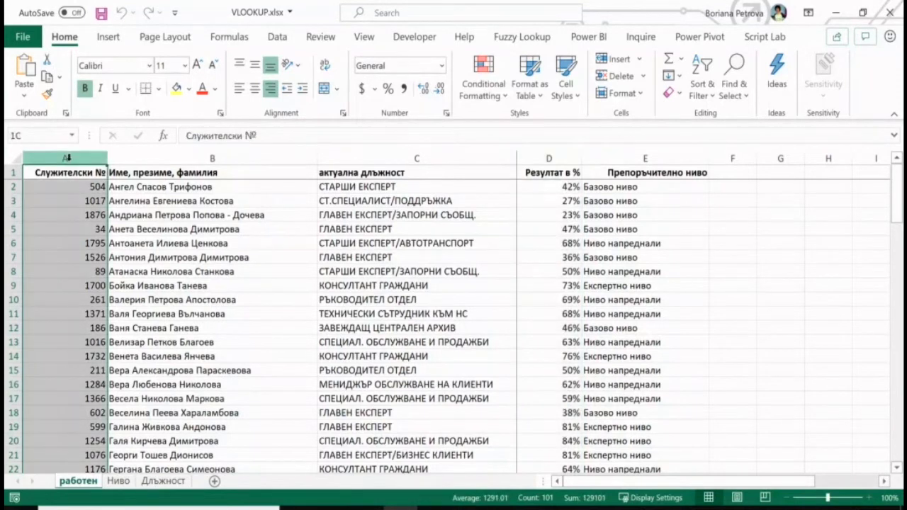
pyautogui.click(191, 157)
pyautogui.moveTo(190, 158); pyautogui.dragTo(121, 158)
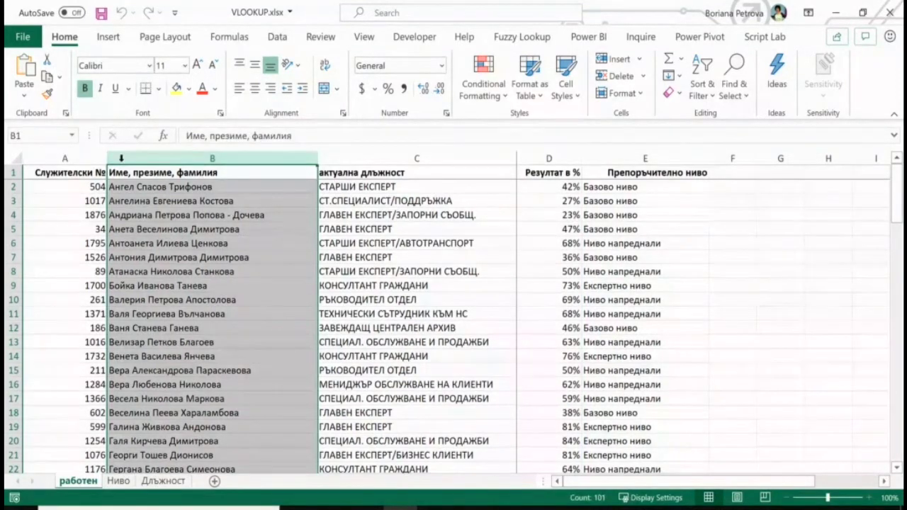
pyautogui.click(84, 155)
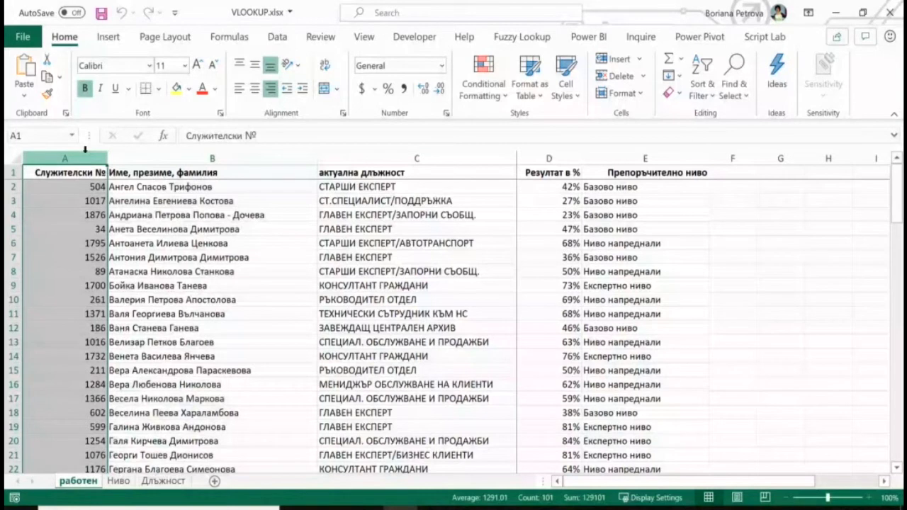
pyautogui.click(164, 482)
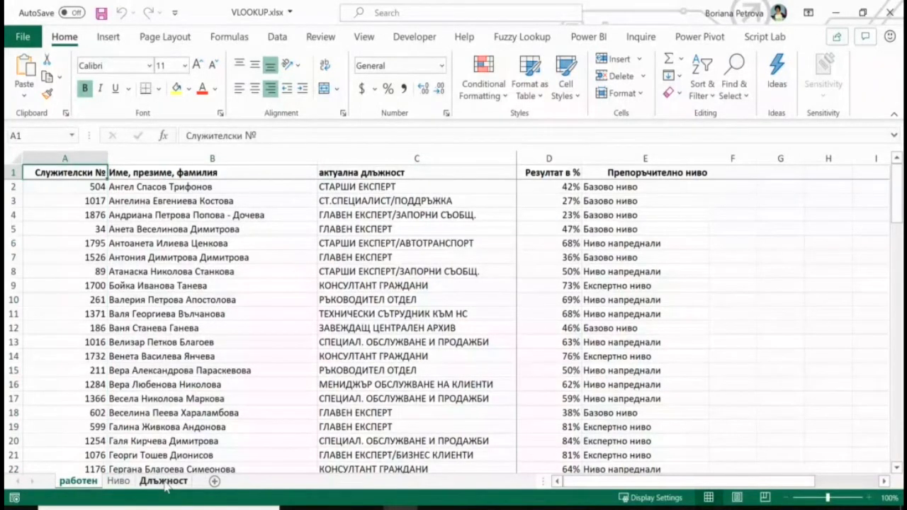
pyautogui.click(164, 482)
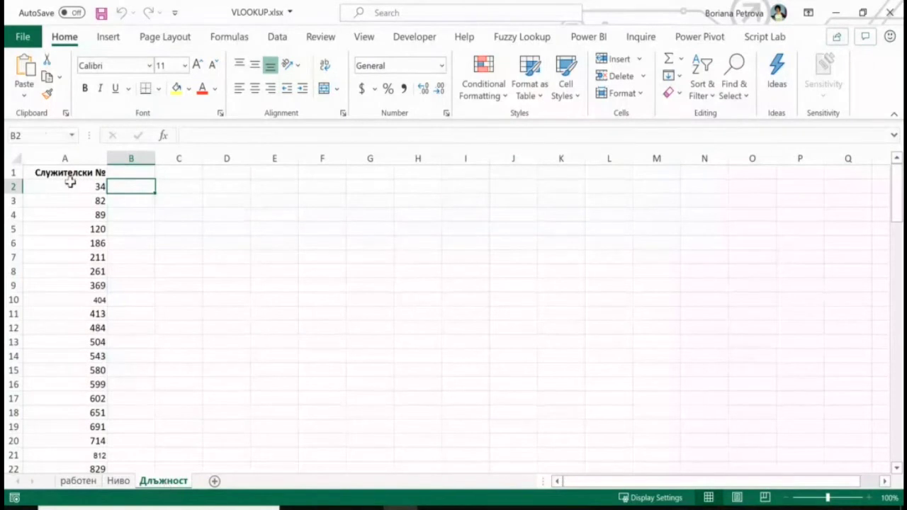
# Step: Enter headers 'Име на служител' in B1 and 'Длъжност' in C1, widening columns A and B
pyautogui.moveTo(71, 186); pyautogui.dragTo(71, 328)
pyautogui.click(121, 172)
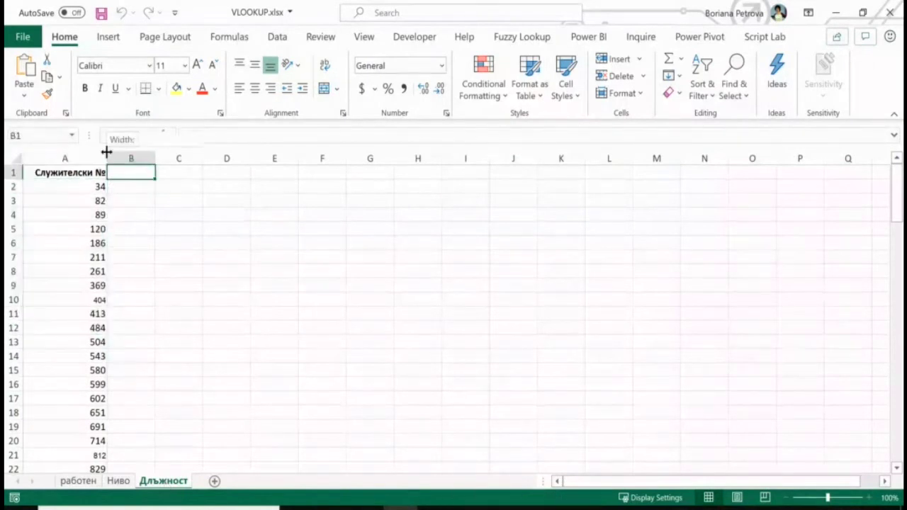
pyautogui.doubleClick(107, 158)
pyautogui.moveTo(180, 158); pyautogui.dragTo(216, 158)
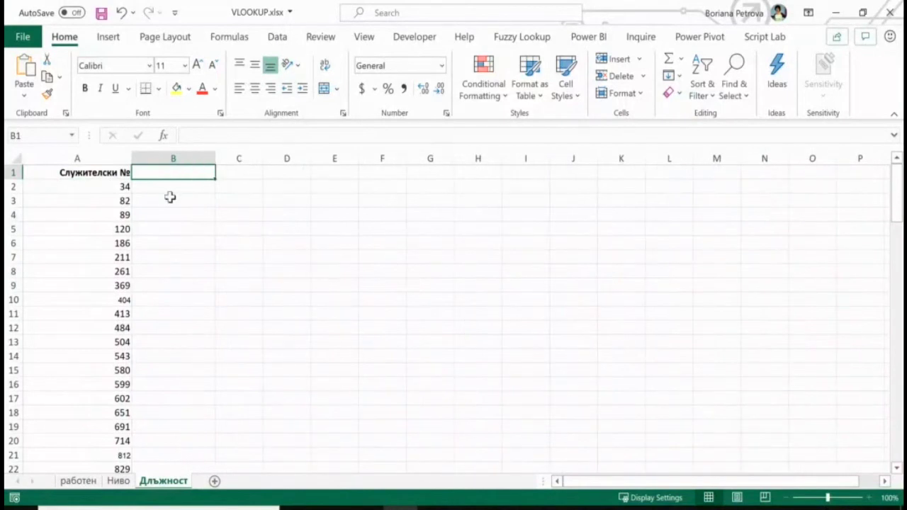
pyautogui.write('Име на слу')
pyautogui.write('жител')
pyautogui.press('Tab')
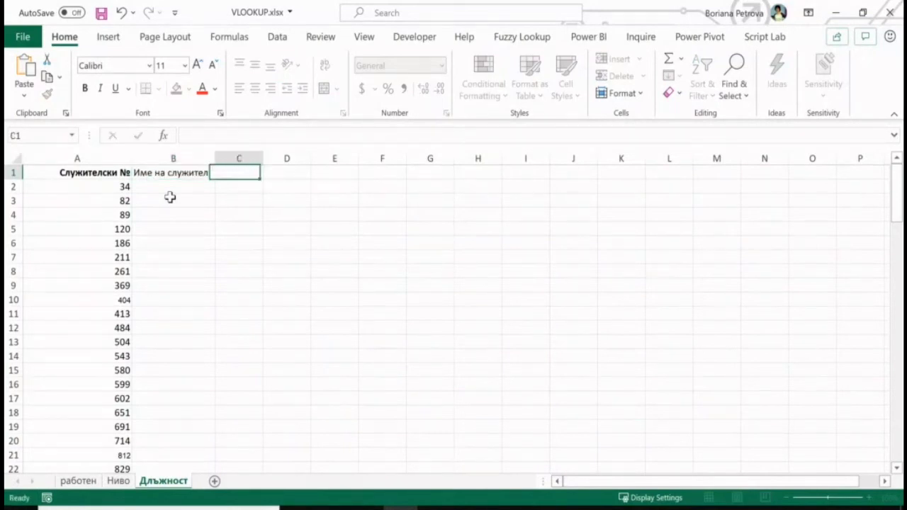
pyautogui.write('Дл')
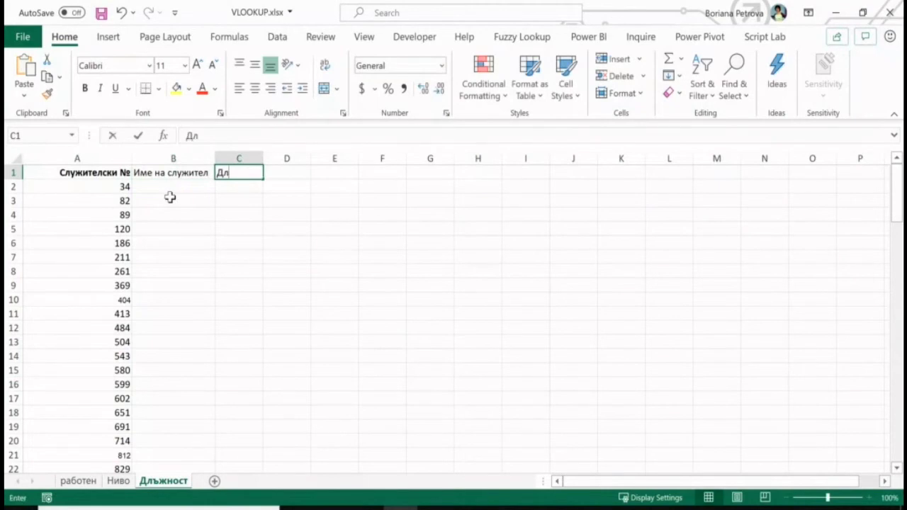
pyautogui.write('ъжност')
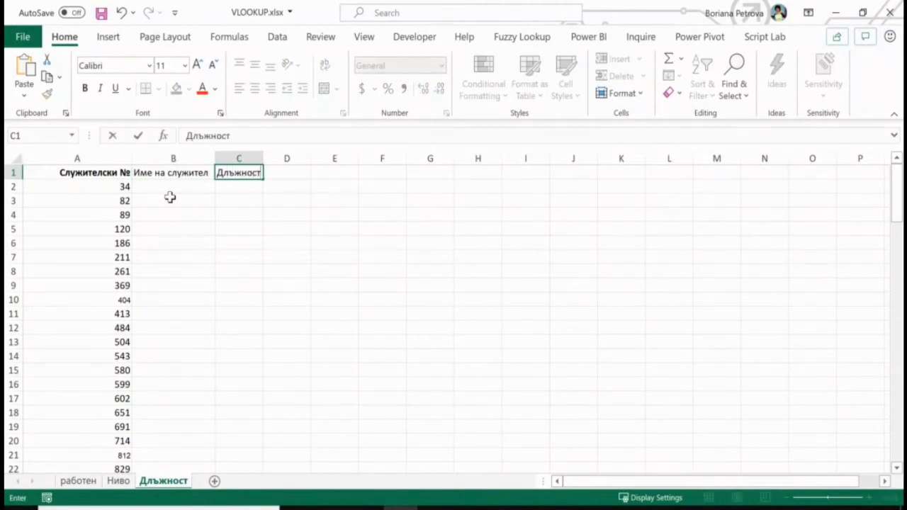
pyautogui.press('Return')
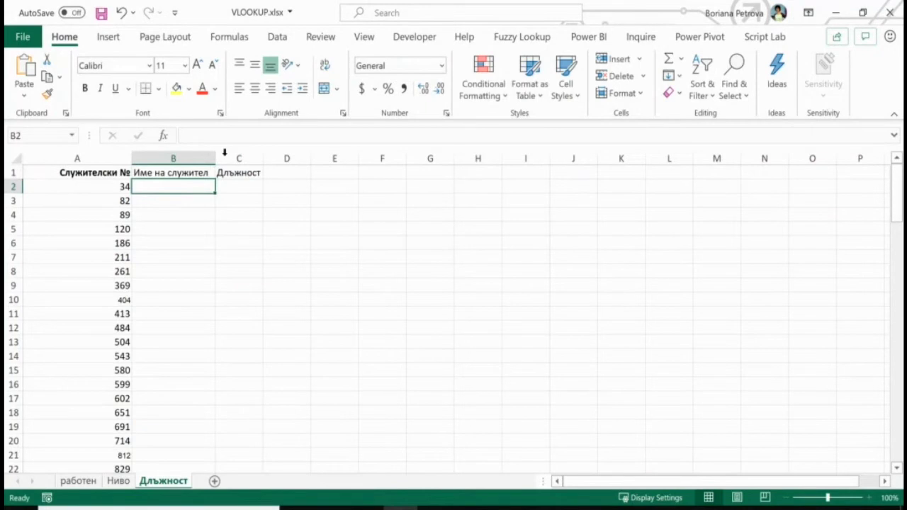
# Step: Fit column B, widen column C, and make the B1:C1 headers bold
pyautogui.doubleClick(216, 158)
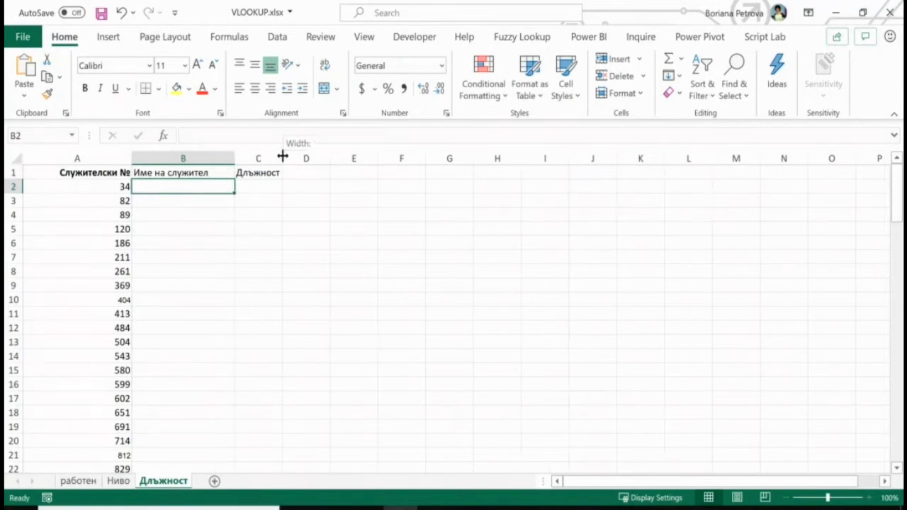
pyautogui.moveTo(283, 157); pyautogui.dragTo(343, 158)
pyautogui.click(200, 170)
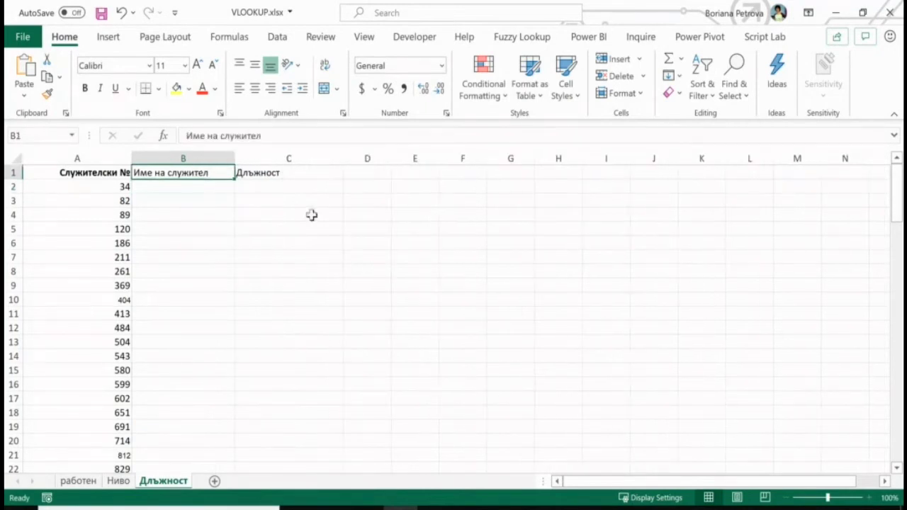
pyautogui.keyDown('shift'); pyautogui.click(290, 171); pyautogui.keyUp('shift')
pyautogui.hotkey('ctrl', 'b')
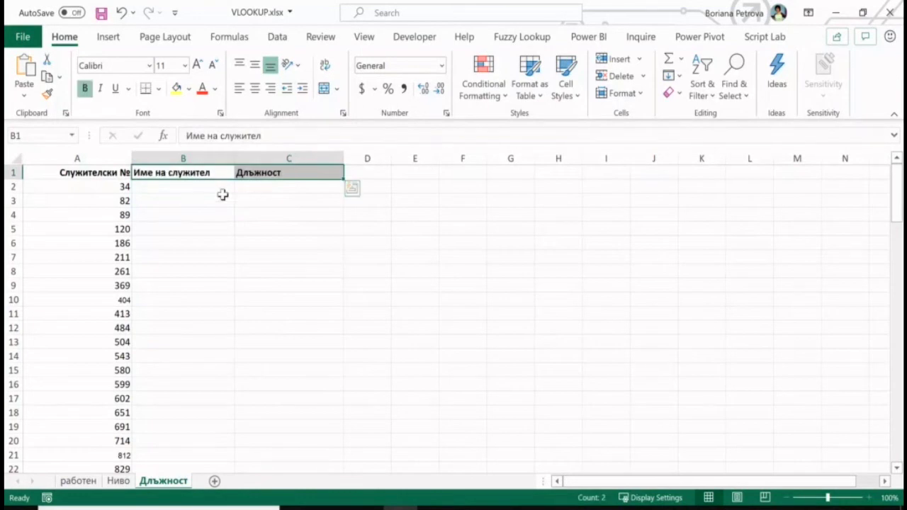
pyautogui.click(213, 186)
pyautogui.click(215, 172)
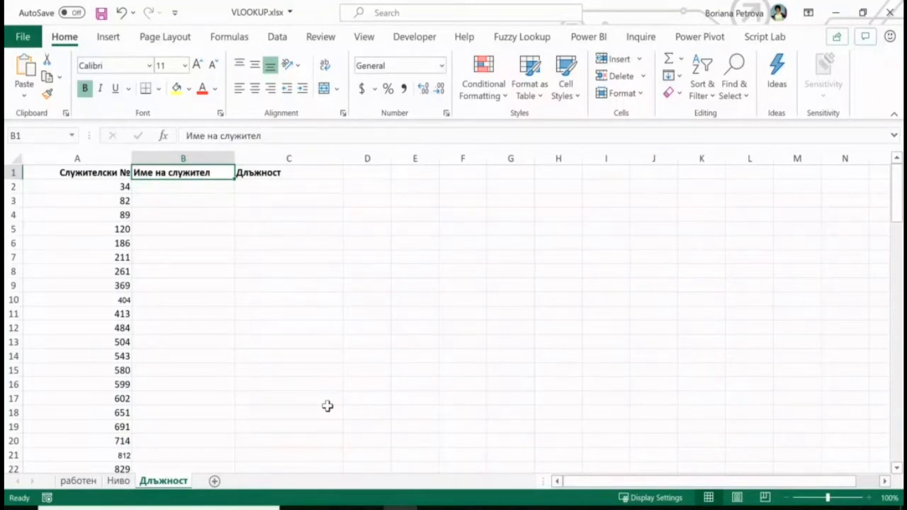
pyautogui.press('Return')
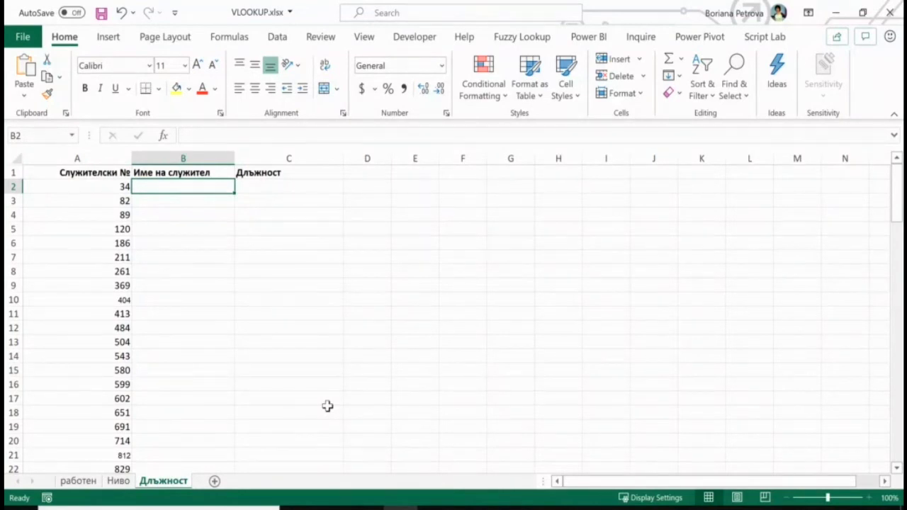
pyautogui.click(83, 187)
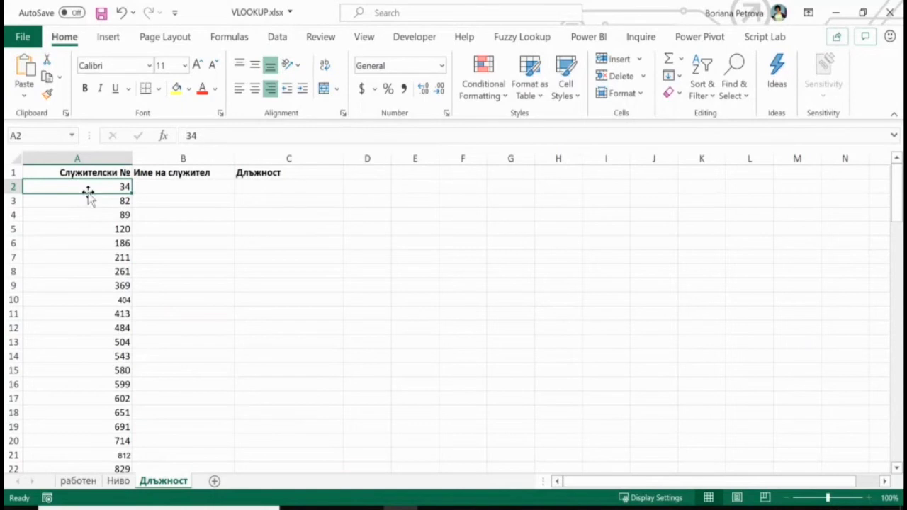
# Step: On the работен sheet, trace employee 34 in A5 to its name and position ГЛАВЕН ЕКСПЕРТ
pyautogui.click(77, 482)
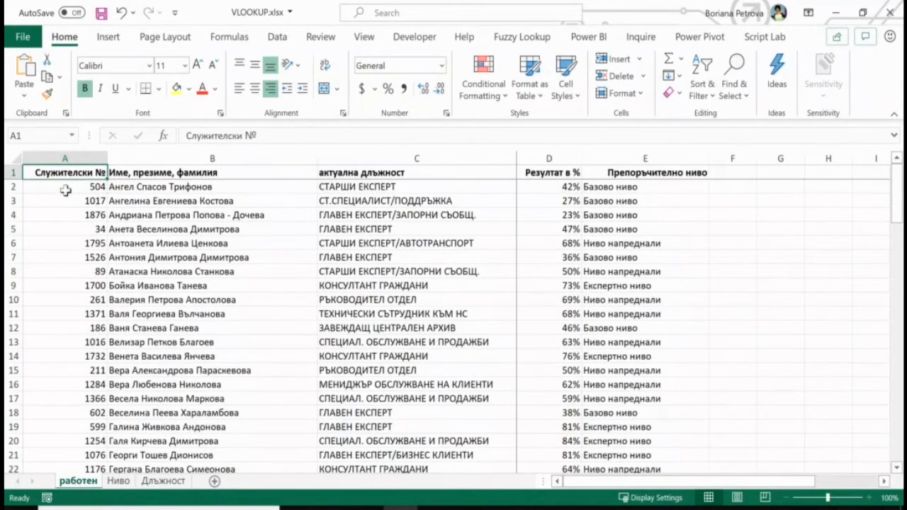
pyautogui.click(64, 153)
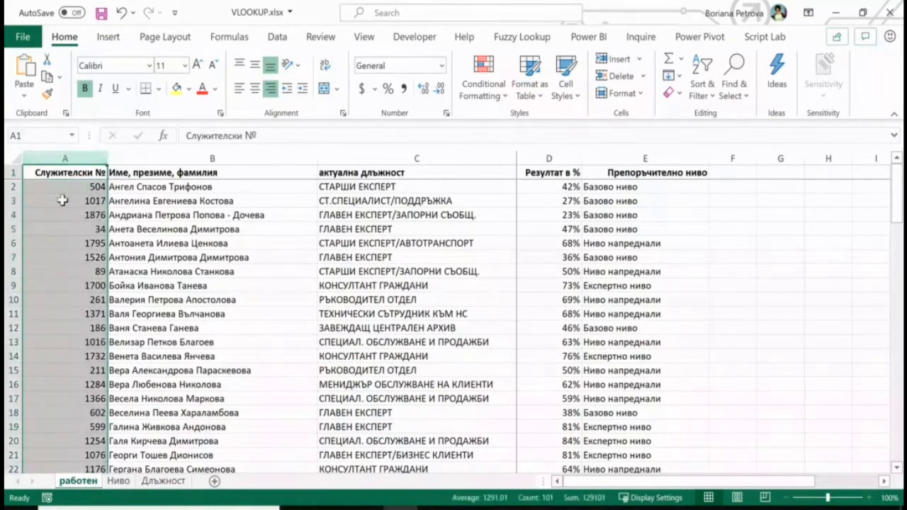
pyautogui.click(64, 232)
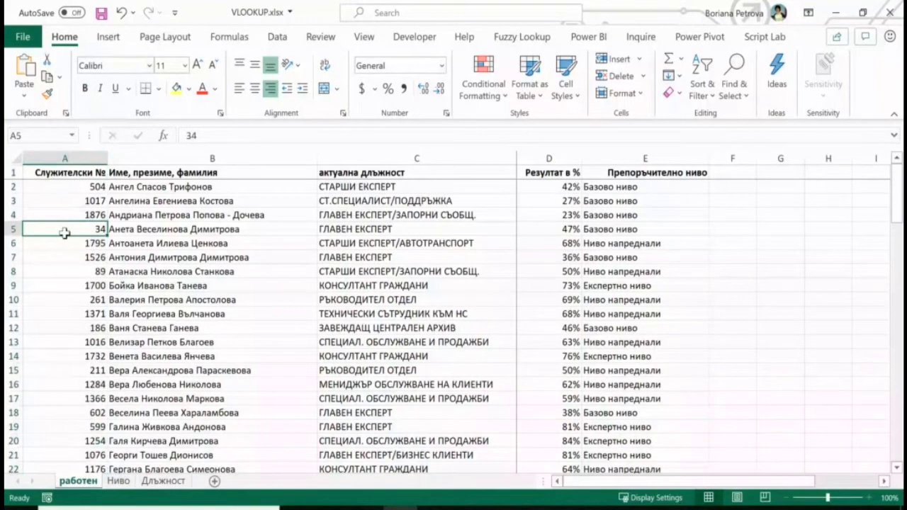
pyautogui.click(143, 227)
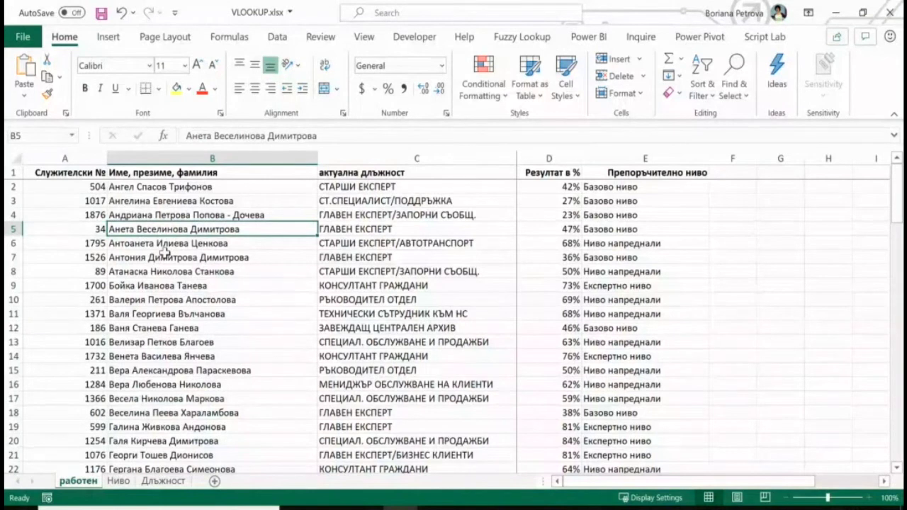
pyautogui.click(396, 229)
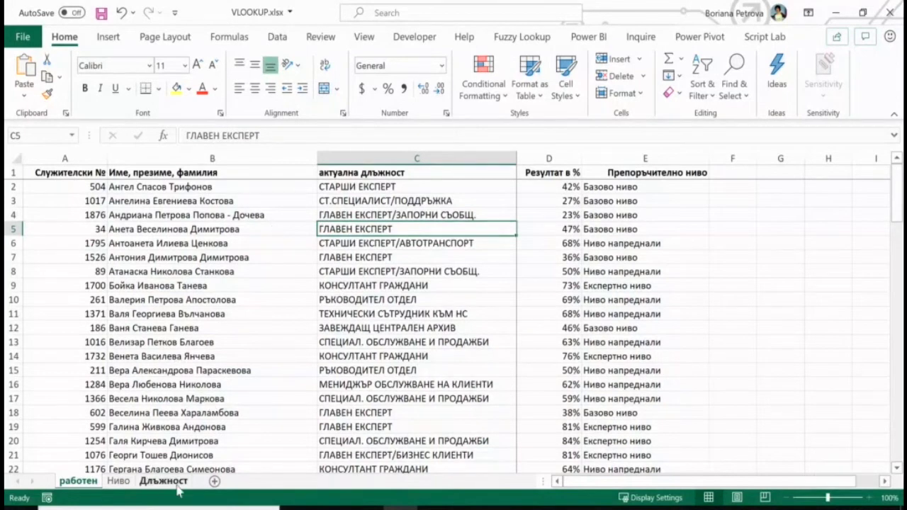
# Step: Check employee 82 on the Длъжност sheet, then return to работен's number and name columns
pyautogui.click(163, 482)
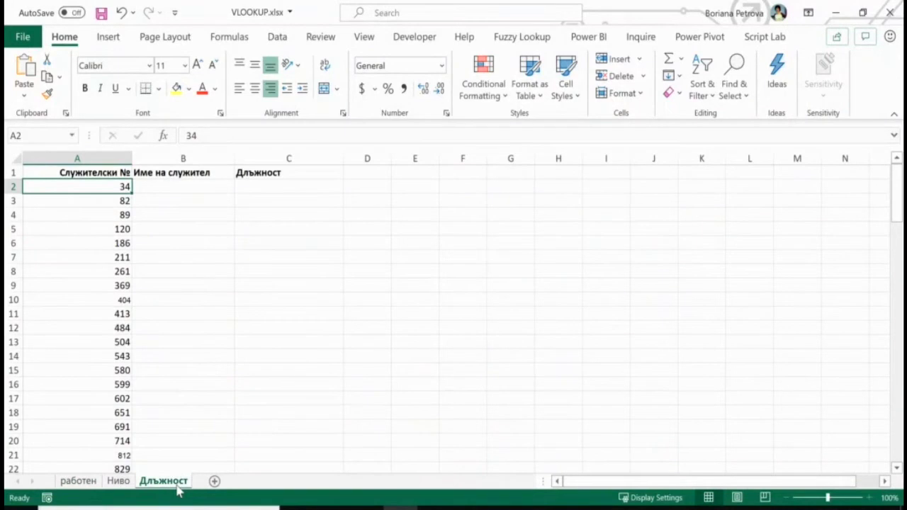
pyautogui.click(97, 205)
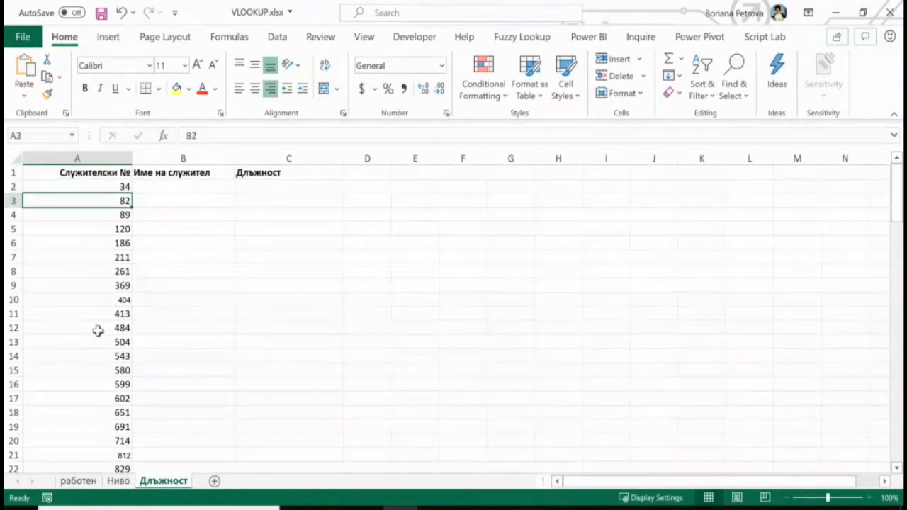
pyautogui.click(80, 484)
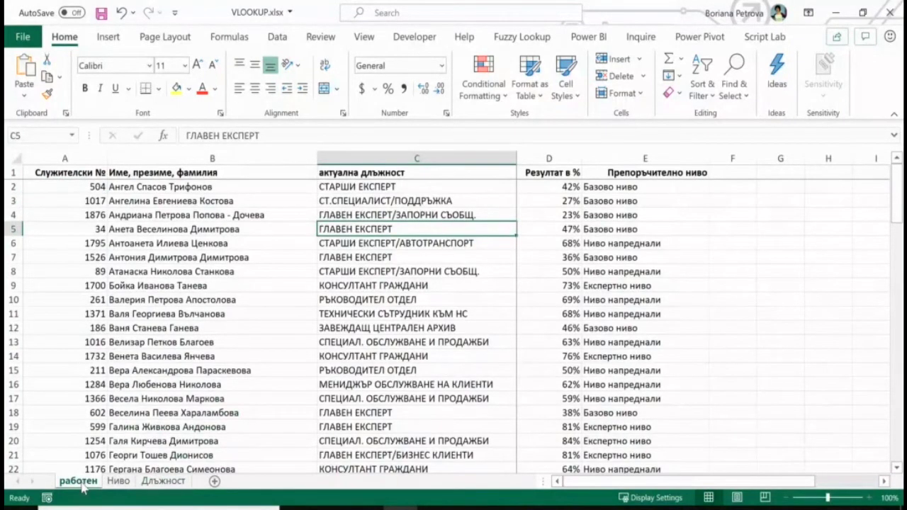
pyautogui.click(67, 154)
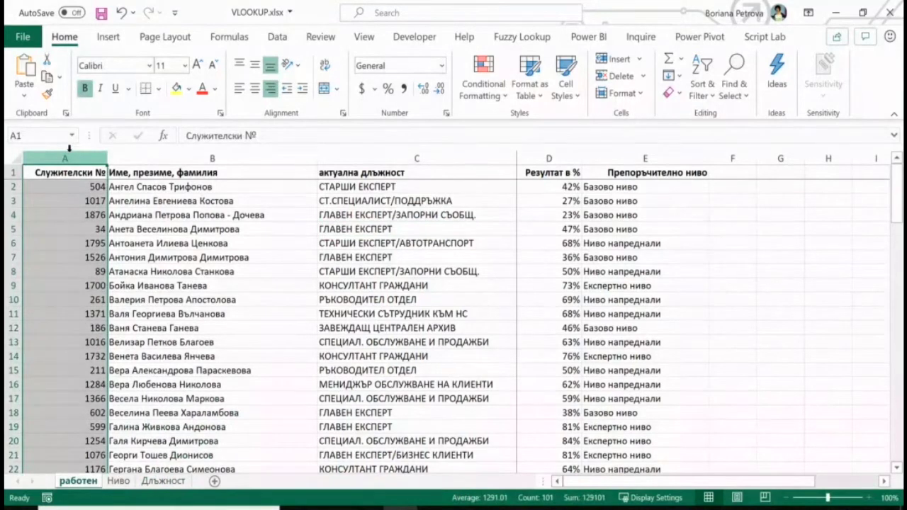
pyautogui.click(229, 158)
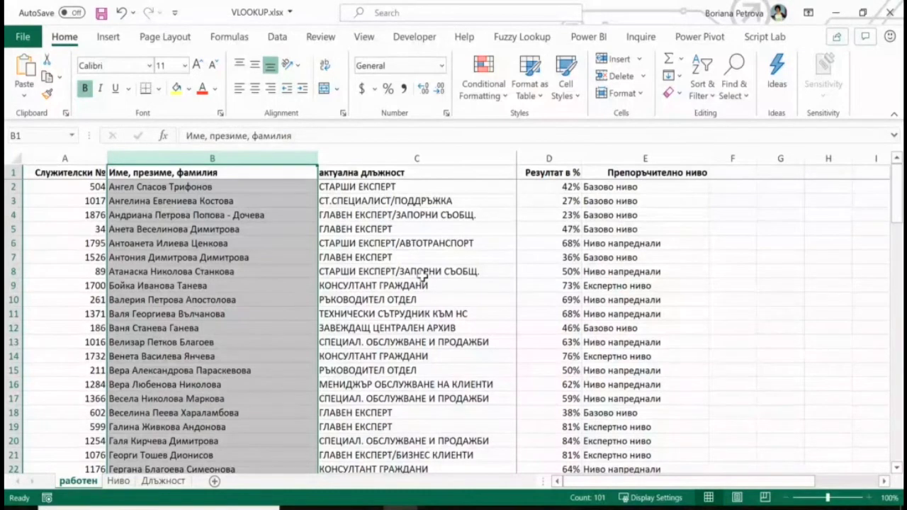
# Step: Enter the note '1. Ключовата колона да е най-отпред' in H5, correcting its misspelled ending
pyautogui.scroll(-1, 422, 275)
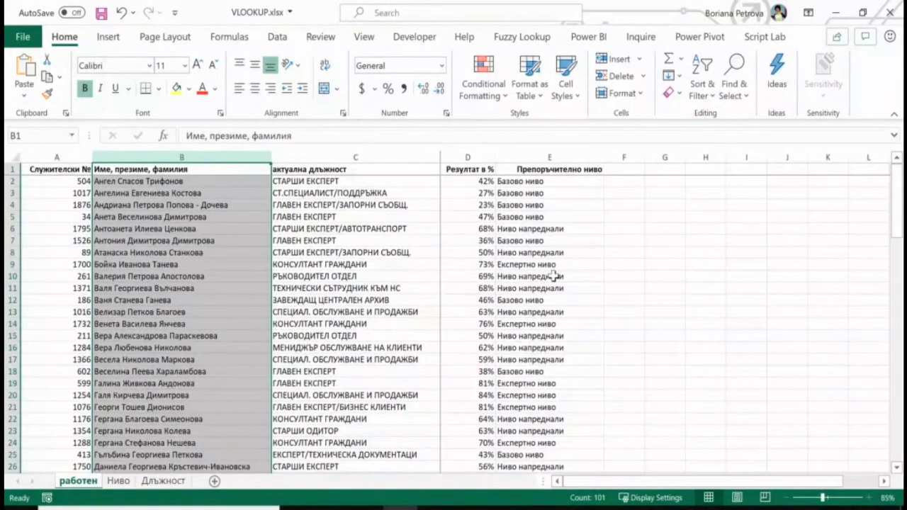
pyautogui.click(705, 216)
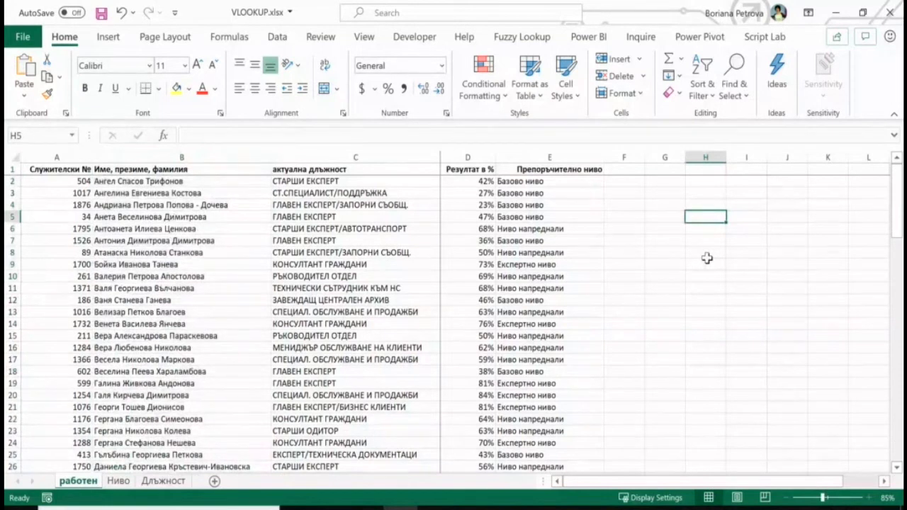
pyautogui.write('1.')
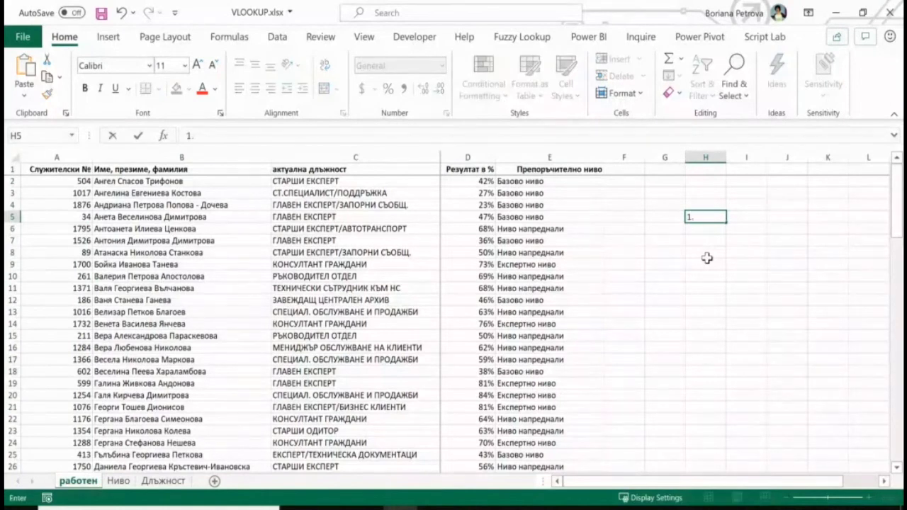
pyautogui.write(' Ключ')
pyautogui.write('овата колона да е на')
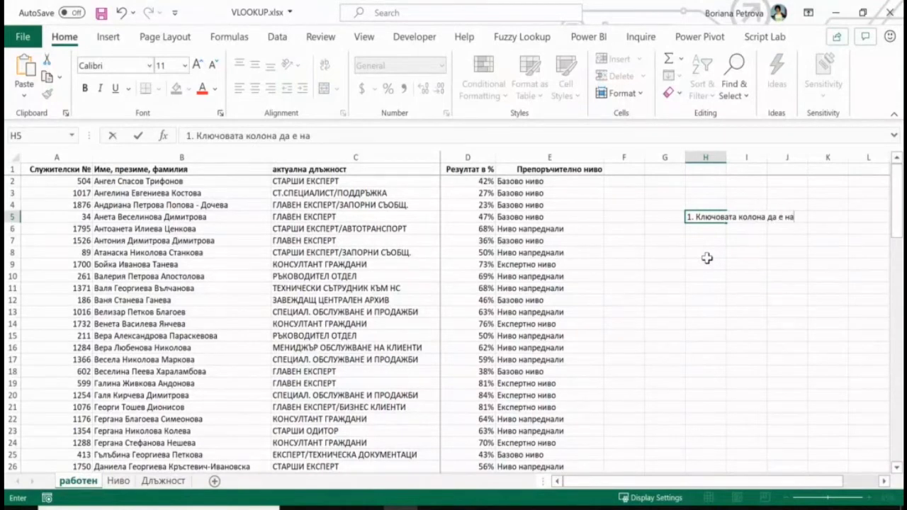
pyautogui.write('й-отперд')
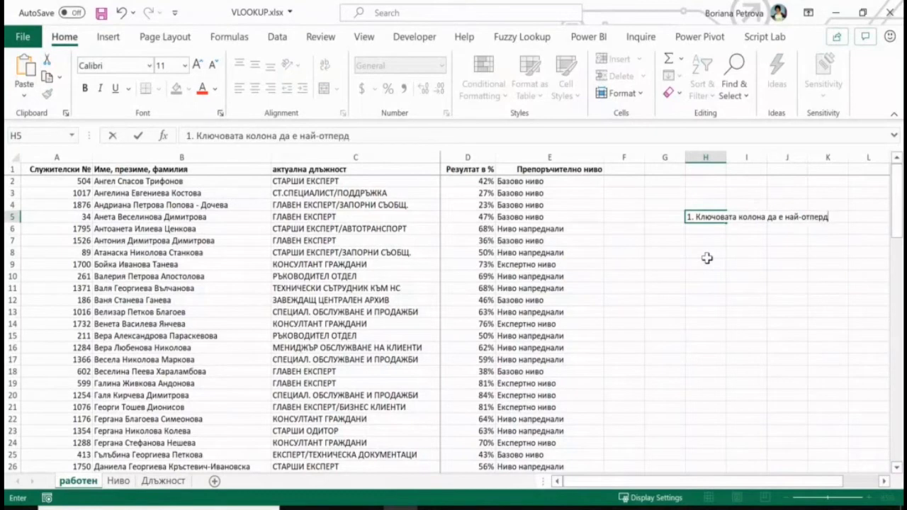
pyautogui.press('Return')
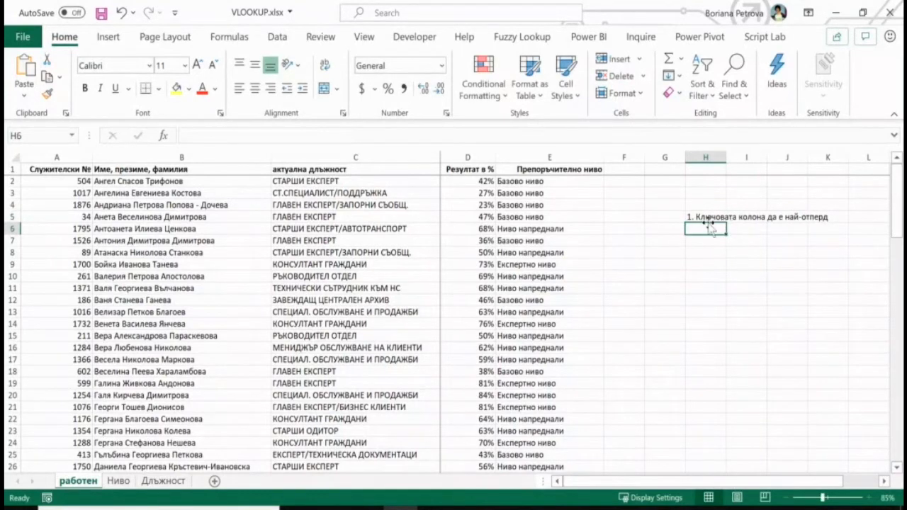
pyautogui.click(709, 218)
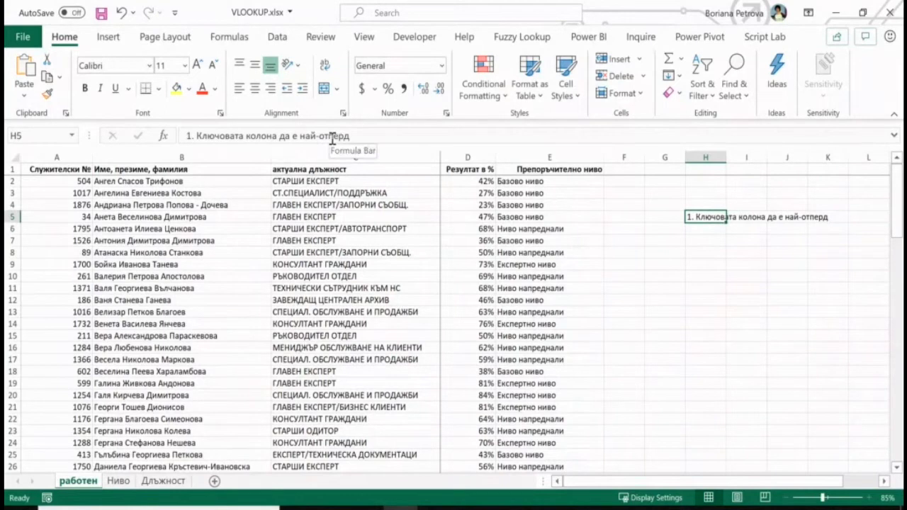
pyautogui.moveTo(336, 137); pyautogui.dragTo(410, 141)
pyautogui.press('BackSpace')
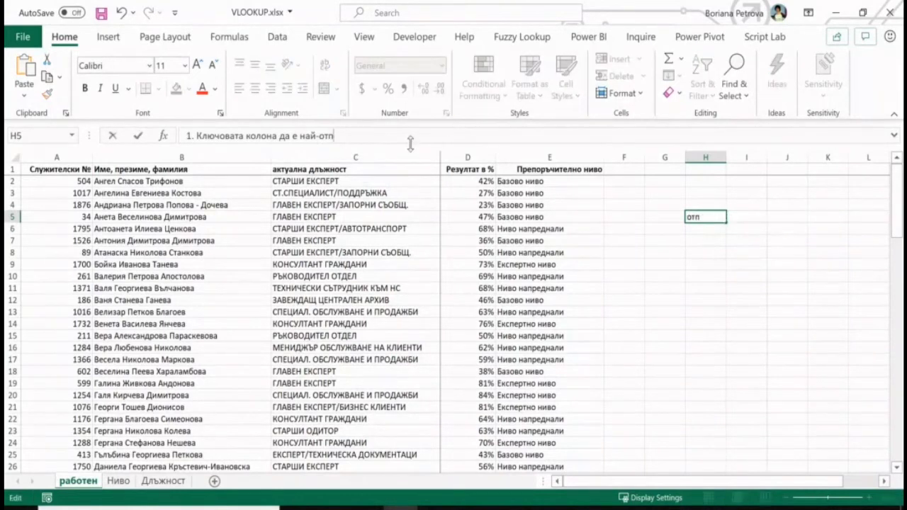
pyautogui.write('ред')
pyautogui.press('Return')
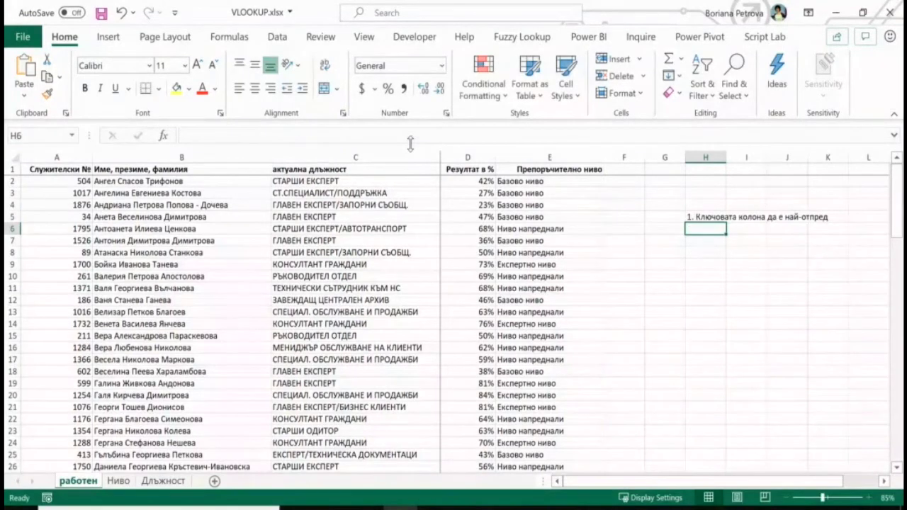
pyautogui.click(71, 157)
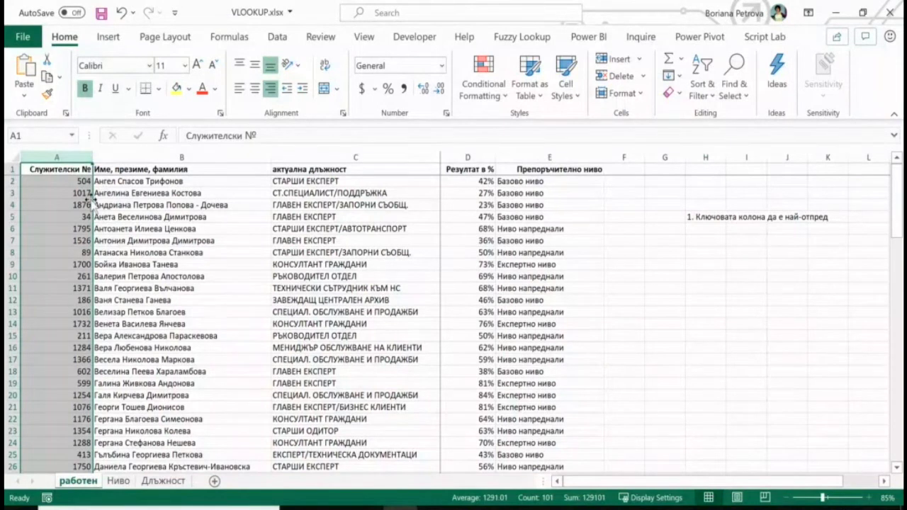
pyautogui.moveTo(91, 198); pyautogui.dragTo(214, 212)
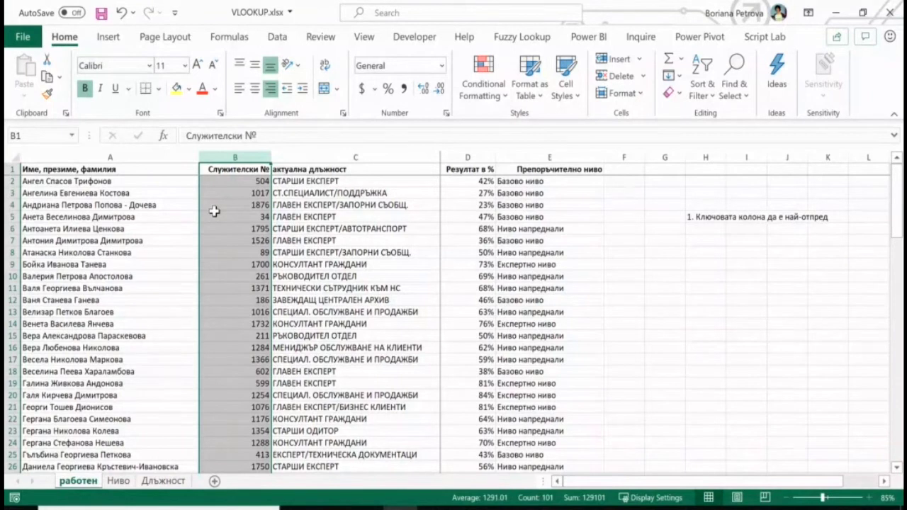
pyautogui.click(234, 157)
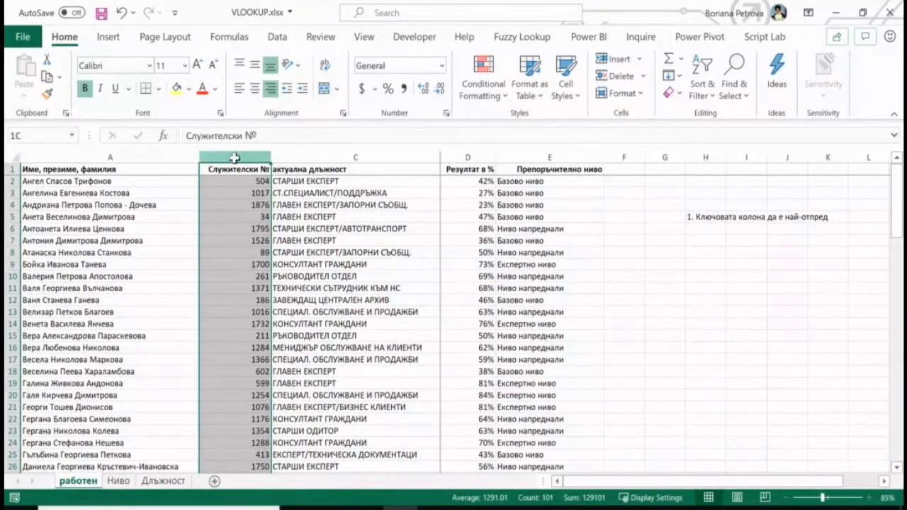
pyautogui.moveTo(234, 157); pyautogui.dragTo(546, 157)
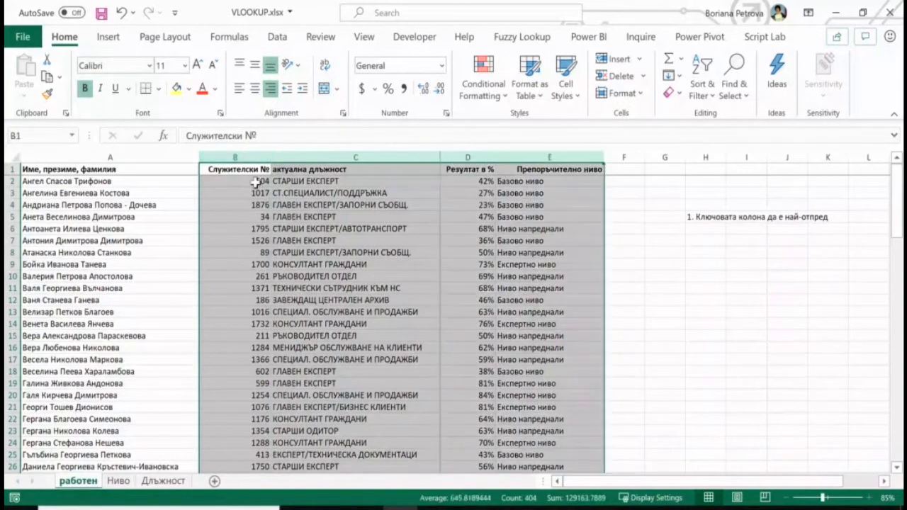
pyautogui.click(238, 157)
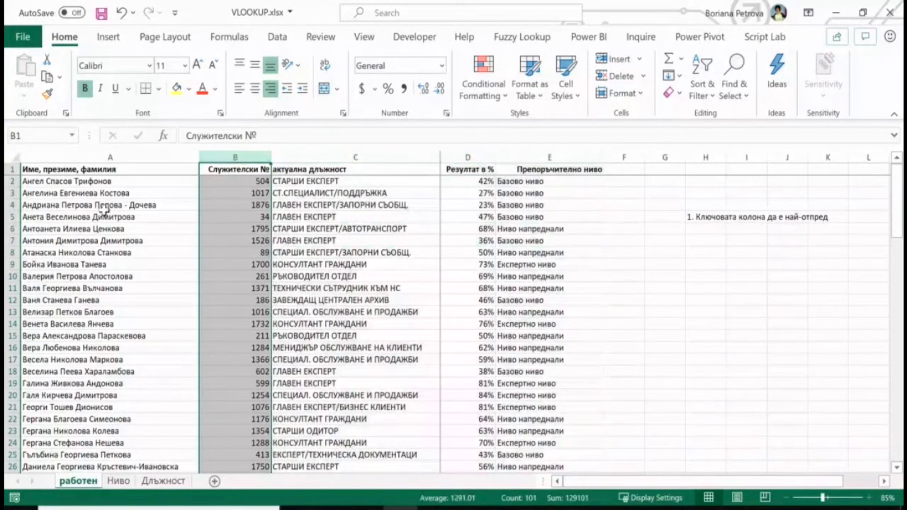
pyautogui.click(709, 219)
pyautogui.click(702, 229)
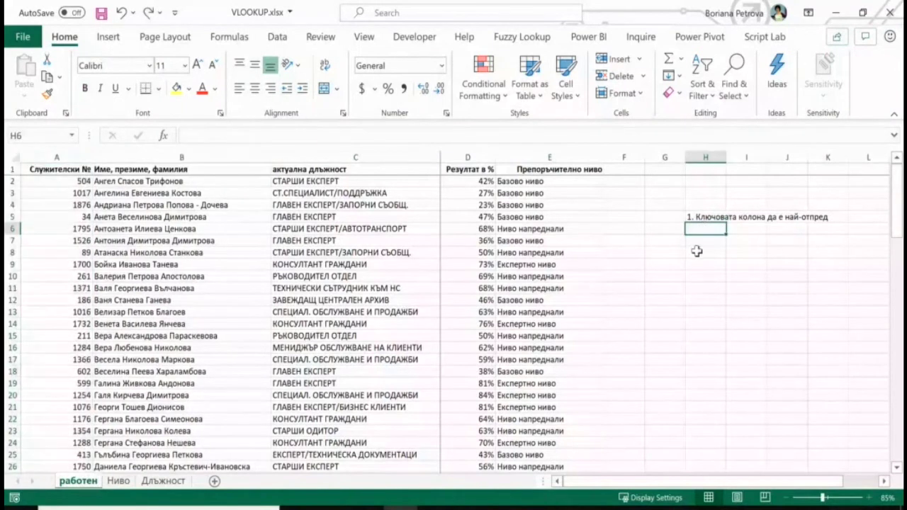
# Step: Finish the second note in H6 ('2. Тип на ключовата колона и тип на търсените данни…') and select H5:H6
pyautogui.write('2.')
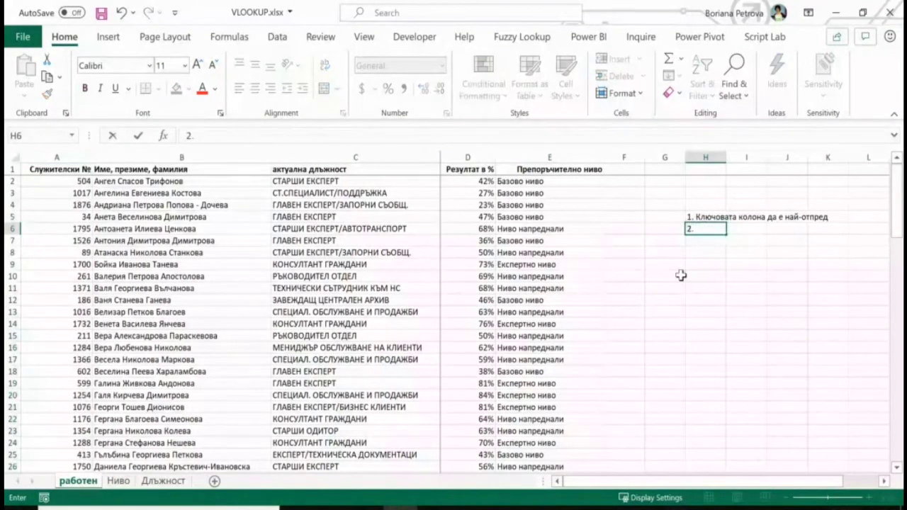
pyautogui.write(' Тип на ключовата колона и тип')
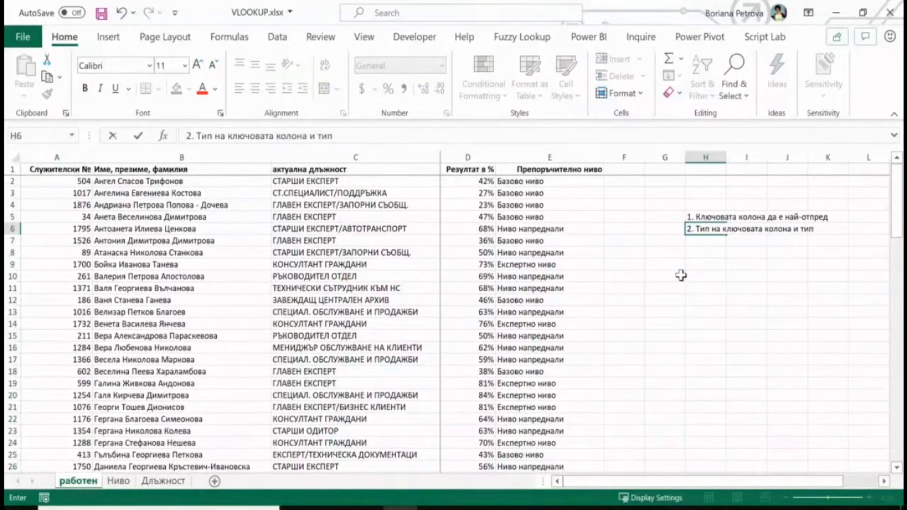
pyautogui.write(' на търсените даннни')
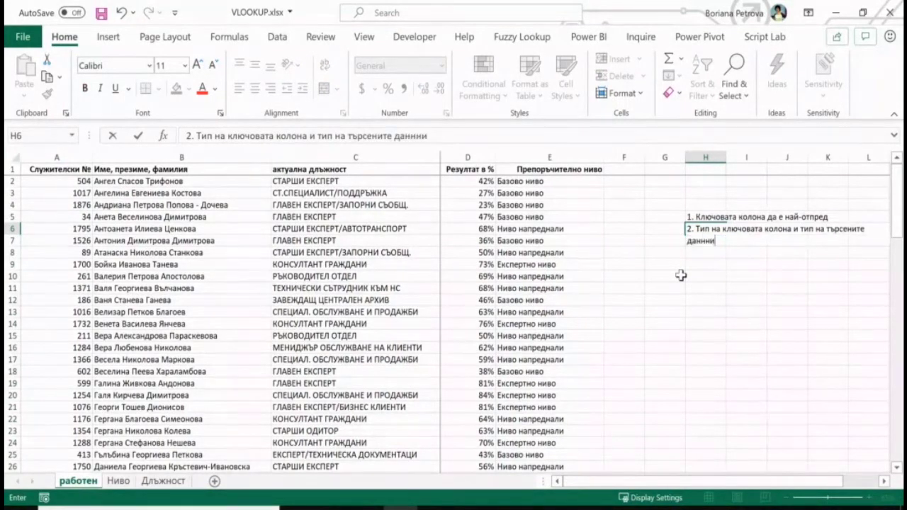
pyautogui.press('BackSpace')
pyautogui.press('BackSpace')
pyautogui.write('и да са еднакви')
pyautogui.press('Return')
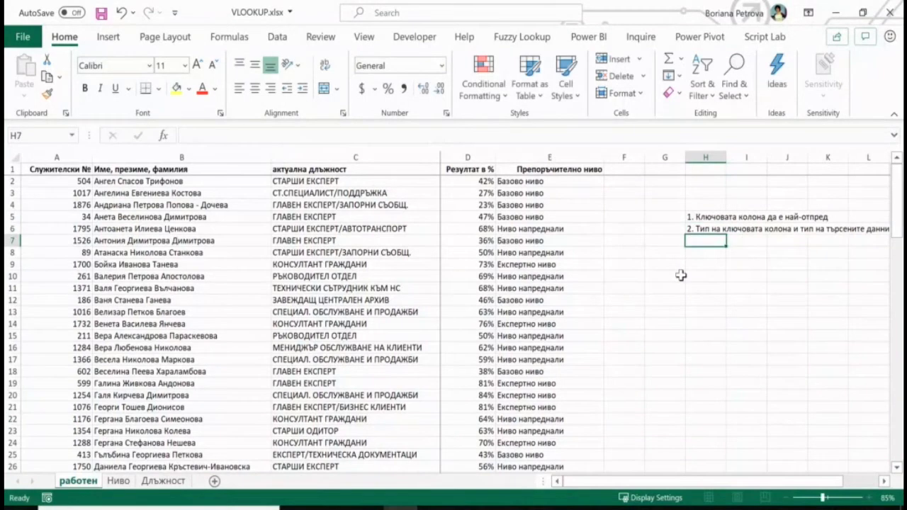
pyautogui.moveTo(698, 220); pyautogui.dragTo(698, 230)
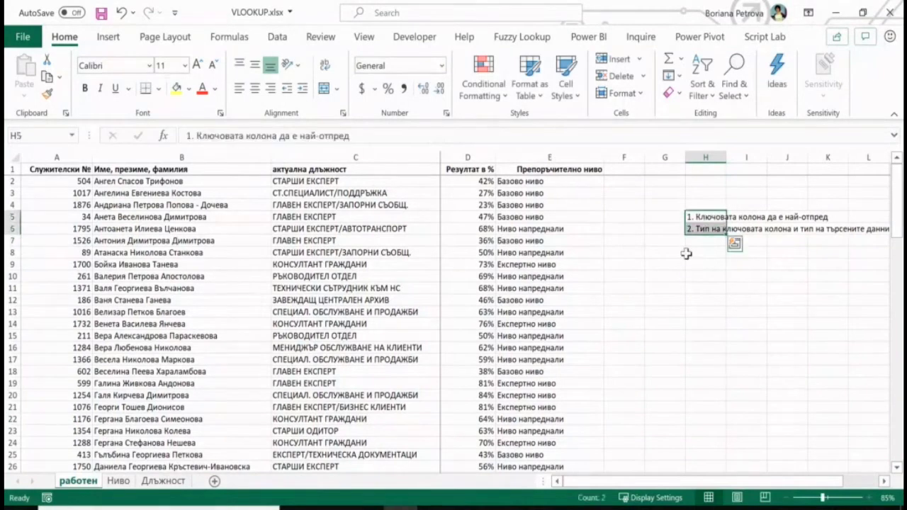
# Step: Wrap the text in H5:H6, widen column H and autofit rows 5–6
pyautogui.click(324, 65)
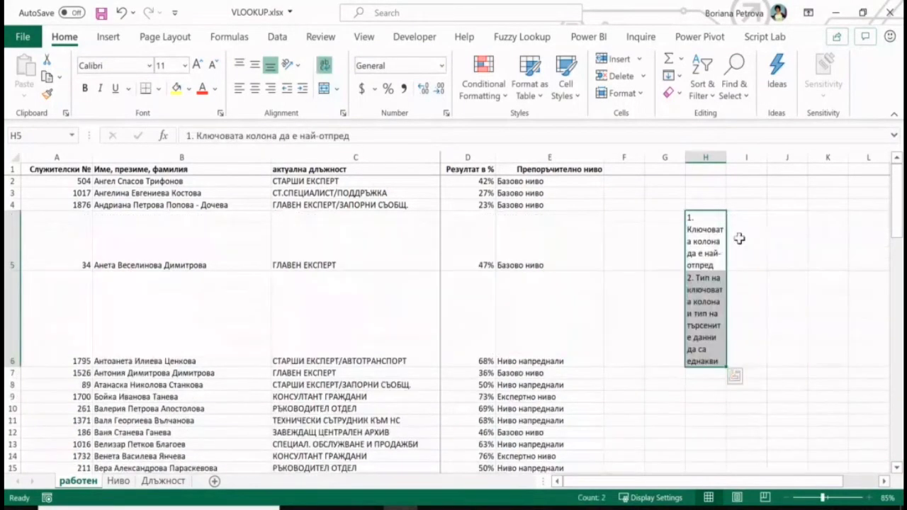
pyautogui.moveTo(726, 157); pyautogui.dragTo(851, 157)
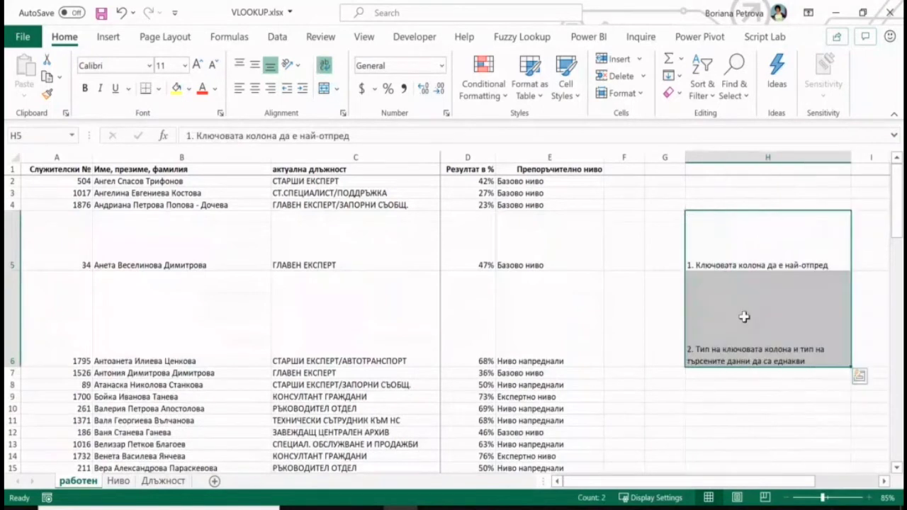
pyautogui.moveTo(12, 263); pyautogui.dragTo(14, 355)
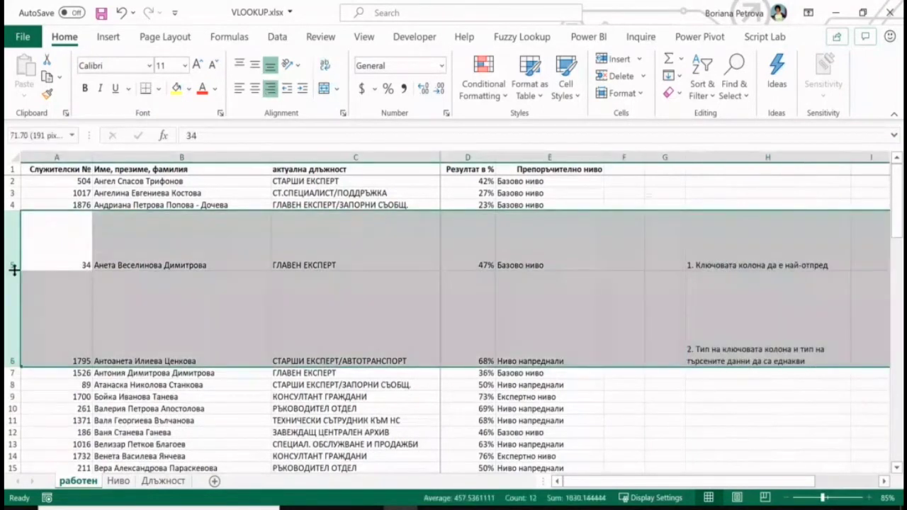
pyautogui.doubleClick(14, 270)
# Step: Review the two notes and employee numbers in A2:A13, then switch to the Длъжност sheet
pyautogui.click(730, 218)
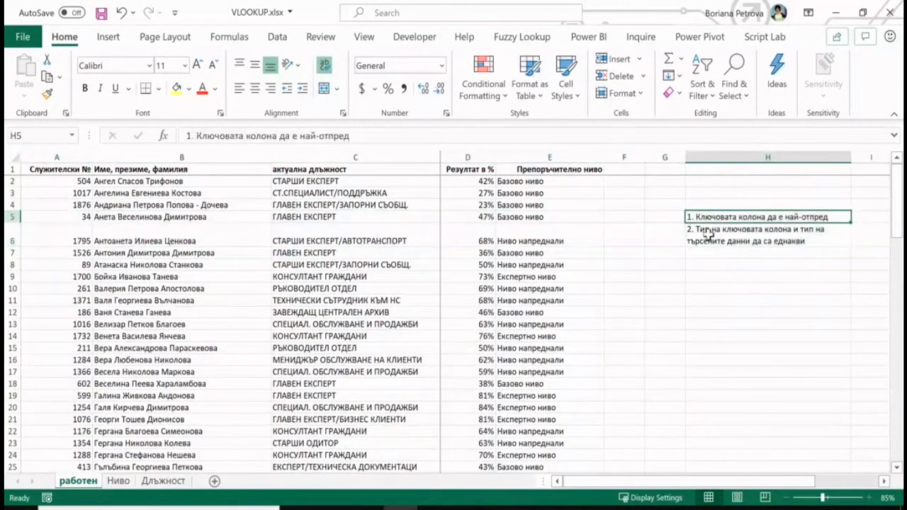
pyautogui.click(709, 236)
pyautogui.click(68, 148)
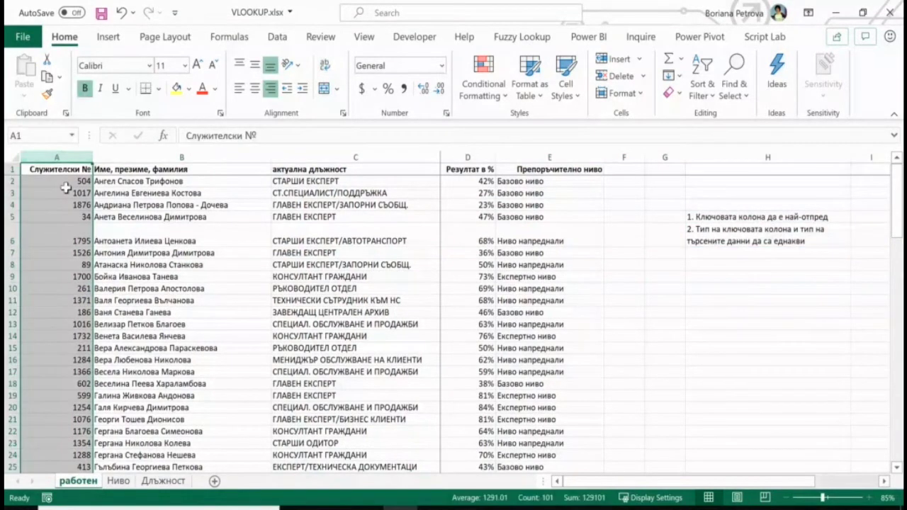
pyautogui.moveTo(71, 182); pyautogui.dragTo(57, 323)
pyautogui.click(270, 90)
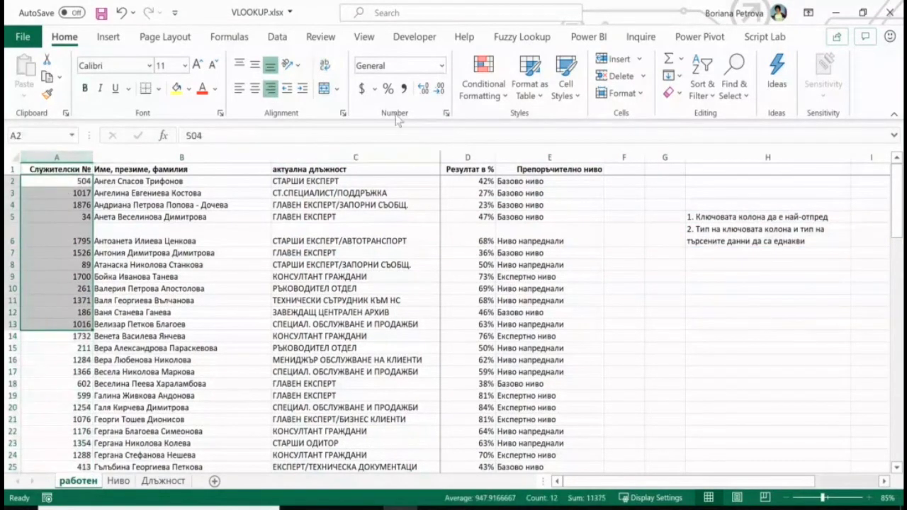
pyautogui.click(733, 241)
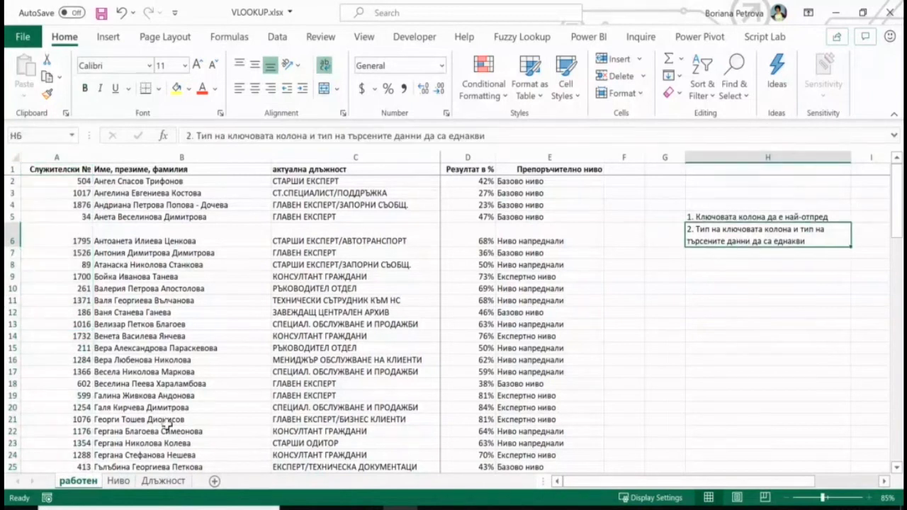
pyautogui.click(162, 481)
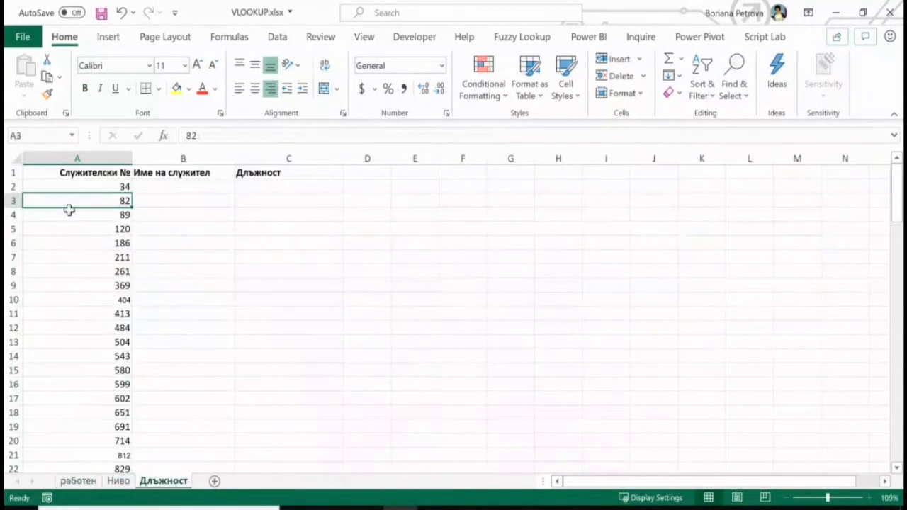
# Step: Compare the employee-number column A on the Длъжност and работен sheets, ending on работен
pyautogui.moveTo(85, 174); pyautogui.dragTo(81, 353)
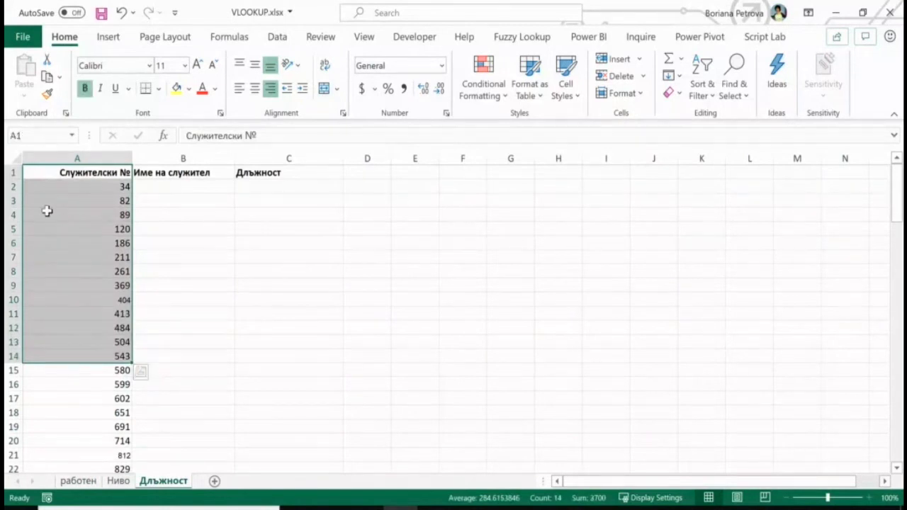
pyautogui.click(75, 158)
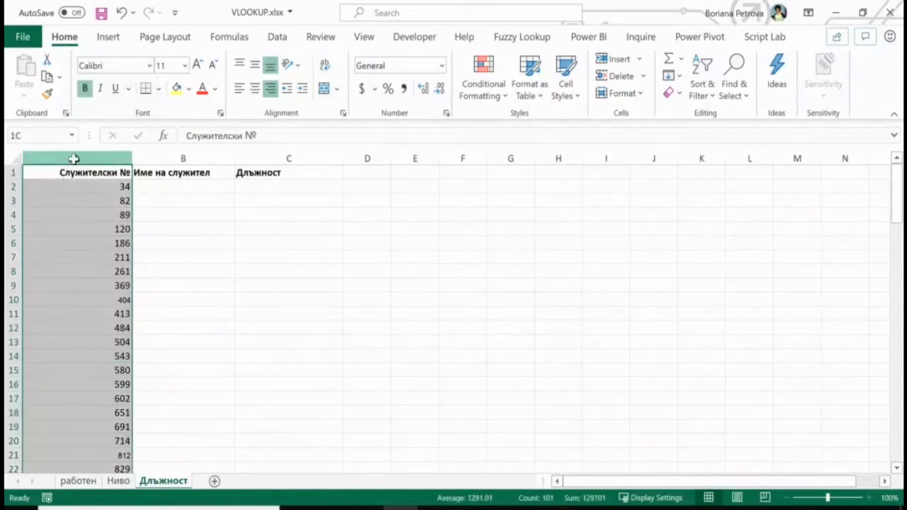
pyautogui.click(80, 482)
pyautogui.click(58, 157)
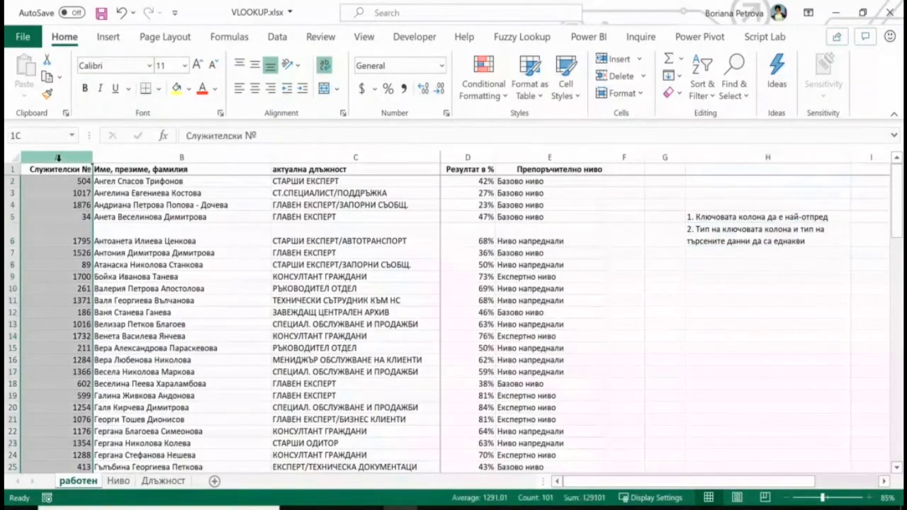
pyautogui.click(164, 482)
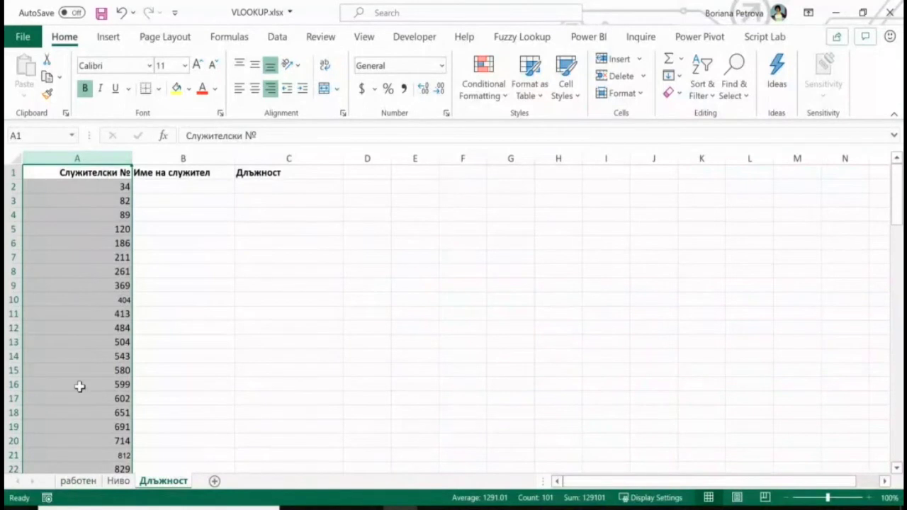
pyautogui.click(78, 481)
pyautogui.click(55, 241)
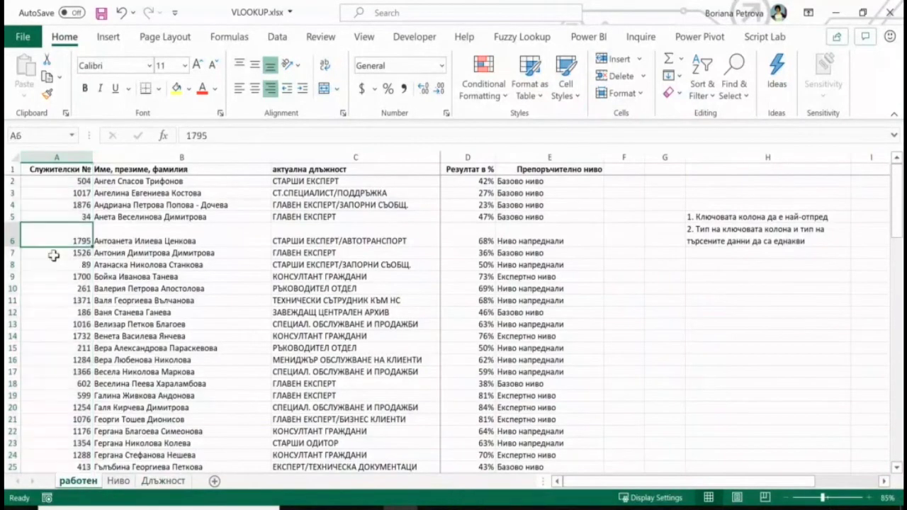
pyautogui.click(726, 255)
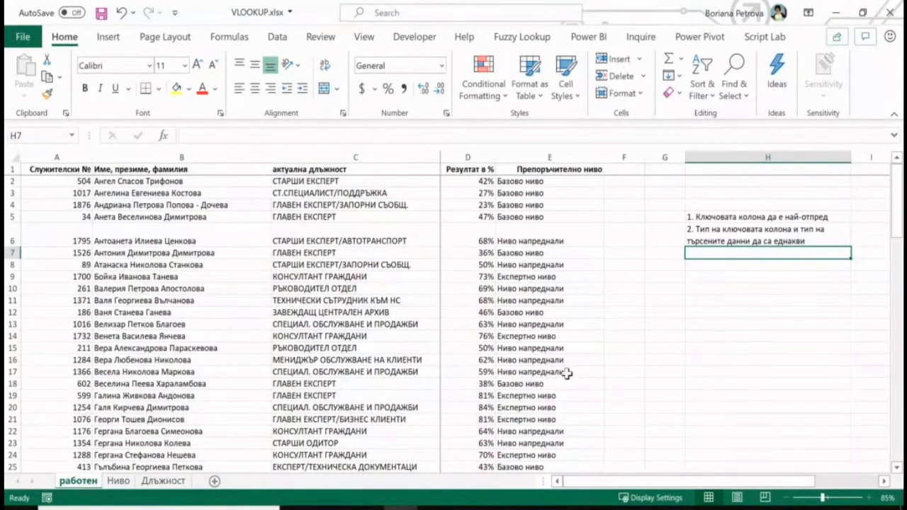
pyautogui.click(54, 157)
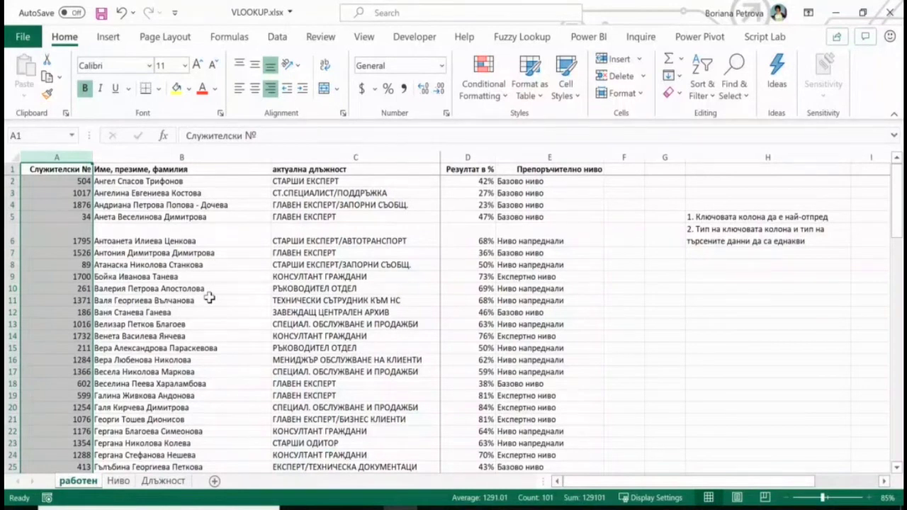
pyautogui.click(59, 151)
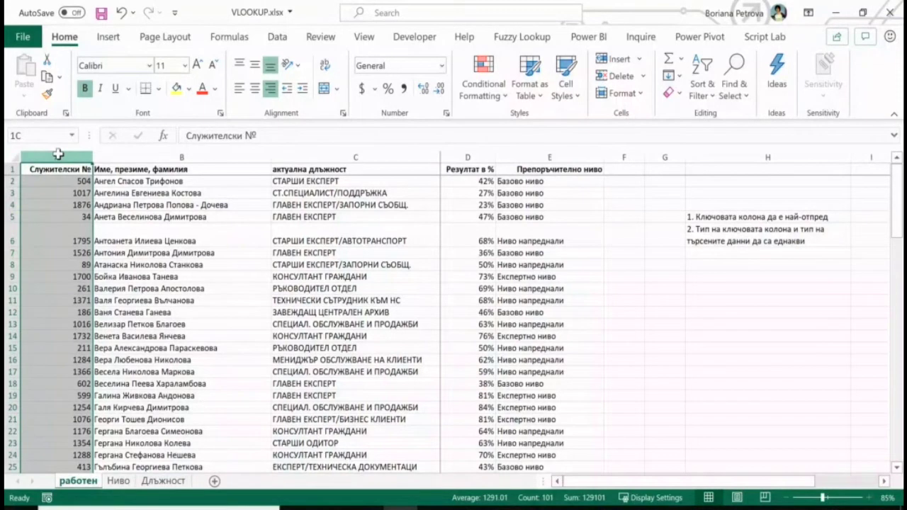
pyautogui.click(163, 480)
pyautogui.click(94, 186)
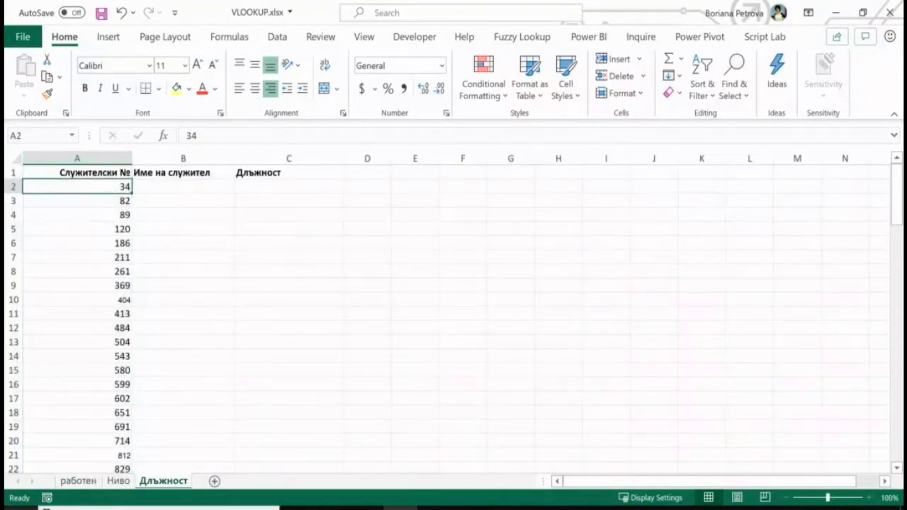
pyautogui.click(78, 481)
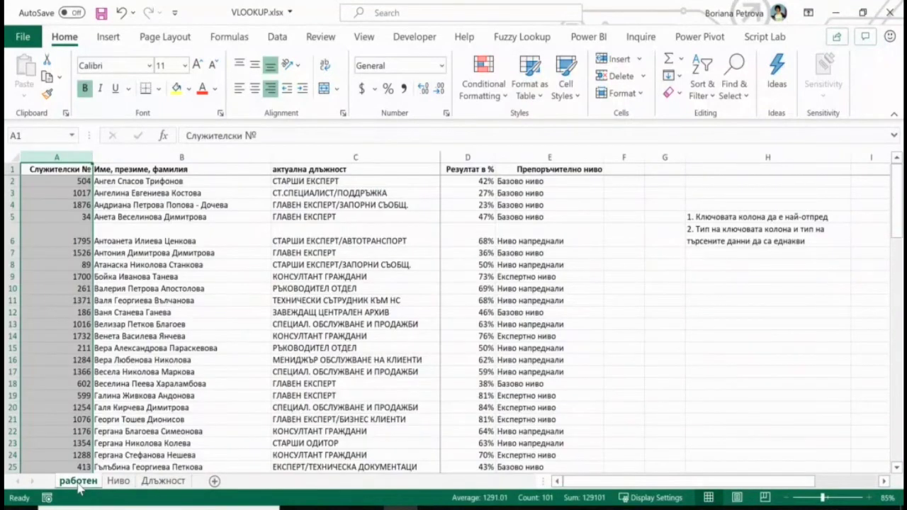
pyautogui.moveTo(51, 154)
pyautogui.mouseDown()
pyautogui.moveTo(524, 155)
pyautogui.moveTo(24, 166)
pyautogui.moveTo(126, 162)
pyautogui.mouseUp()
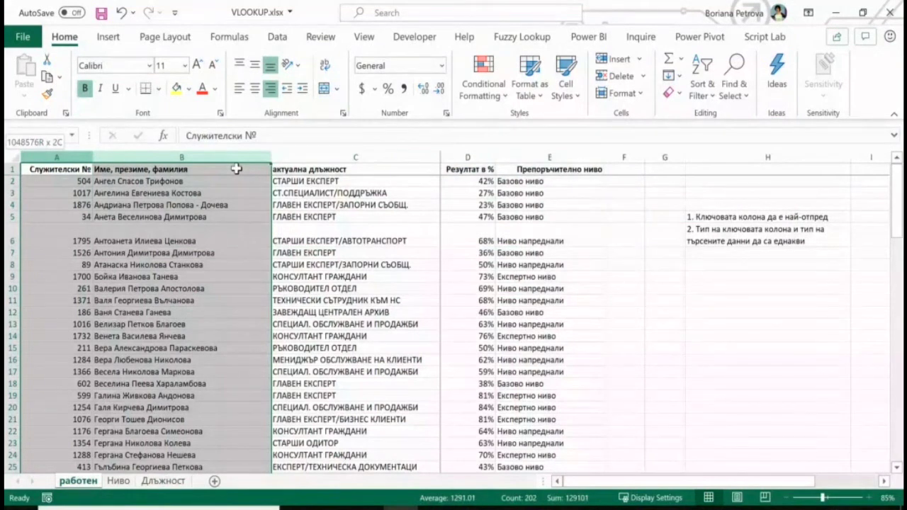
pyautogui.click(41, 156)
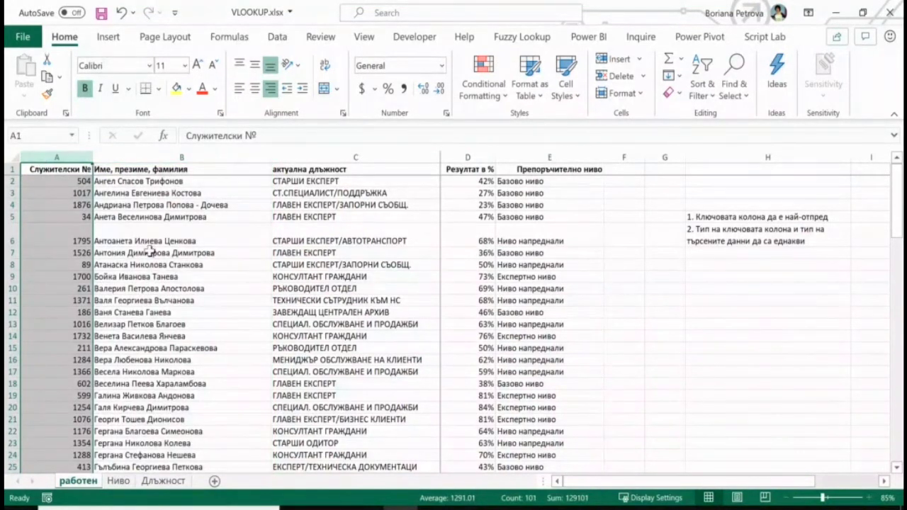
pyautogui.moveTo(92, 261); pyautogui.dragTo(233, 267)
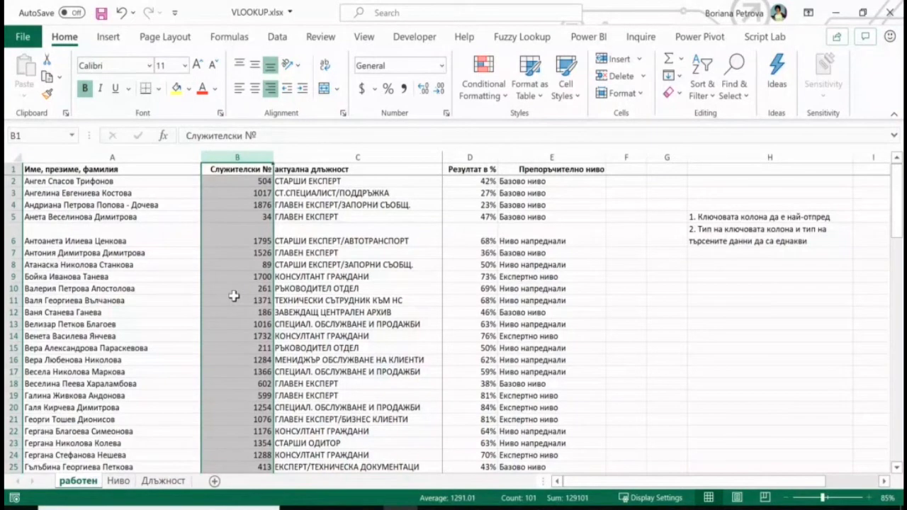
pyautogui.moveTo(240, 149); pyautogui.dragTo(335, 153)
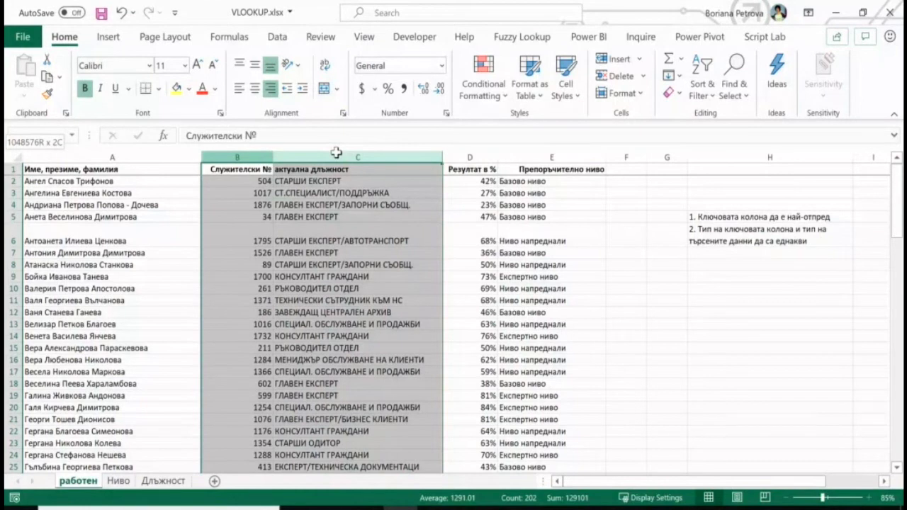
pyautogui.moveTo(336, 153); pyautogui.dragTo(504, 153)
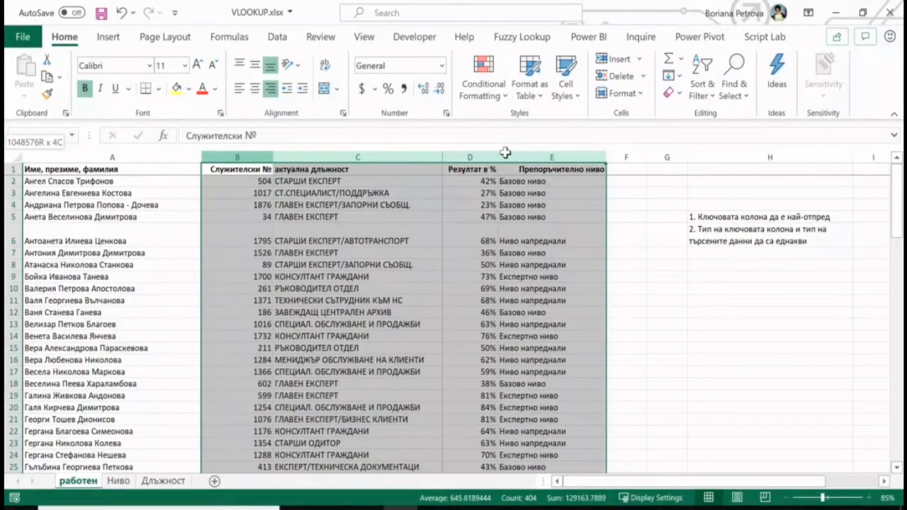
pyautogui.moveTo(504, 153); pyautogui.dragTo(503, 152)
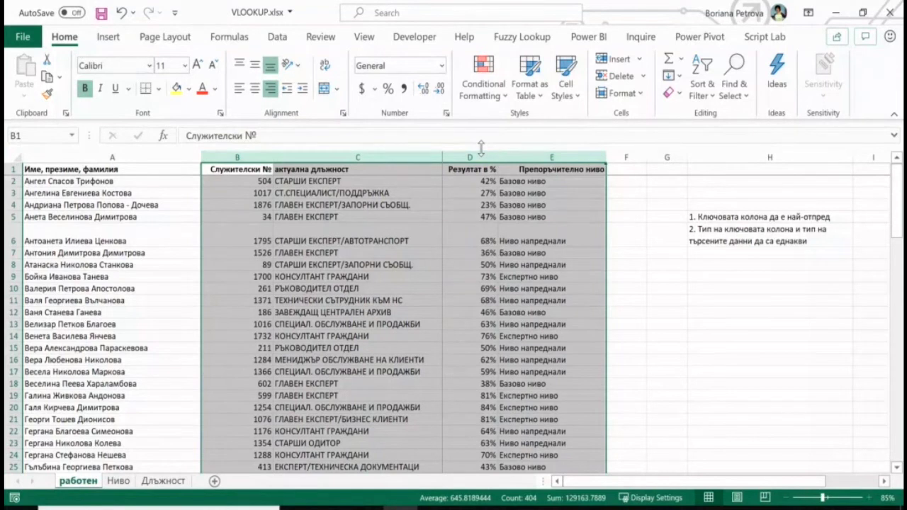
pyautogui.click(253, 155)
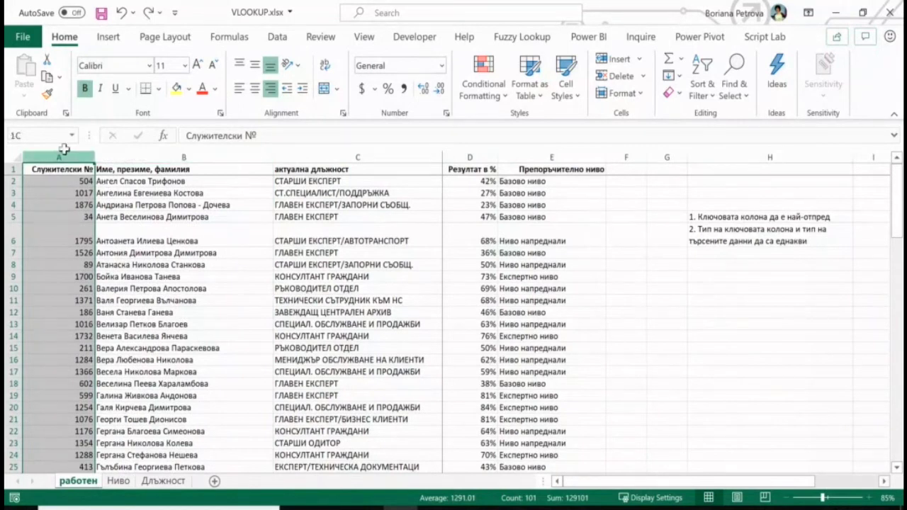
pyautogui.moveTo(57, 154); pyautogui.dragTo(163, 155)
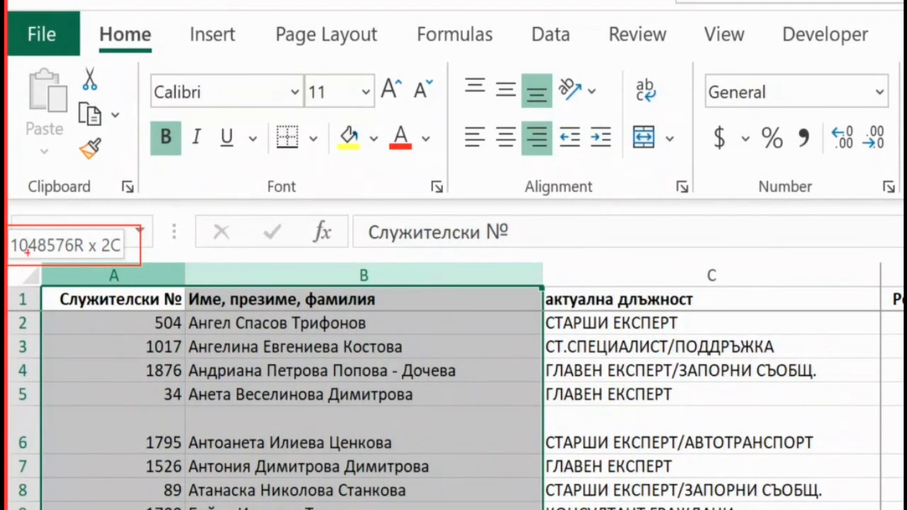
pyautogui.moveTo(73, 260)
pyautogui.mouseDown()
pyautogui.moveTo(64, 287)
pyautogui.moveTo(80, 266)
pyautogui.moveTo(121, 257)
pyautogui.mouseUp()
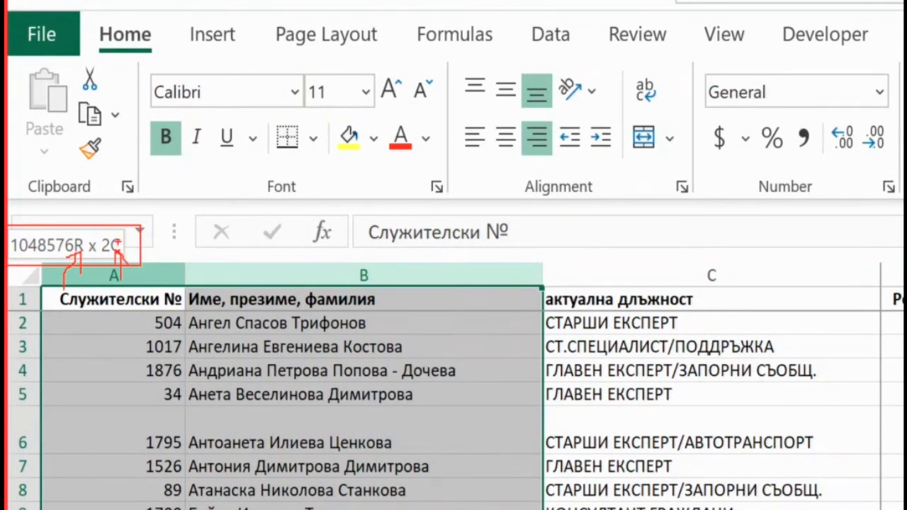
pyautogui.moveTo(83, 248); pyautogui.dragTo(106, 261)
pyautogui.moveTo(92, 381)
pyautogui.mouseDown()
pyautogui.moveTo(125, 322)
pyautogui.moveTo(123, 441)
pyautogui.mouseUp()
pyautogui.moveTo(324, 351)
pyautogui.mouseDown()
pyautogui.moveTo(358, 368)
pyautogui.moveTo(305, 433)
pyautogui.moveTo(411, 438)
pyautogui.mouseUp()
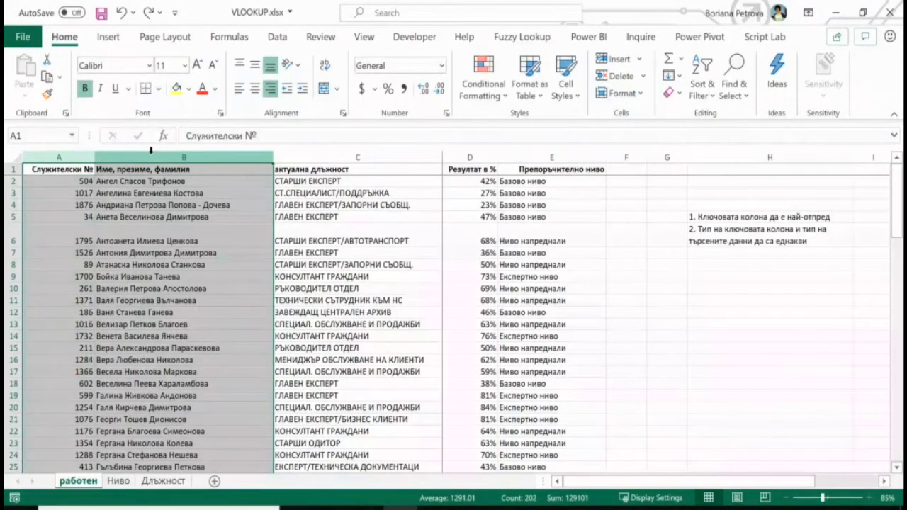
pyautogui.moveTo(50, 153); pyautogui.dragTo(167, 153)
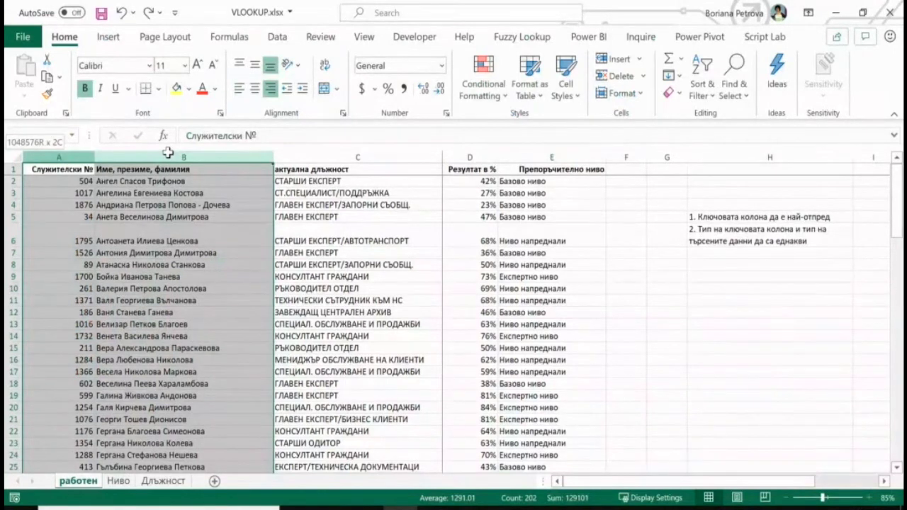
pyautogui.moveTo(168, 153); pyautogui.dragTo(168, 148)
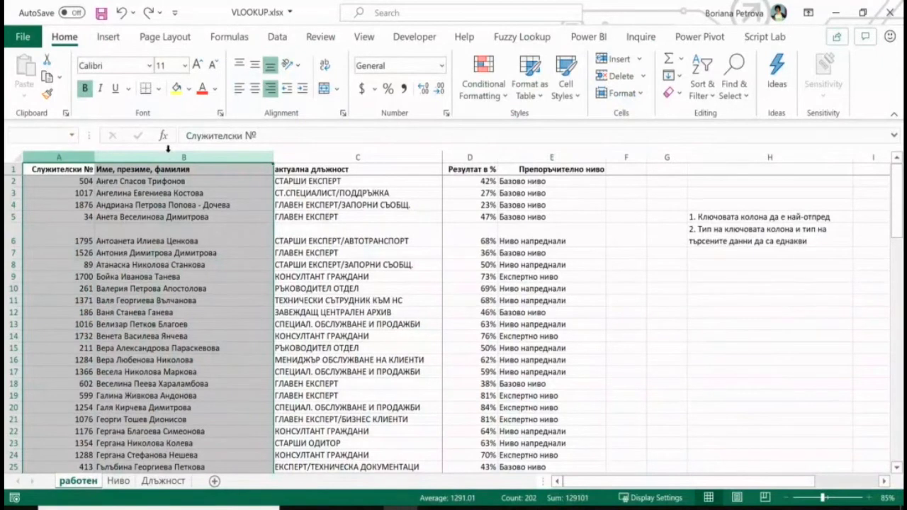
# Step: Start =VLOOKUP( in B2 of the Длъжност sheet and open its Function Arguments dialog
pyautogui.click(67, 170)
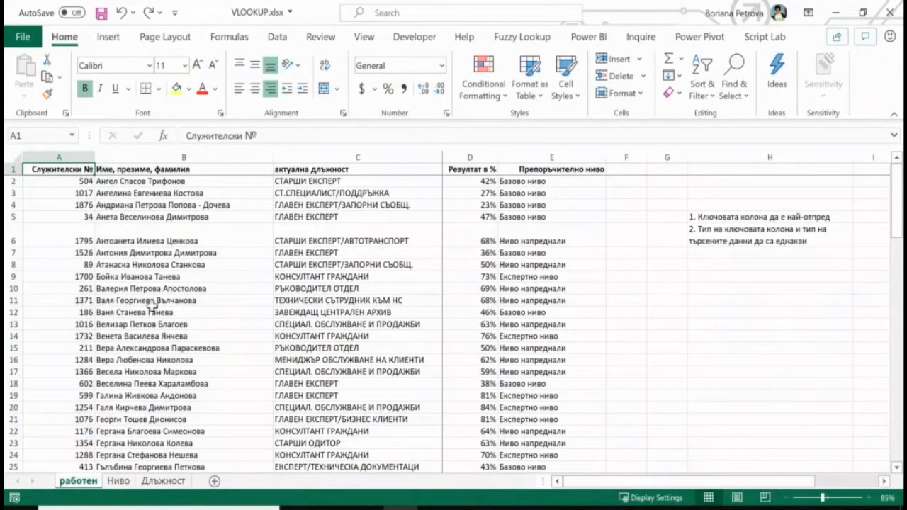
pyautogui.click(163, 481)
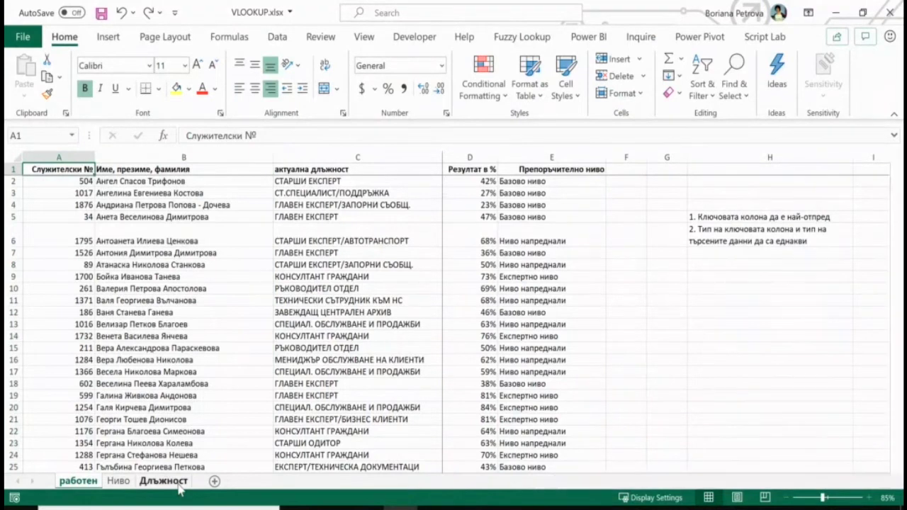
pyautogui.click(207, 186)
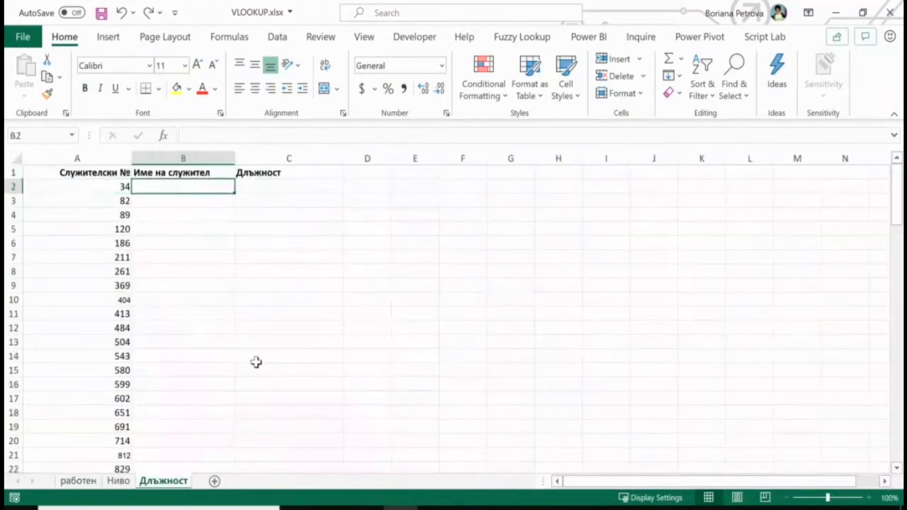
pyautogui.write('=vlo')
pyautogui.press('BackSpace')
pyautogui.press('BackSpace')
pyautogui.press('BackSpace')
pyautogui.write('vl')
pyautogui.press('Tab')
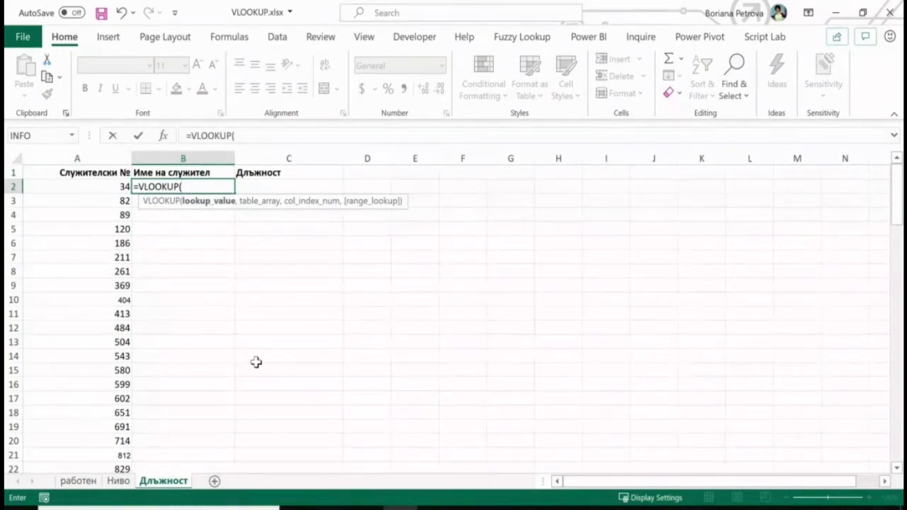
pyautogui.click(163, 135)
pyautogui.moveTo(461, 141)
pyautogui.mouseDown()
pyautogui.moveTo(494, 226)
pyautogui.moveTo(516, 203)
pyautogui.mouseUp()
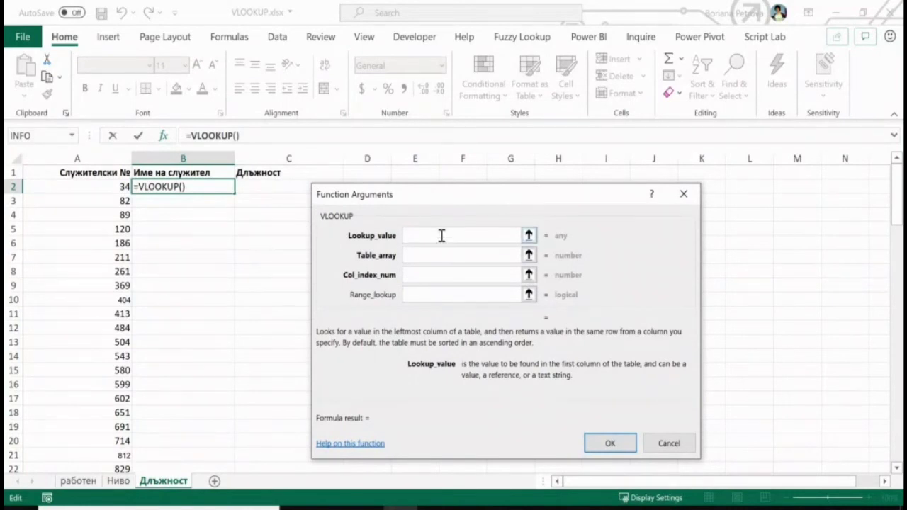
# Step: Set the VLOOKUP lookup value to A2 and the table array to работен!A:B
pyautogui.click(99, 187)
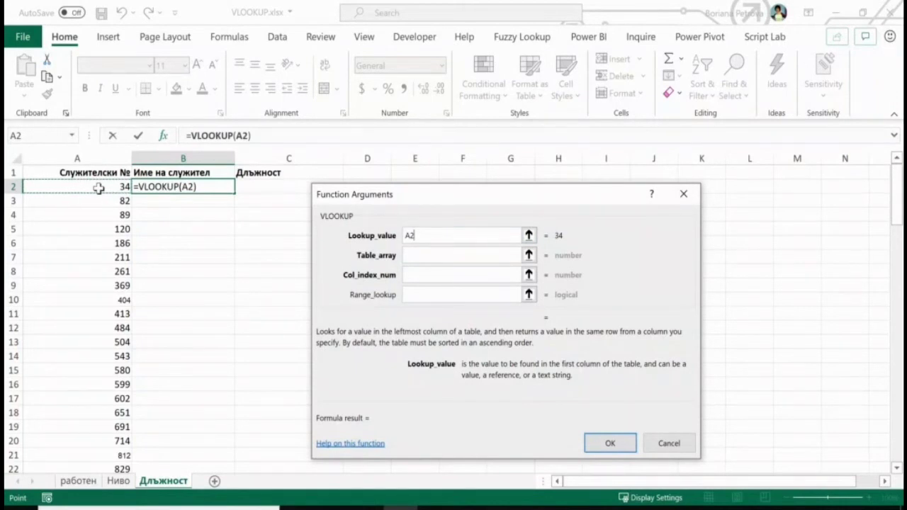
pyautogui.doubleClick(427, 237)
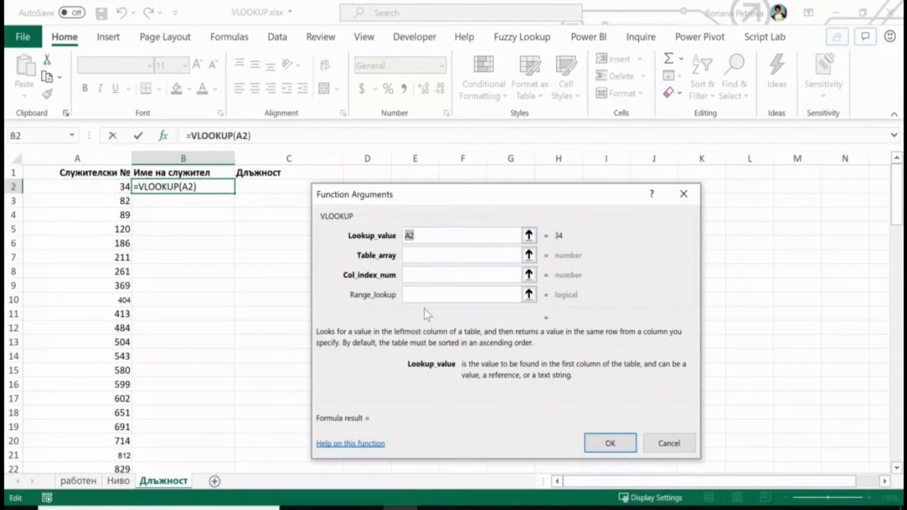
pyautogui.click(427, 255)
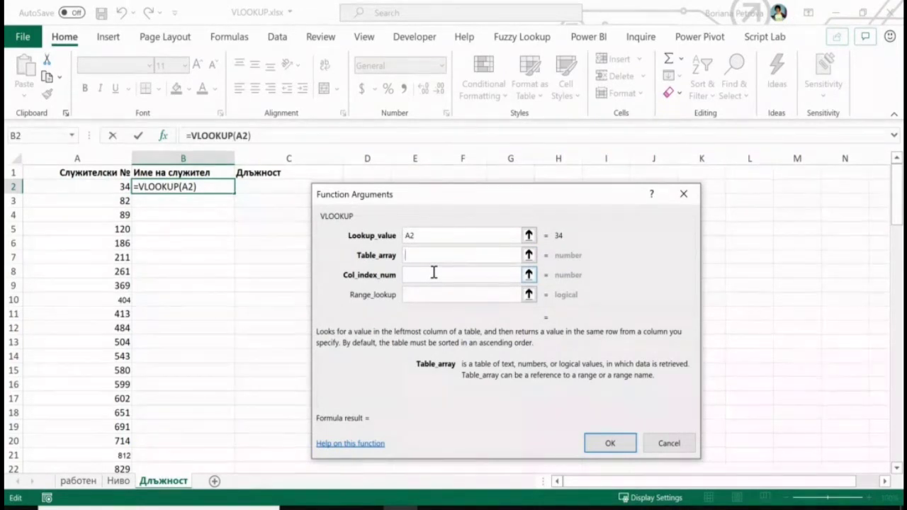
pyautogui.click(80, 481)
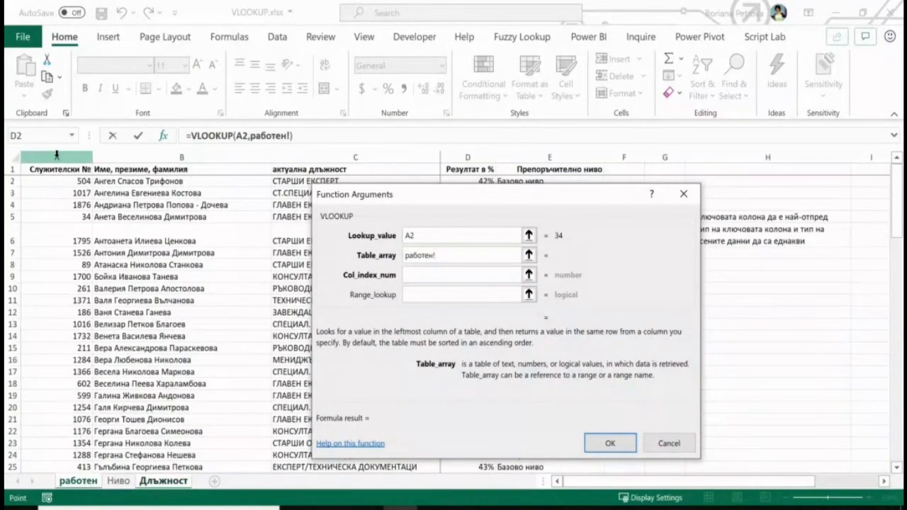
pyautogui.click(56, 155)
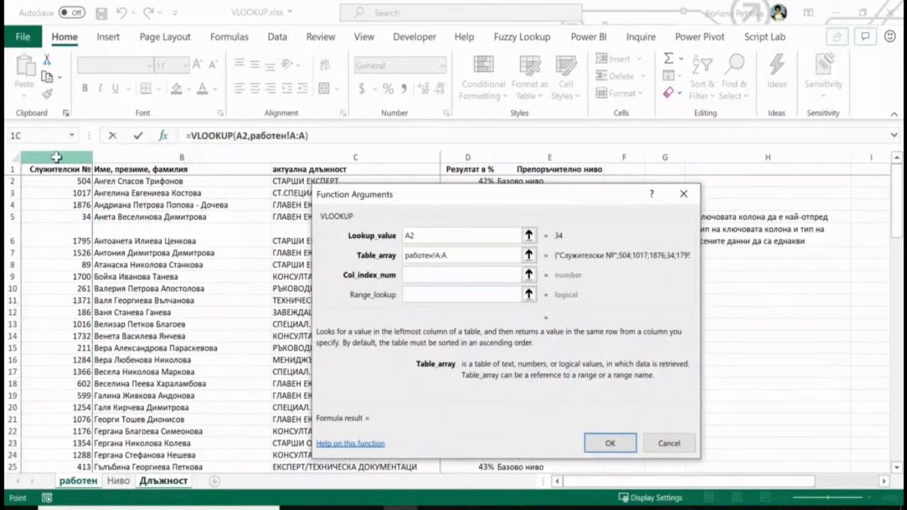
pyautogui.click(71, 156)
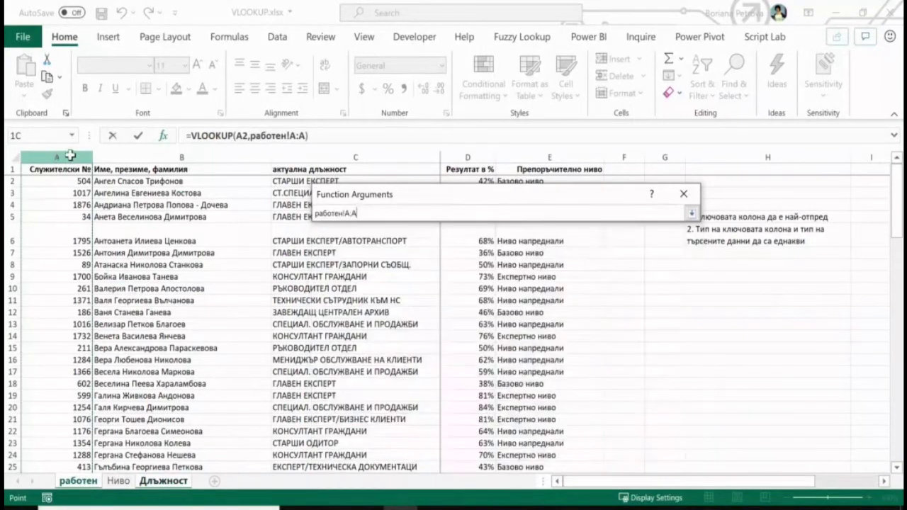
pyautogui.moveTo(71, 155); pyautogui.dragTo(187, 156)
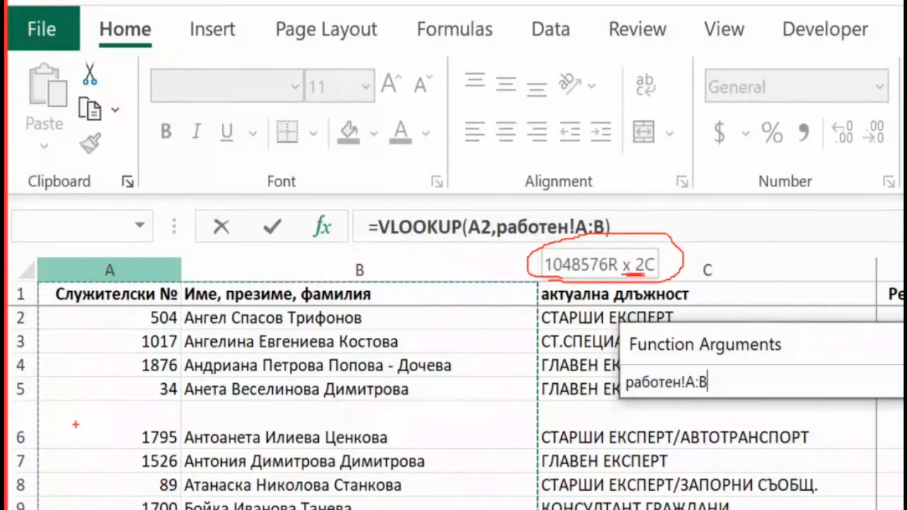
pyautogui.moveTo(86, 424)
pyautogui.mouseDown()
pyautogui.moveTo(130, 323)
pyautogui.moveTo(125, 459)
pyautogui.mouseUp()
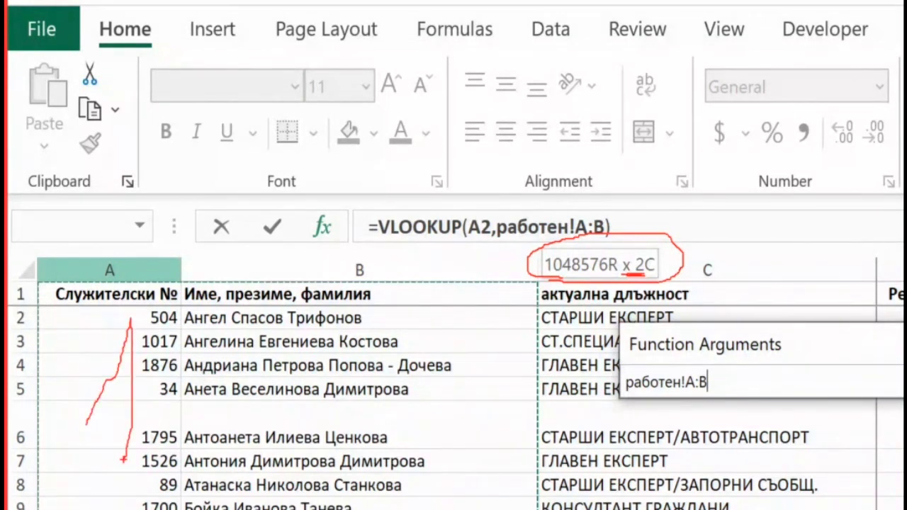
pyautogui.moveTo(261, 360)
pyautogui.mouseDown()
pyautogui.moveTo(306, 428)
pyautogui.moveTo(354, 424)
pyautogui.mouseUp()
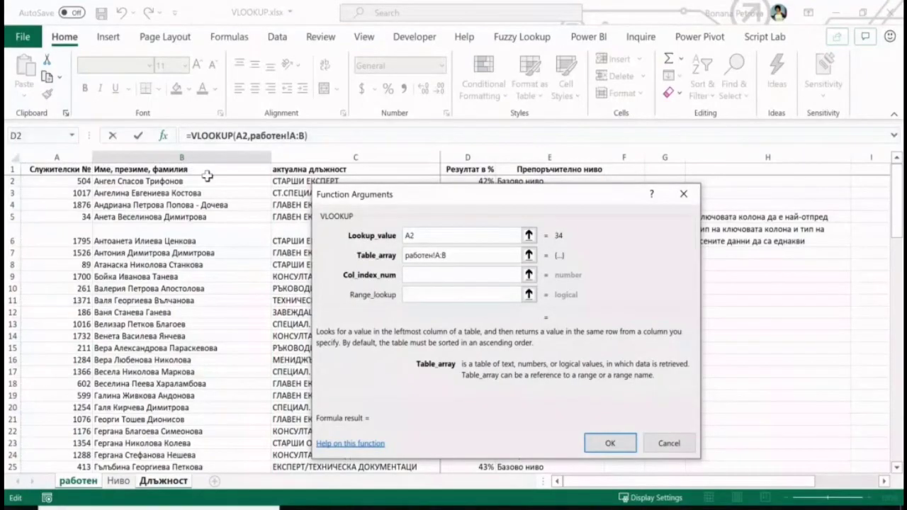
# Step: Enter column index 2 and range lookup 0 to finish =VLOOKUP(A2,работен!A:B,2,0)
pyautogui.click(421, 274)
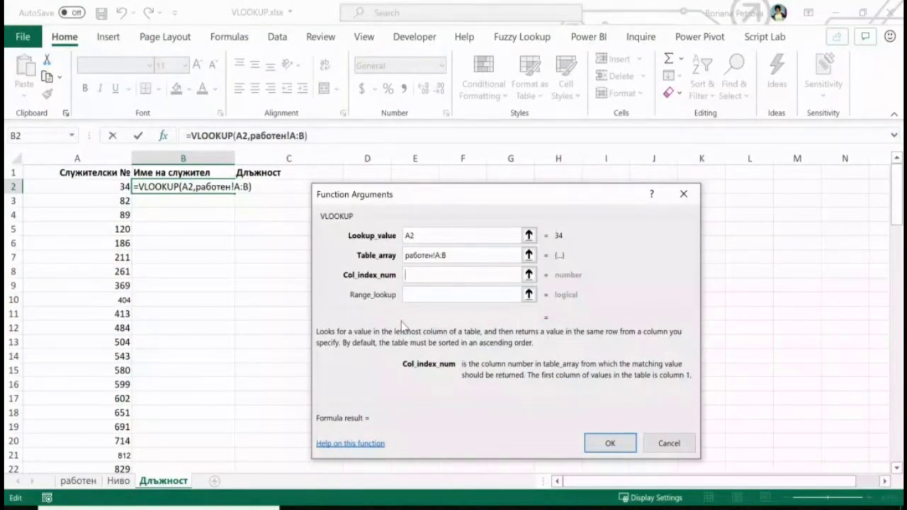
pyautogui.write('2')
pyautogui.click(421, 295)
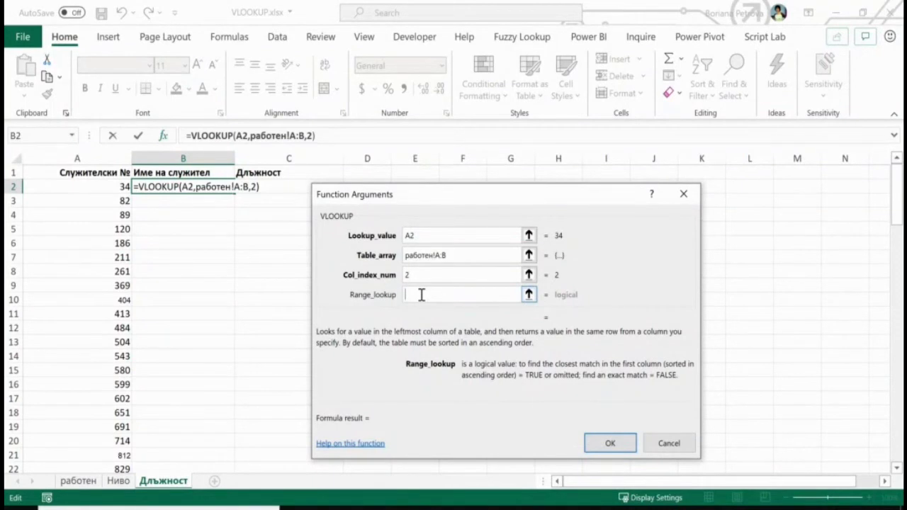
pyautogui.write('0')
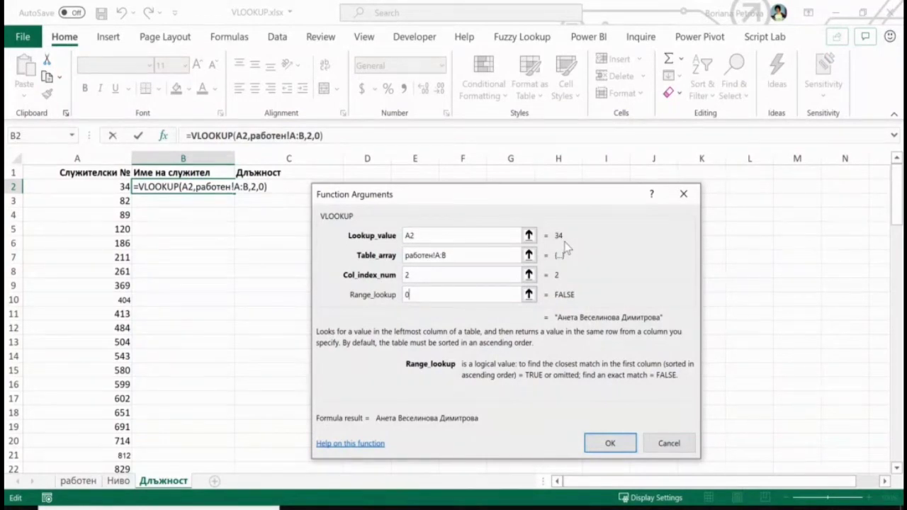
pyautogui.click(609, 443)
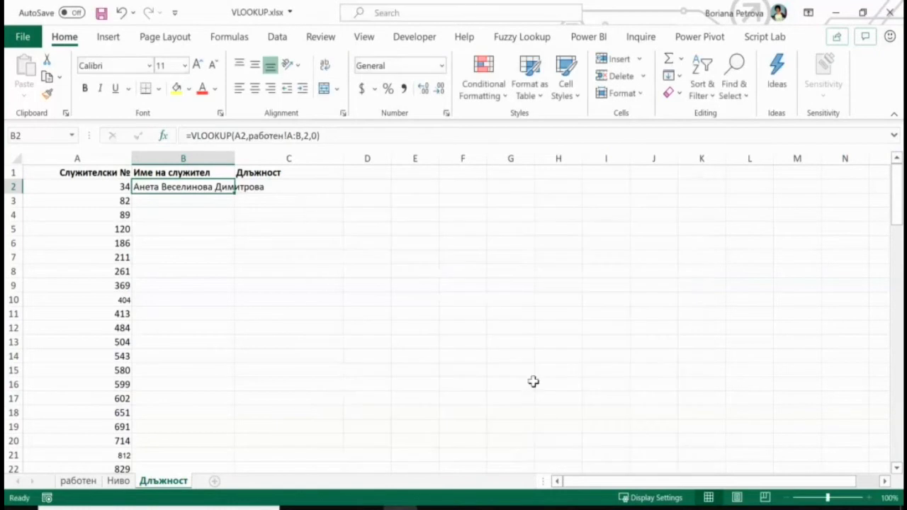
# Step: Fill B2's name formula down column B and autofit the column width
pyautogui.doubleClick(235, 194)
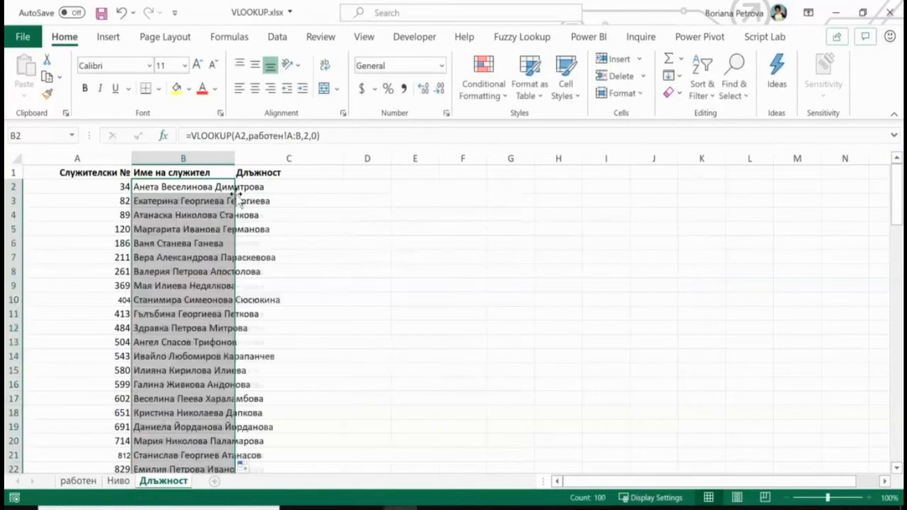
pyautogui.doubleClick(235, 156)
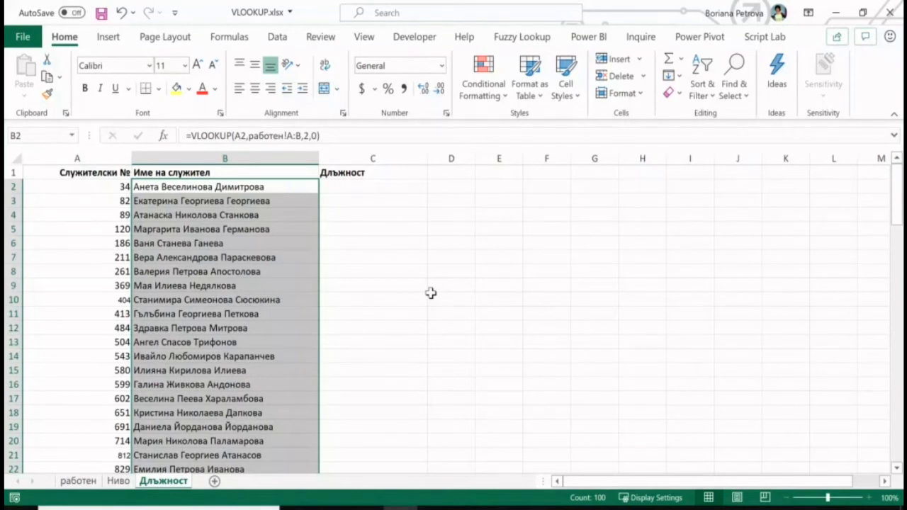
pyautogui.click(290, 188)
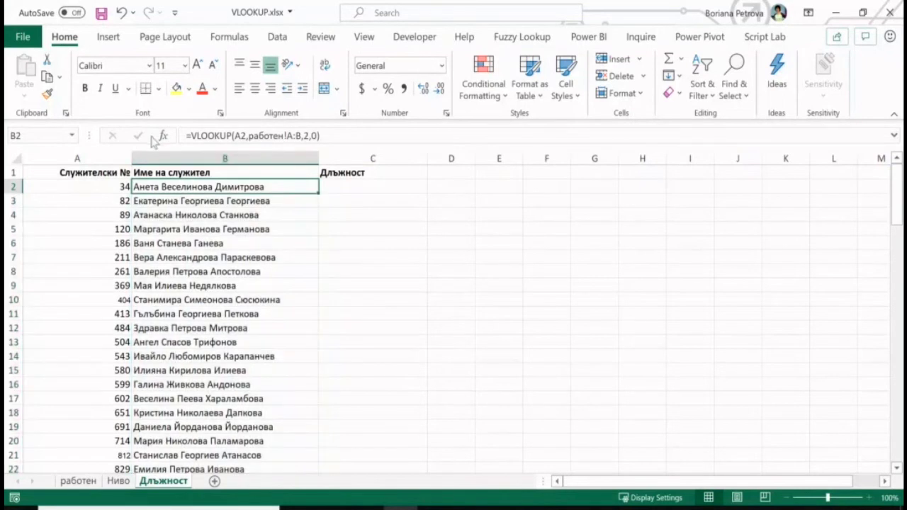
# Step: Review the exact-match argument of B2's VLOOKUP and confirm the formula unchanged
pyautogui.click(162, 136)
pyautogui.click(410, 294)
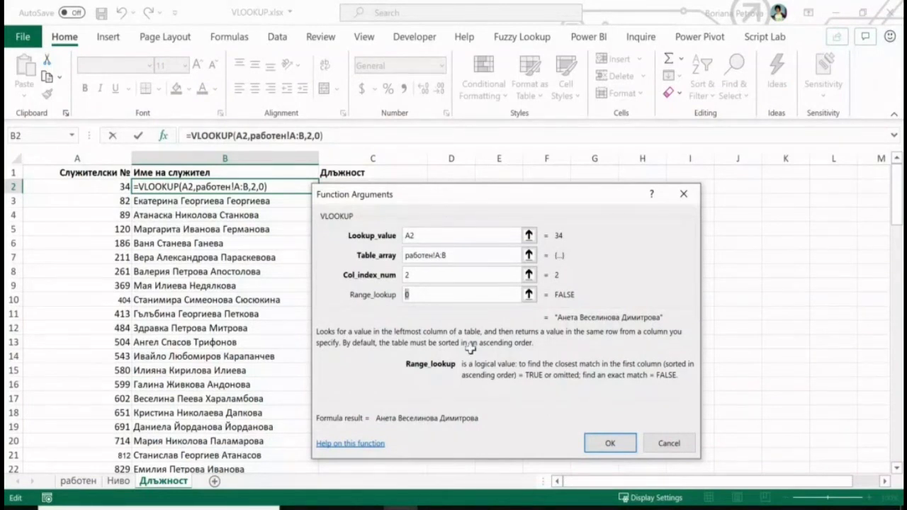
pyautogui.press('Return')
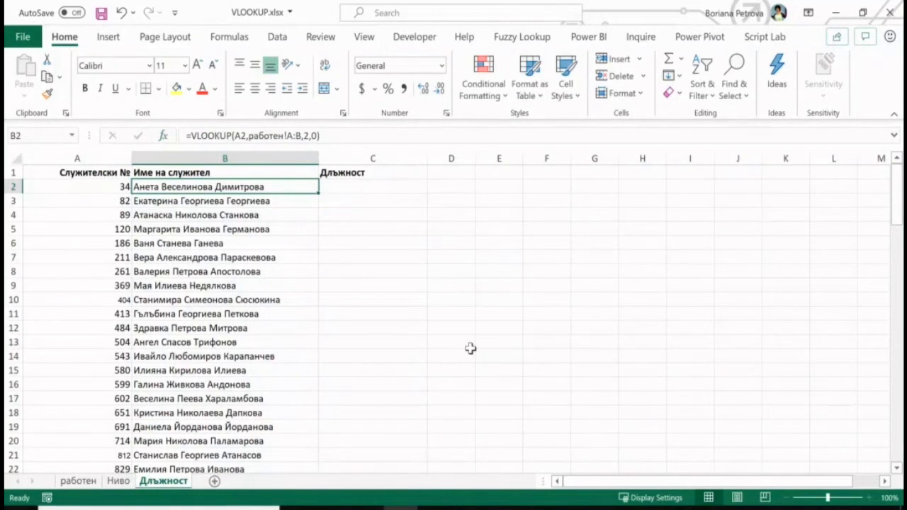
pyautogui.click(355, 187)
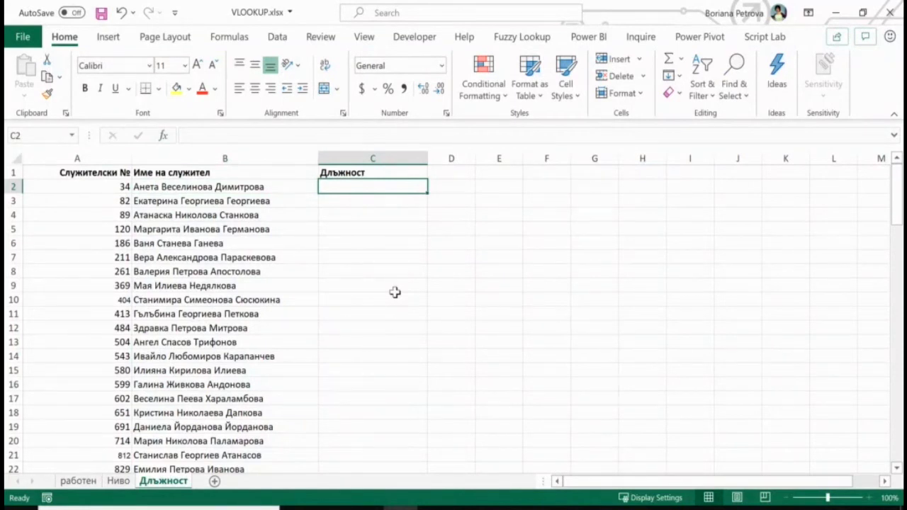
# Step: Build =VLOOKUP(A2,работен!A:C,3,0) in C2 to return the job title
pyautogui.write('=VLOOKUP(')
pyautogui.click(163, 137)
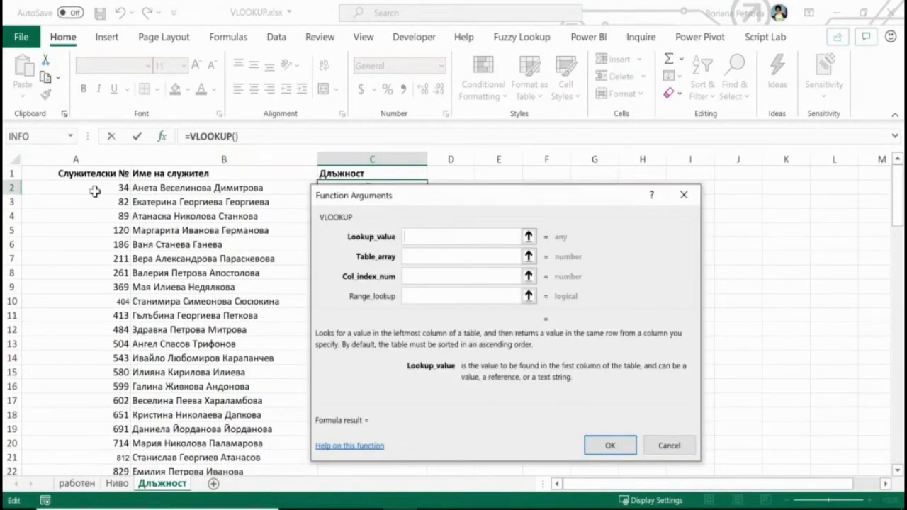
pyautogui.click(92, 188)
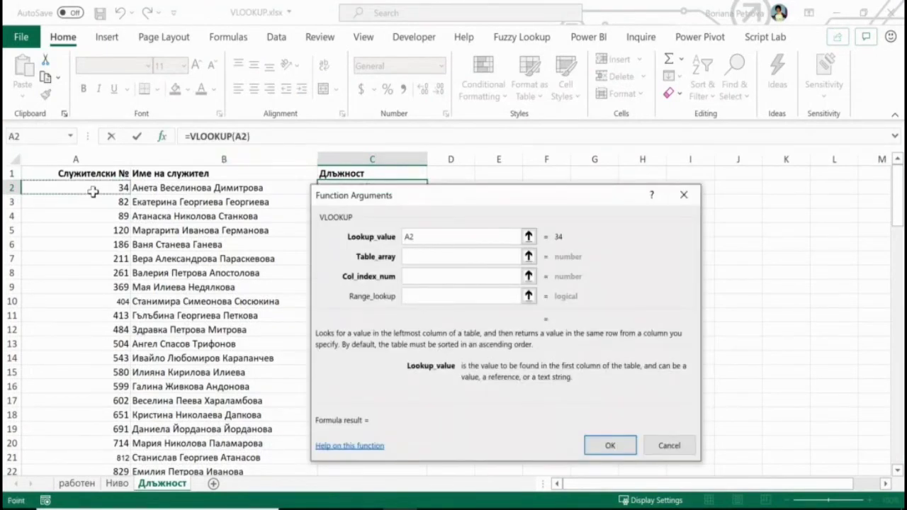
pyautogui.click(432, 258)
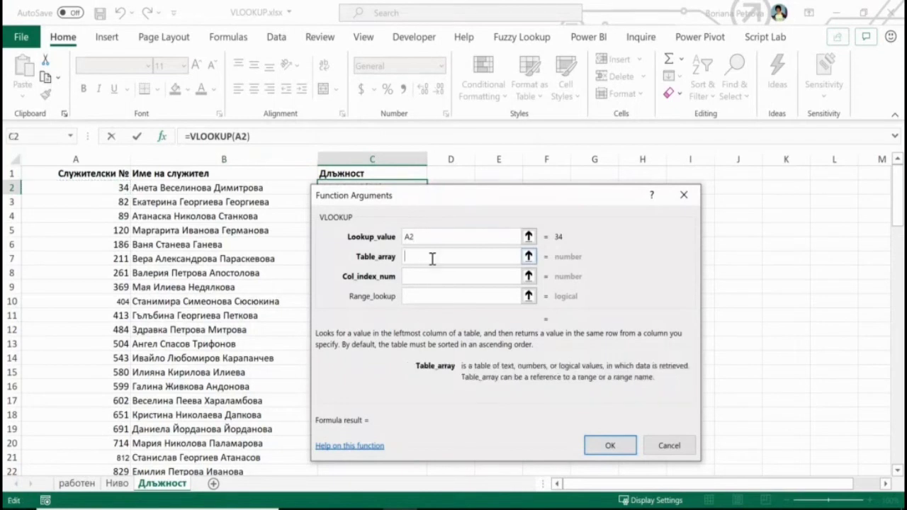
pyautogui.click(75, 486)
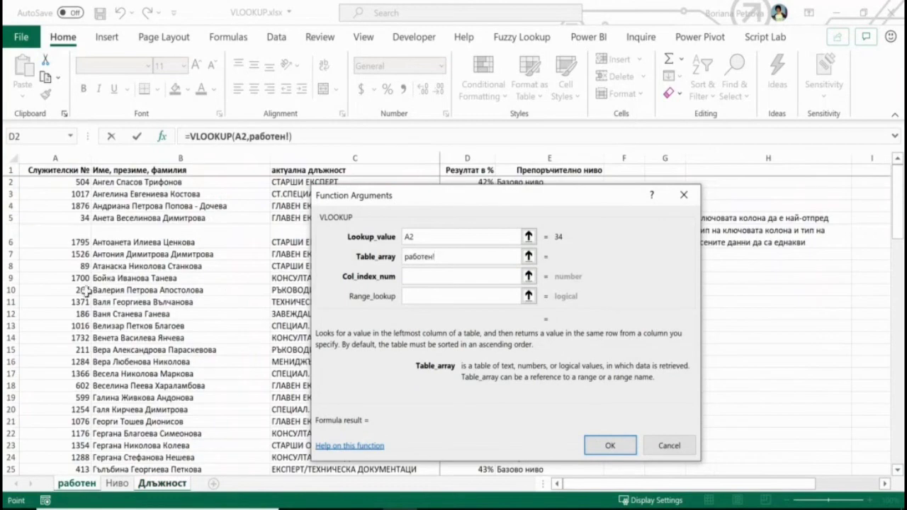
pyautogui.moveTo(58, 158); pyautogui.dragTo(379, 155)
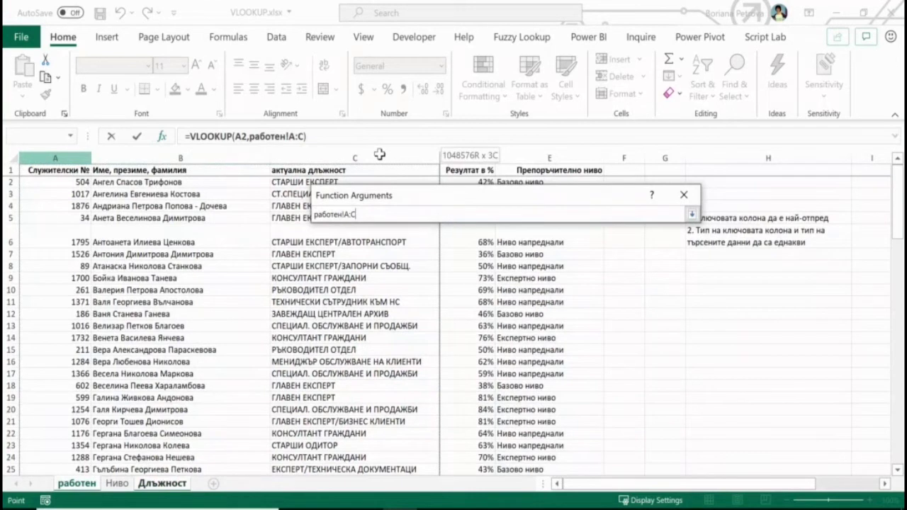
pyautogui.moveTo(380, 154); pyautogui.dragTo(379, 153)
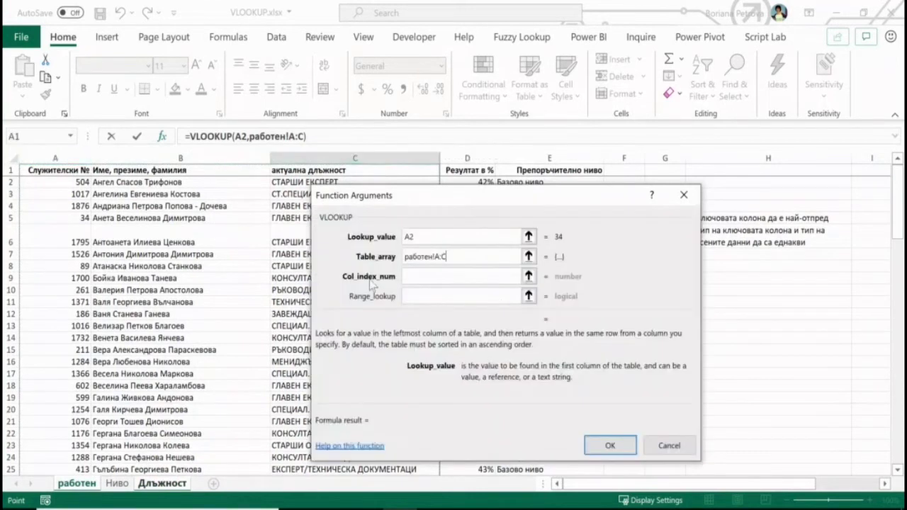
pyautogui.click(415, 275)
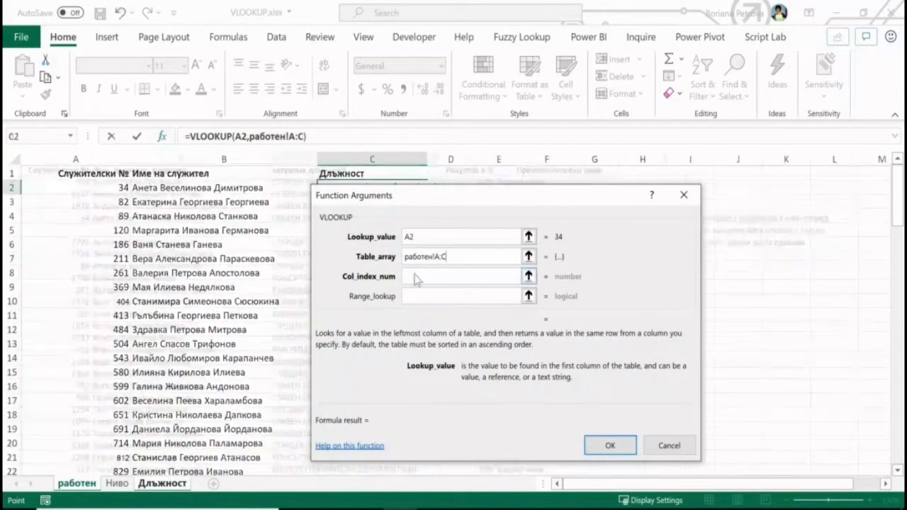
pyautogui.write('3')
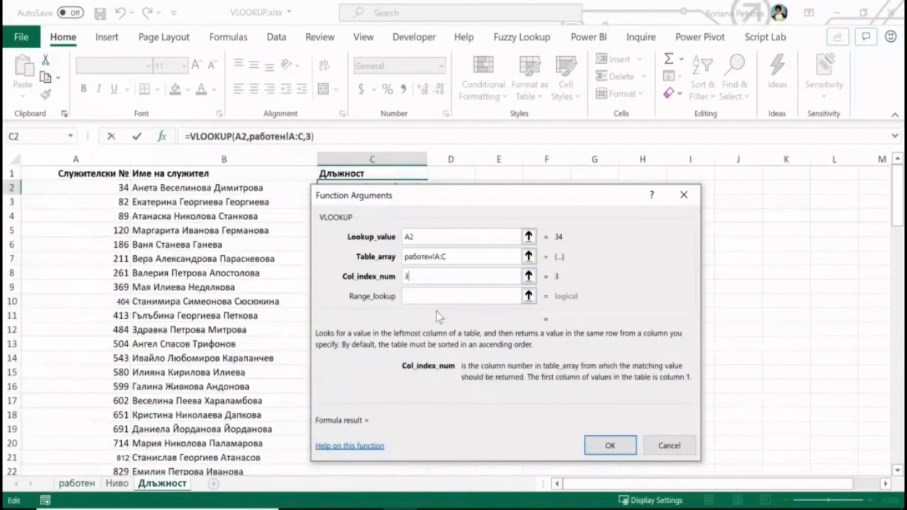
pyautogui.click(441, 303)
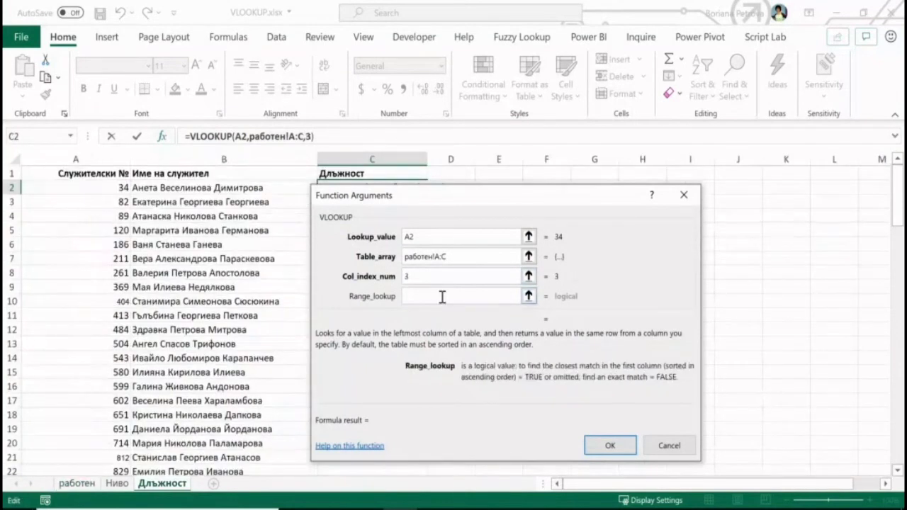
pyautogui.write('0')
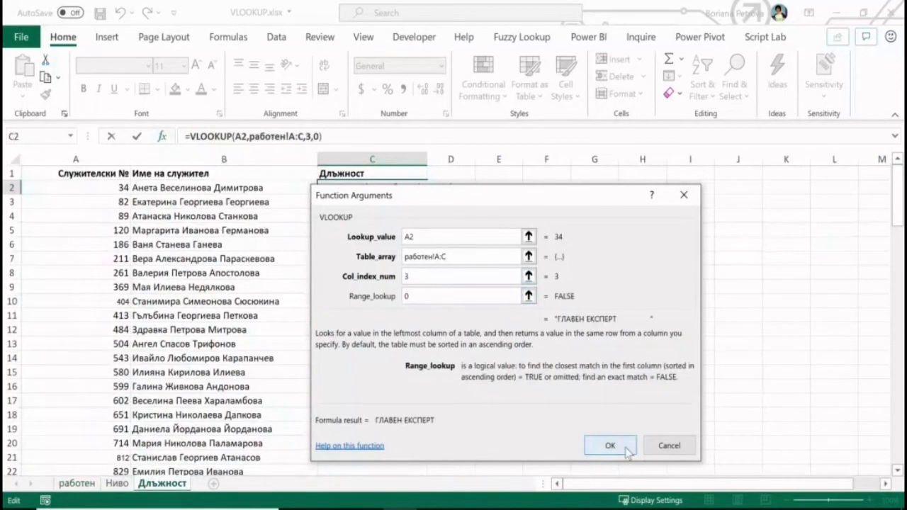
pyautogui.click(610, 446)
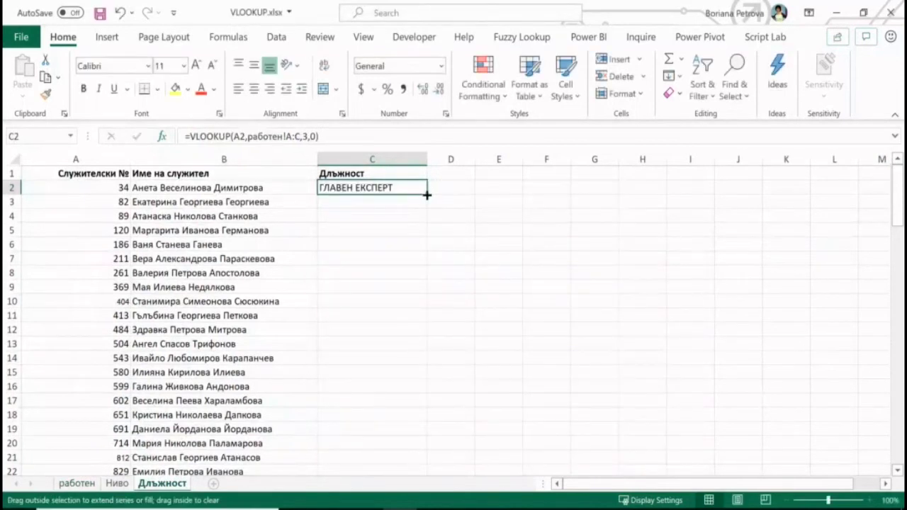
# Step: Fill the job title formula down column C and widen columns C and D
pyautogui.doubleClick(427, 194)
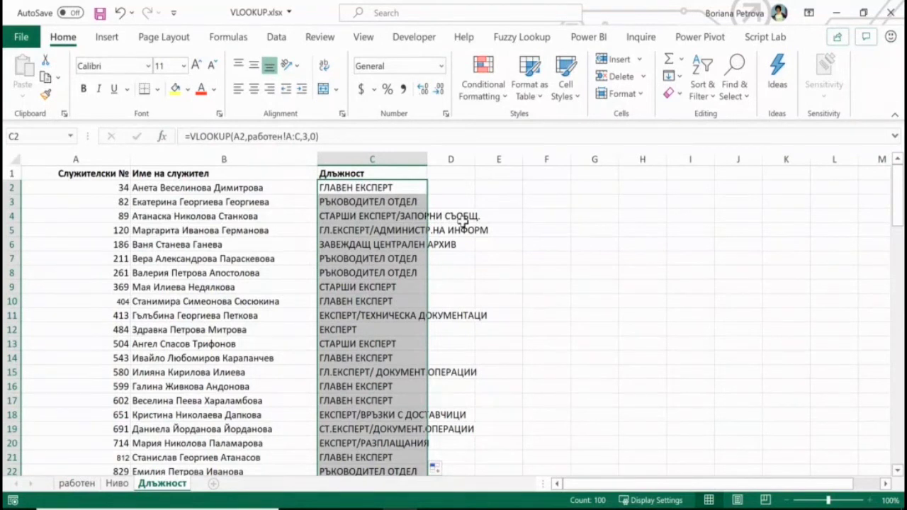
pyautogui.moveTo(428, 157); pyautogui.dragTo(496, 157)
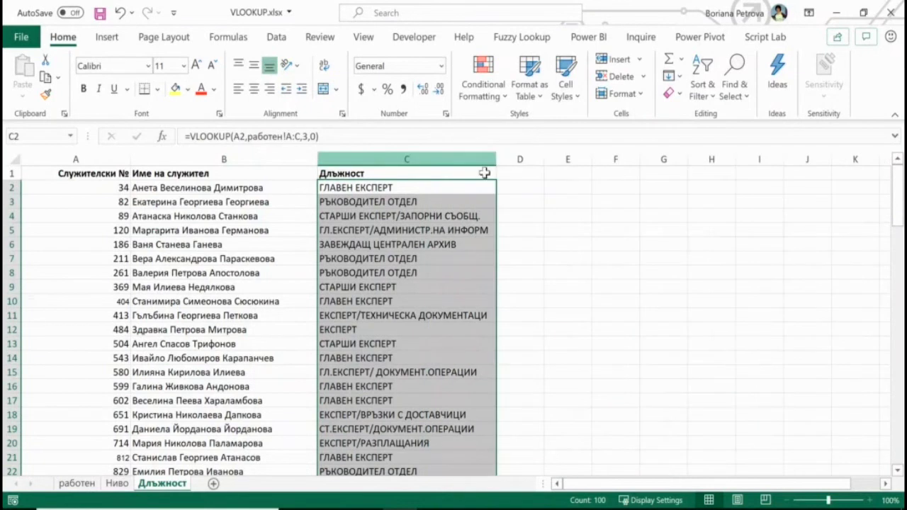
pyautogui.click(531, 174)
pyautogui.moveTo(543, 160); pyautogui.dragTo(604, 162)
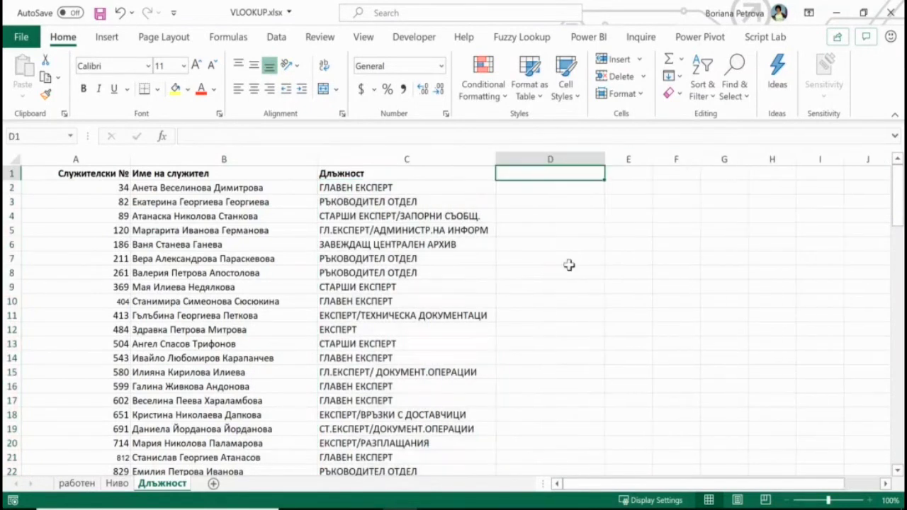
# Step: Enter the heading XLOOKUP in D1 and start an =XLOOKUP( formula in D2
pyautogui.write('XL')
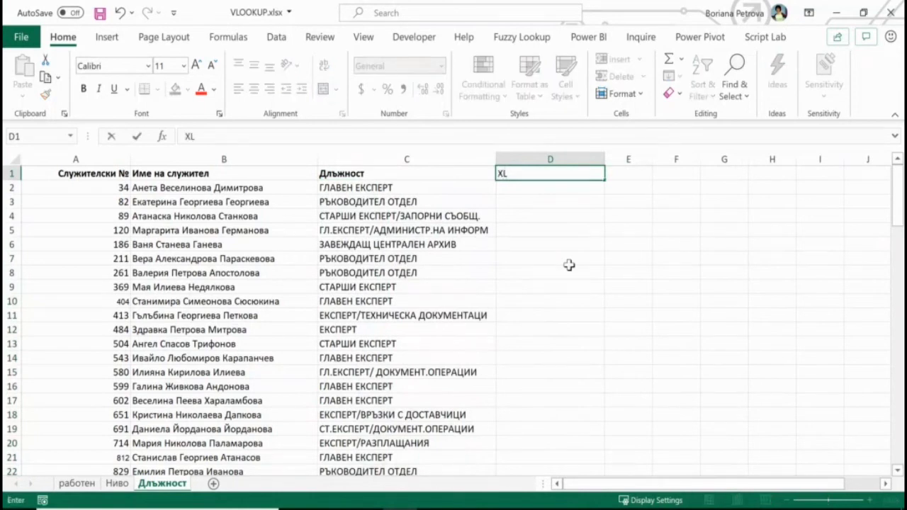
pyautogui.write('OOKUP')
pyautogui.press('Return')
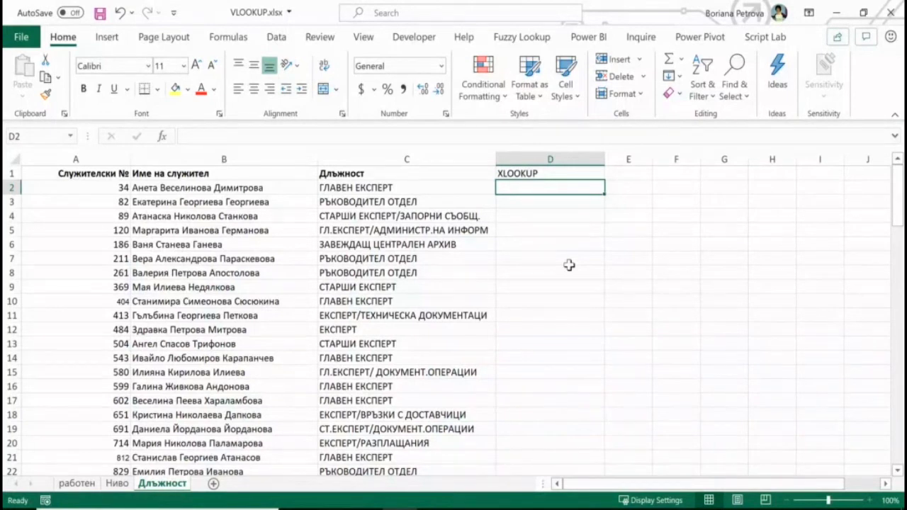
pyautogui.write('=xl')
pyautogui.press('Tab')
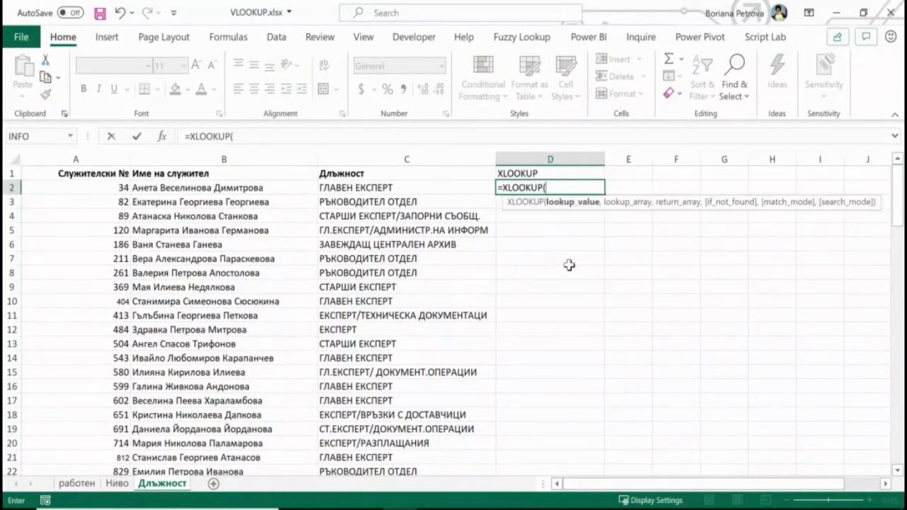
# Step: Set XLOOKUP to find A2 in работен!A:A and return работен!D:D
pyautogui.click(162, 136)
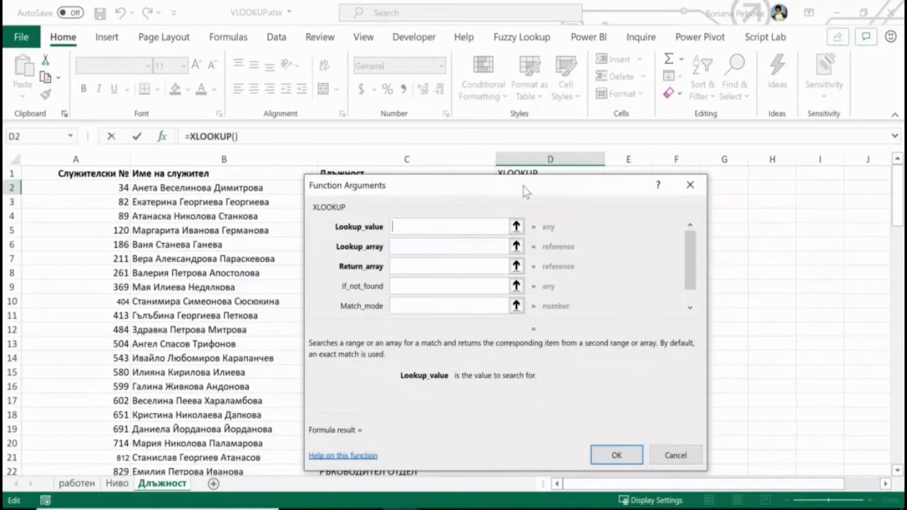
pyautogui.moveTo(523, 186); pyautogui.dragTo(496, 222)
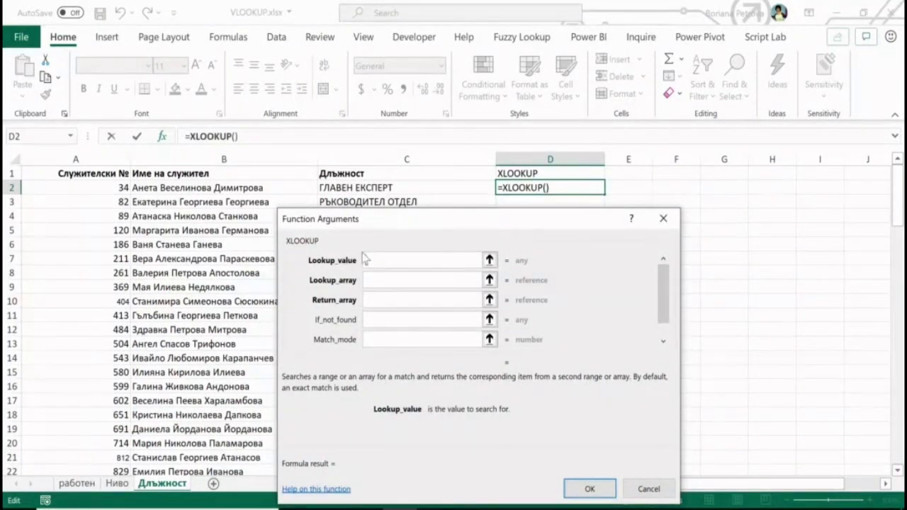
pyautogui.click(106, 185)
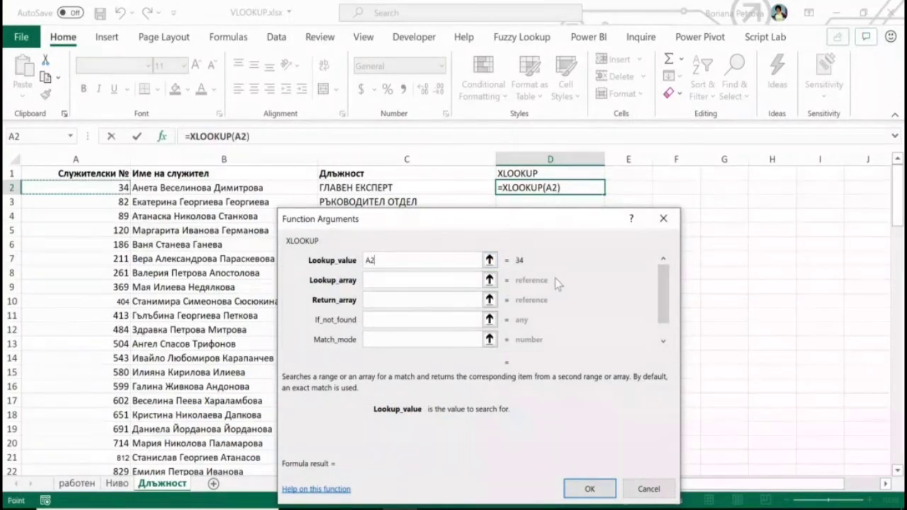
pyautogui.click(395, 280)
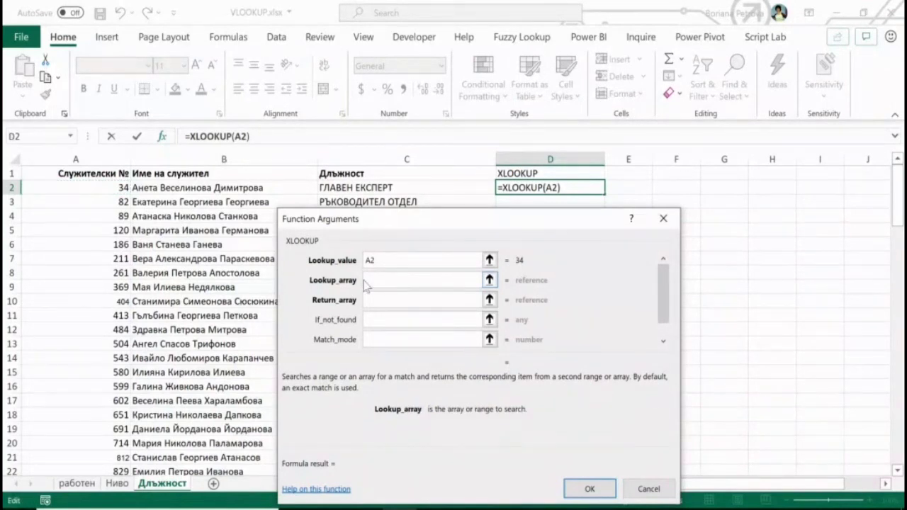
pyautogui.click(76, 484)
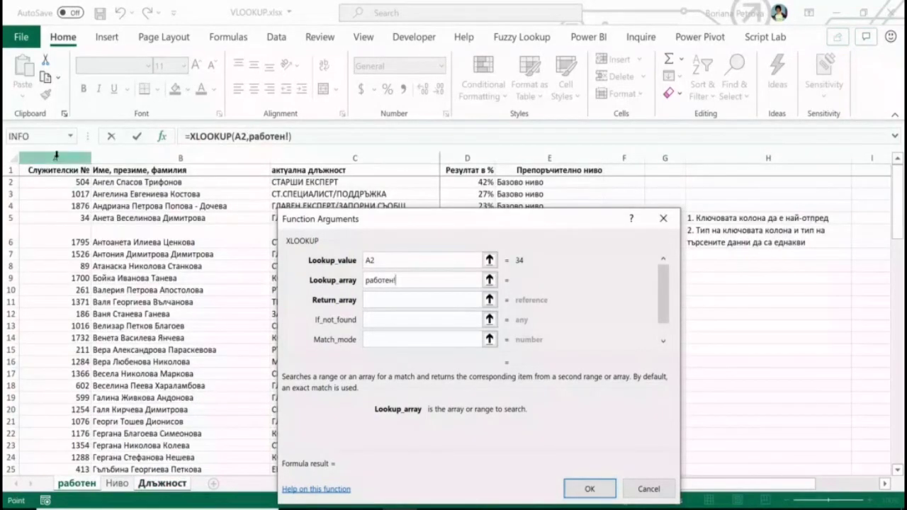
pyautogui.click(56, 157)
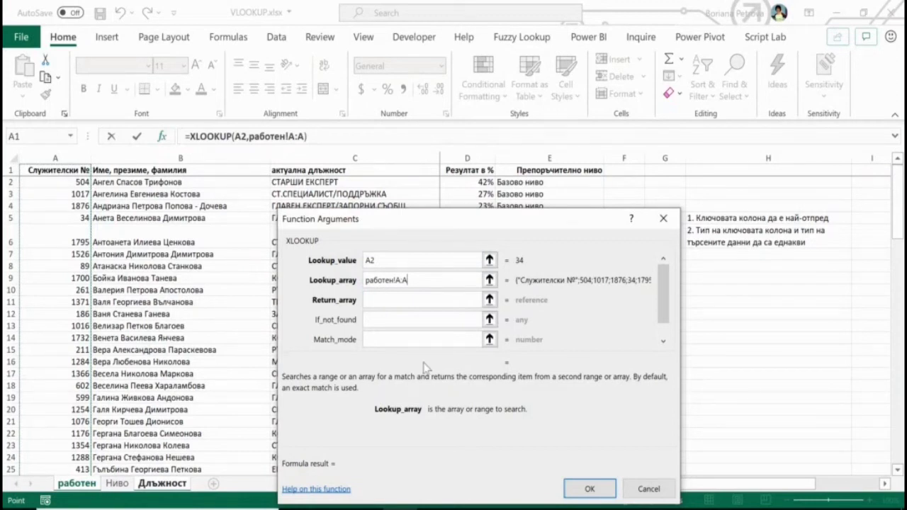
pyautogui.click(416, 303)
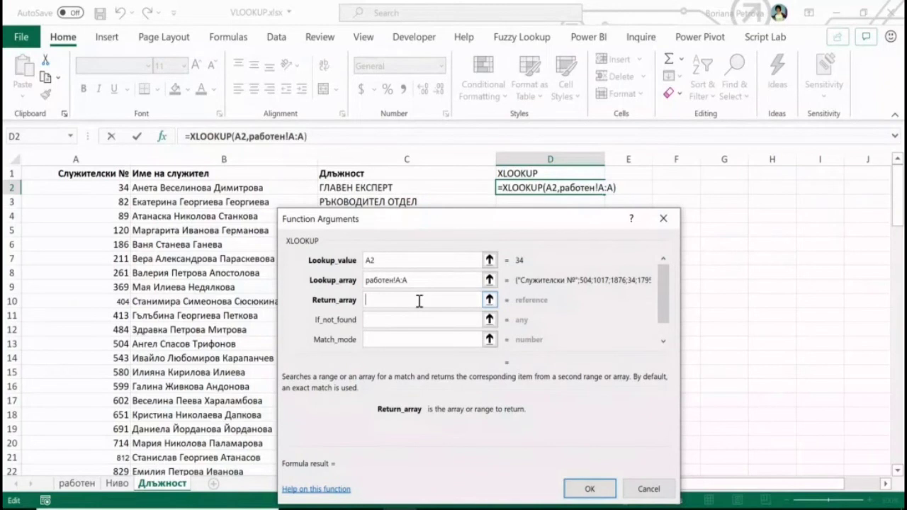
pyautogui.click(78, 484)
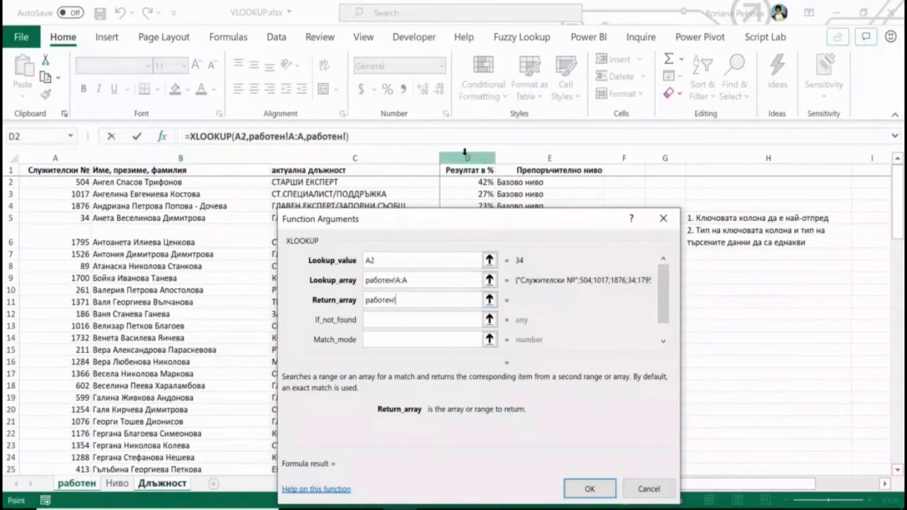
pyautogui.click(466, 152)
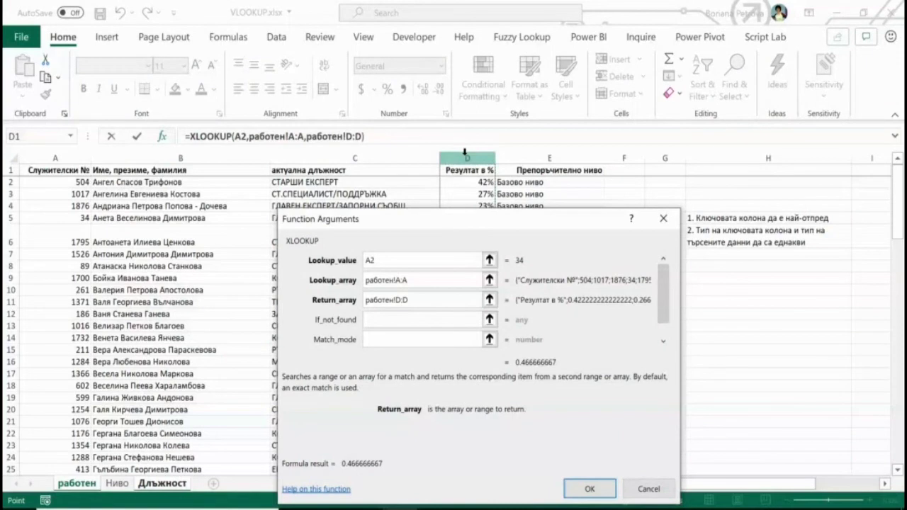
pyautogui.moveTo(355, 219); pyautogui.dragTo(127, 51)
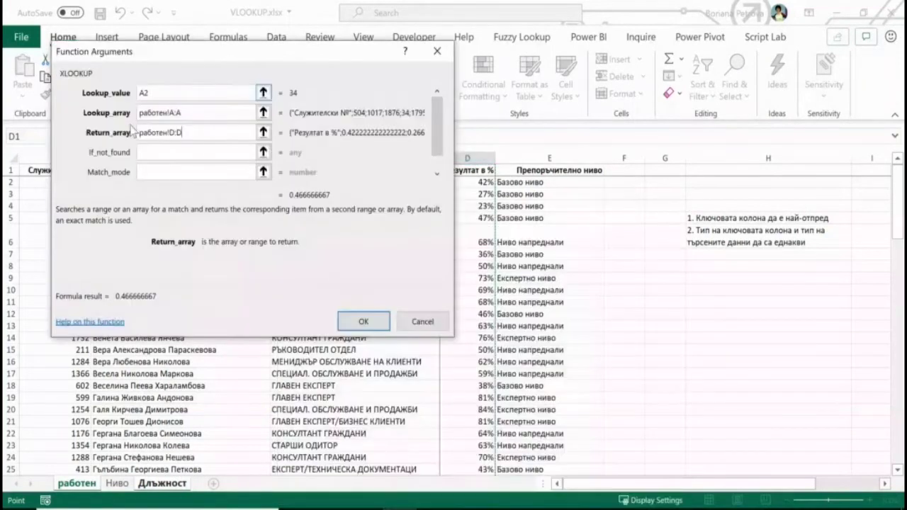
pyautogui.click(363, 322)
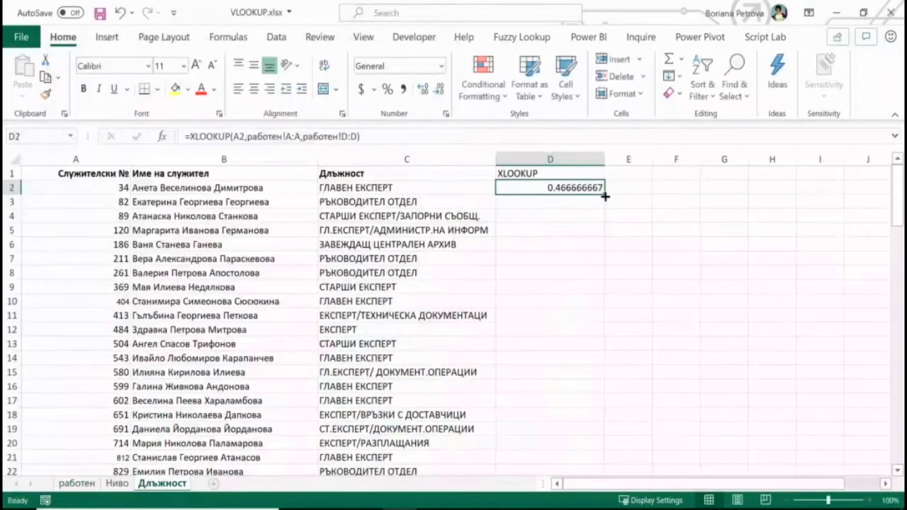
# Step: Fill the XLOOKUP down column D, format it as percentages, and switch to работен
pyautogui.doubleClick(605, 197)
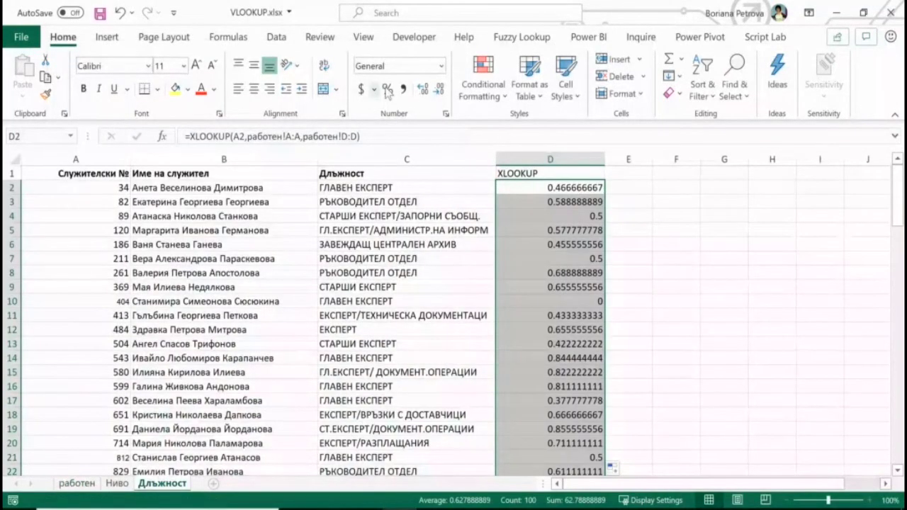
pyautogui.click(387, 91)
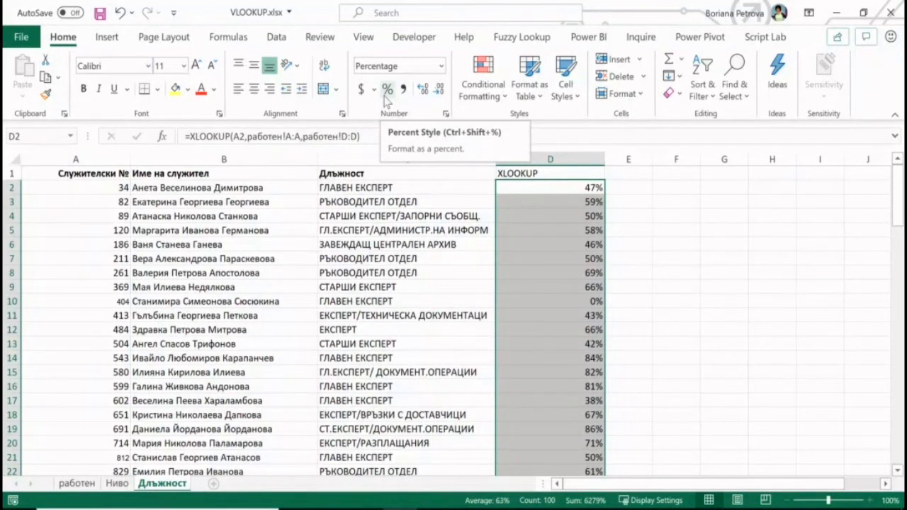
pyautogui.click(77, 483)
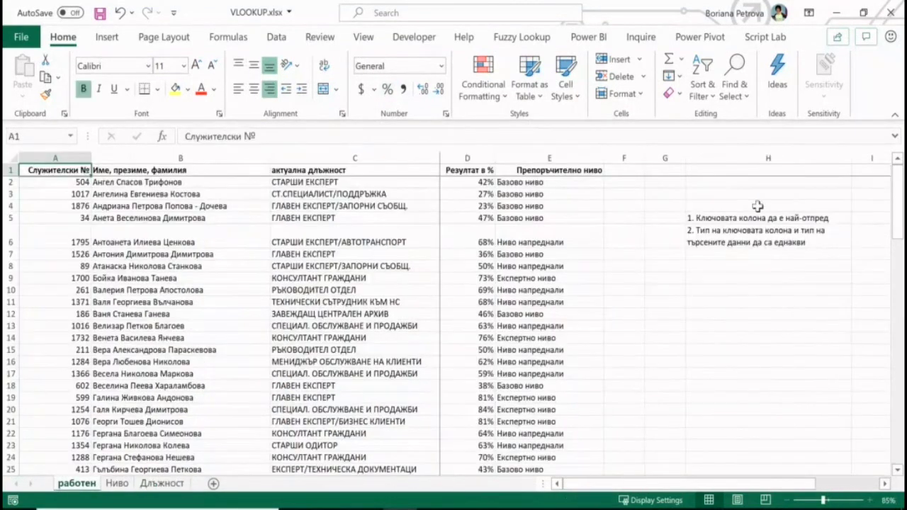
# Step: Give the H5 note on работен a yellow fill, select column A, and return to Длъжност
pyautogui.click(725, 219)
pyautogui.click(175, 88)
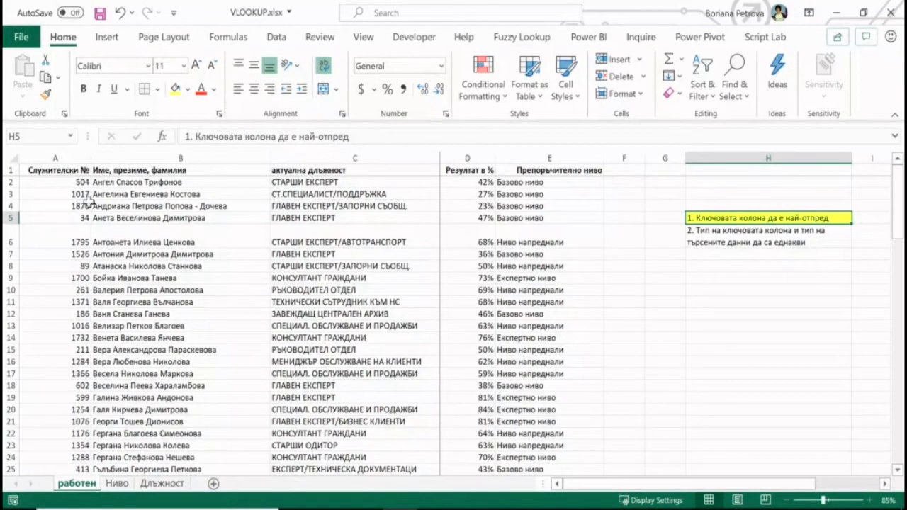
pyautogui.click(60, 154)
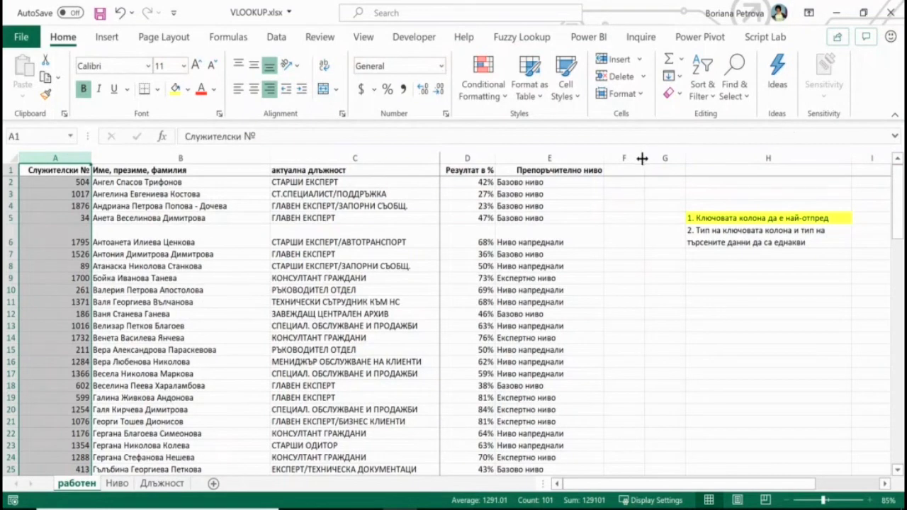
pyautogui.click(162, 484)
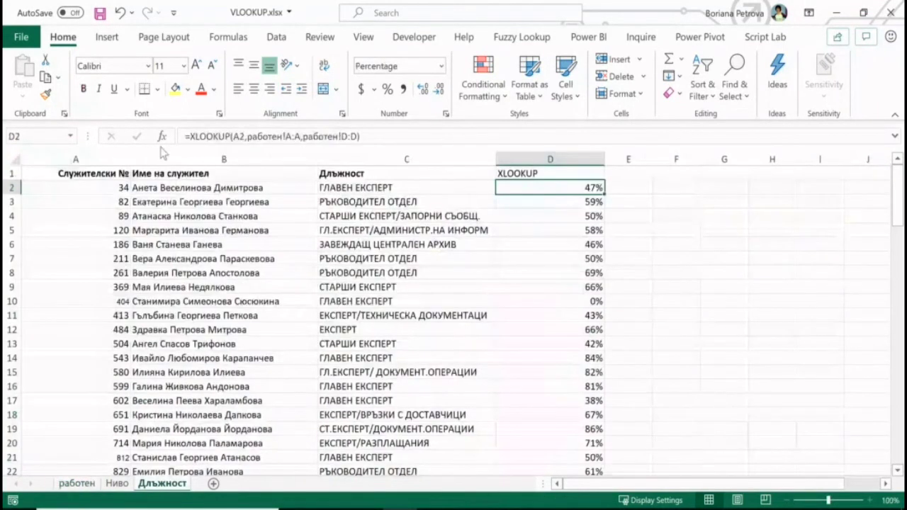
# Step: Review D2's XLOOKUP lookup and return arrays without changes, then go back to работен
pyautogui.click(161, 136)
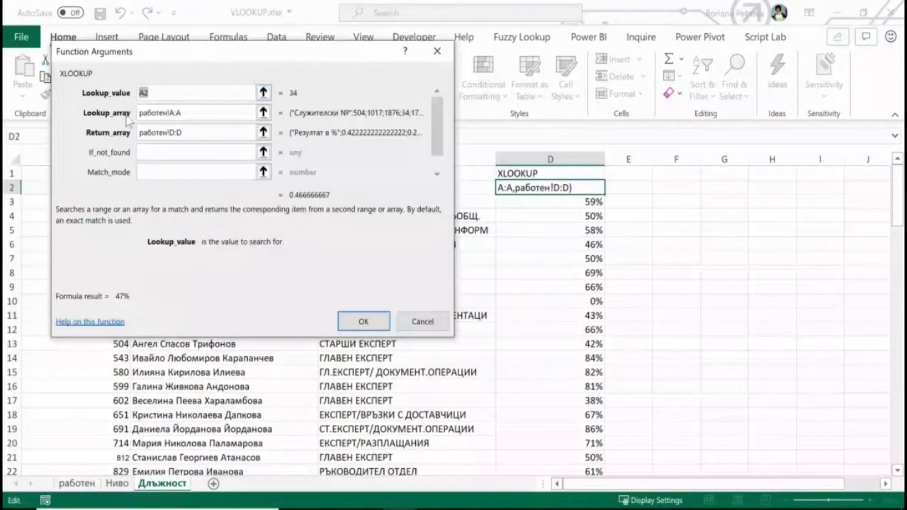
pyautogui.click(140, 115)
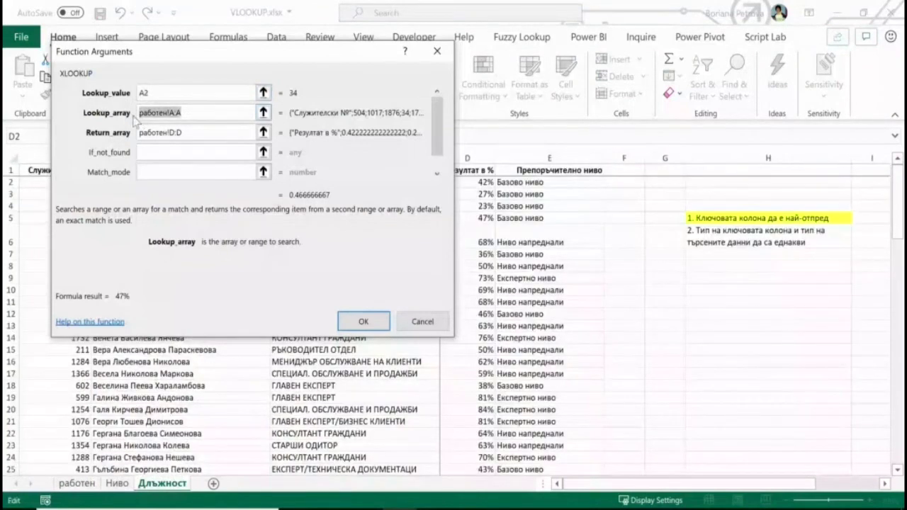
pyautogui.click(184, 136)
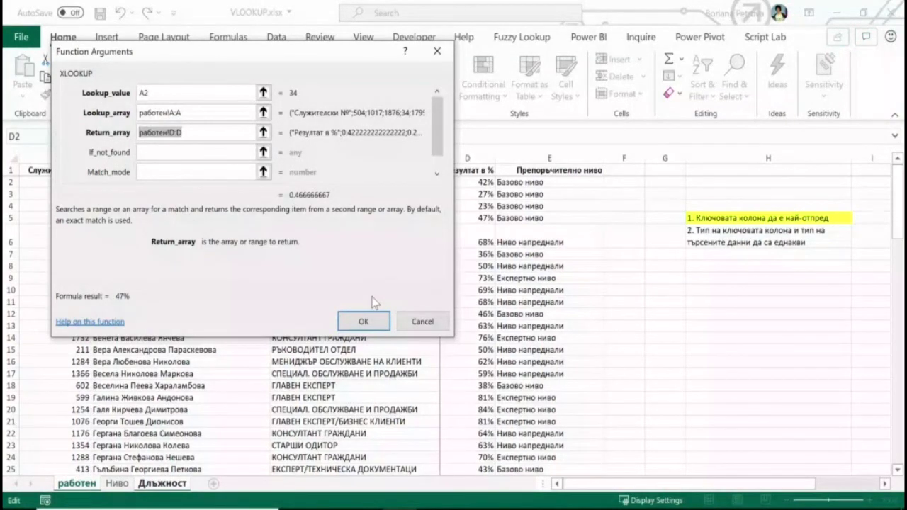
pyautogui.click(362, 321)
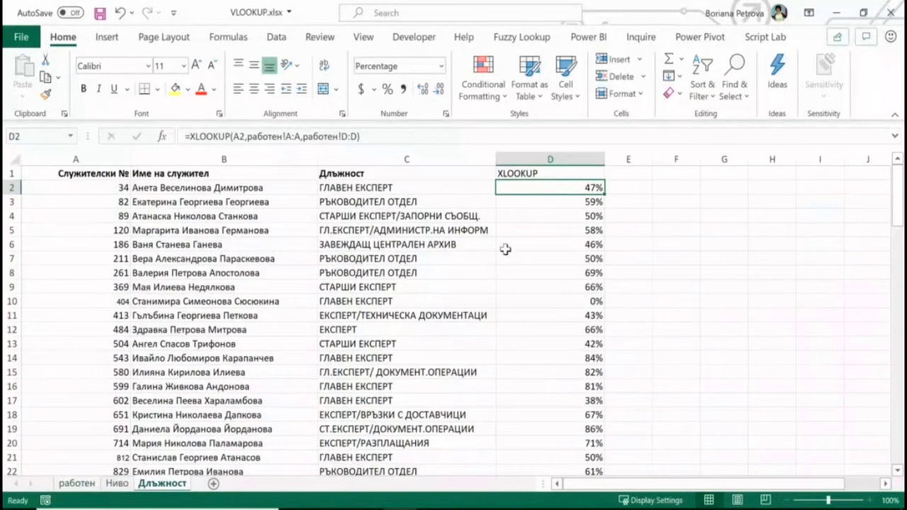
pyautogui.click(77, 484)
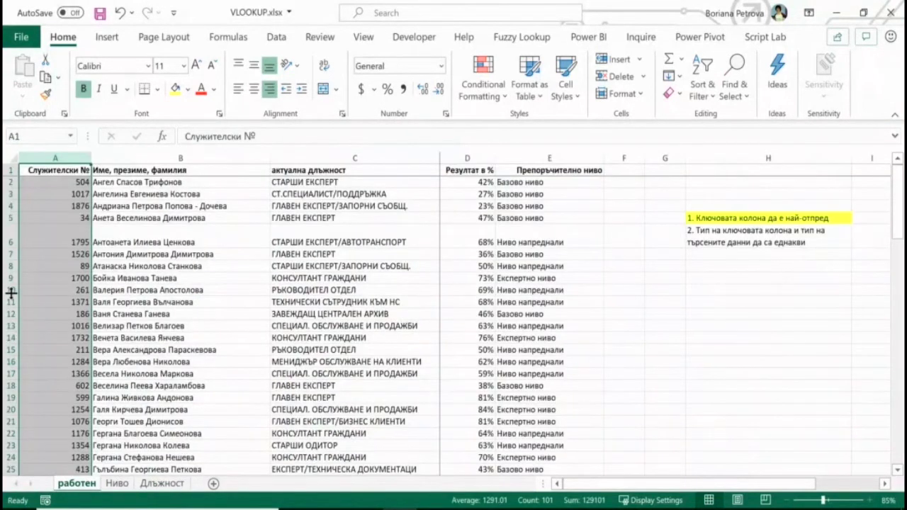
# Step: Delete the contents of rows 10–20 on работен and check the #N/A results on Длъжност
pyautogui.moveTo(11, 290); pyautogui.dragTo(30, 409)
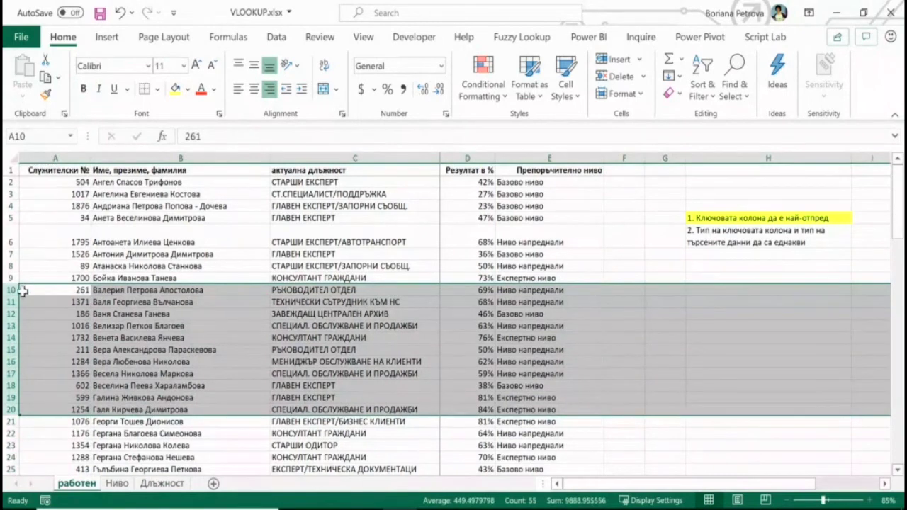
pyautogui.moveTo(11, 290); pyautogui.dragTo(8, 408)
pyautogui.press('Delete')
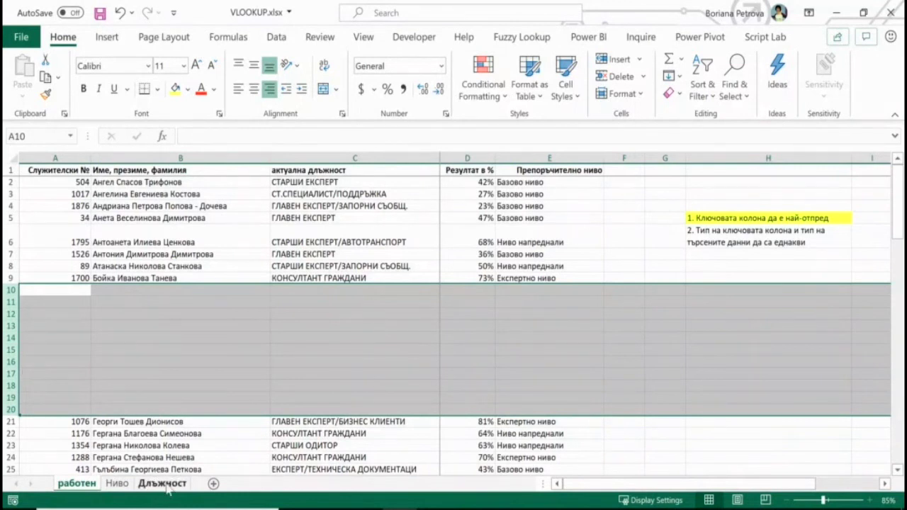
pyautogui.click(162, 483)
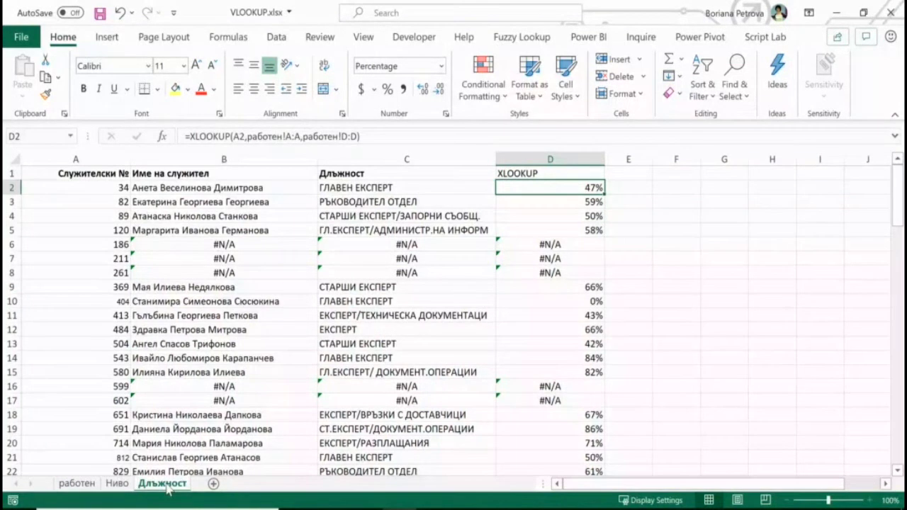
pyautogui.moveTo(87, 245); pyautogui.dragTo(85, 276)
pyautogui.moveTo(517, 241)
pyautogui.mouseDown()
pyautogui.moveTo(510, 267)
pyautogui.moveTo(300, 245)
pyautogui.moveTo(275, 286)
pyautogui.moveTo(243, 272)
pyautogui.mouseUp()
pyautogui.moveTo(66, 246); pyautogui.dragTo(76, 284)
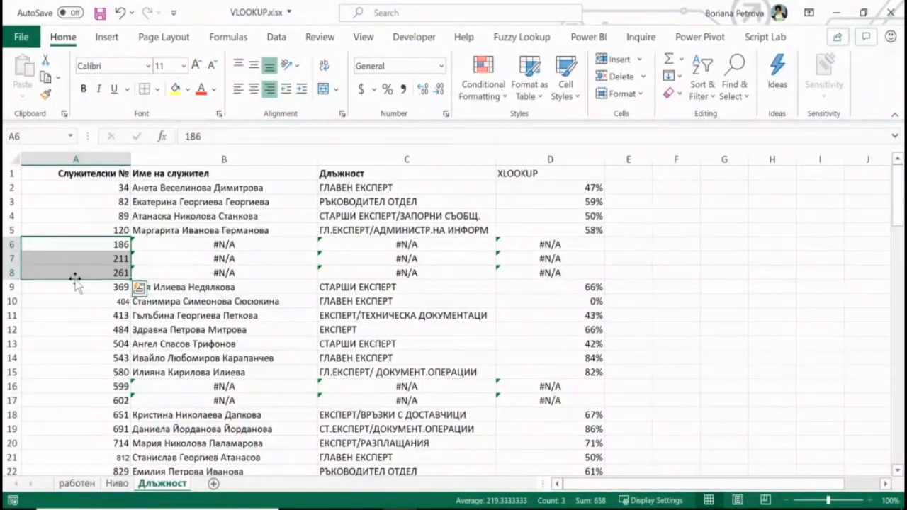
pyautogui.click(237, 186)
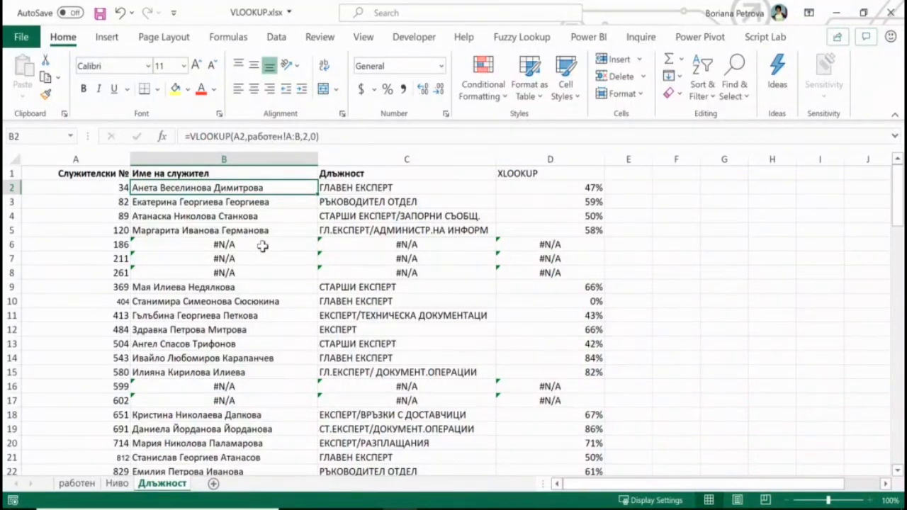
pyautogui.moveTo(262, 246); pyautogui.dragTo(259, 273)
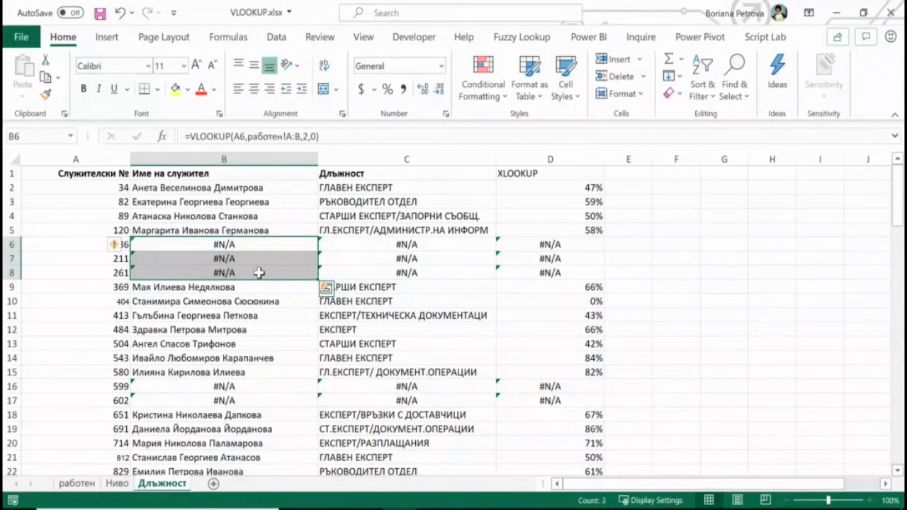
pyautogui.click(264, 190)
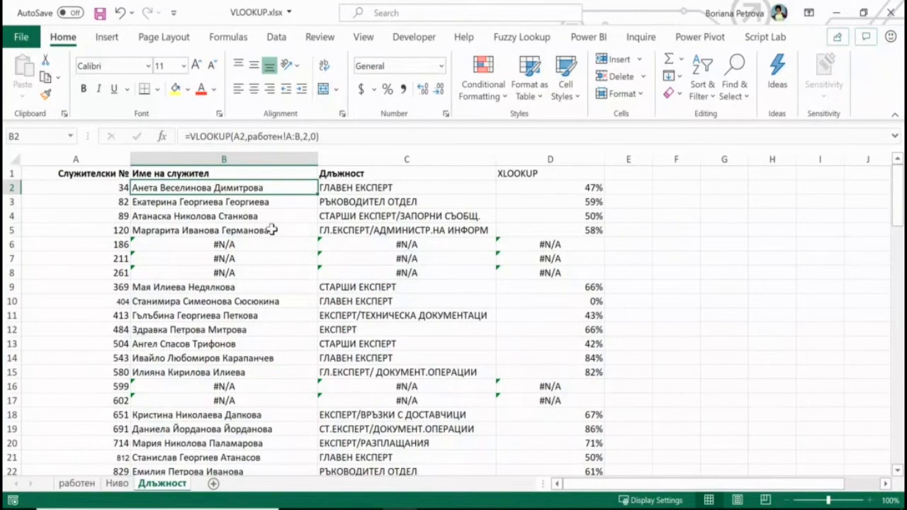
# Step: Change B2 to =IFNA(VLOOKUP(A2,работен!A:B,2,0),0) using the IFNA autocomplete
pyautogui.click(190, 136)
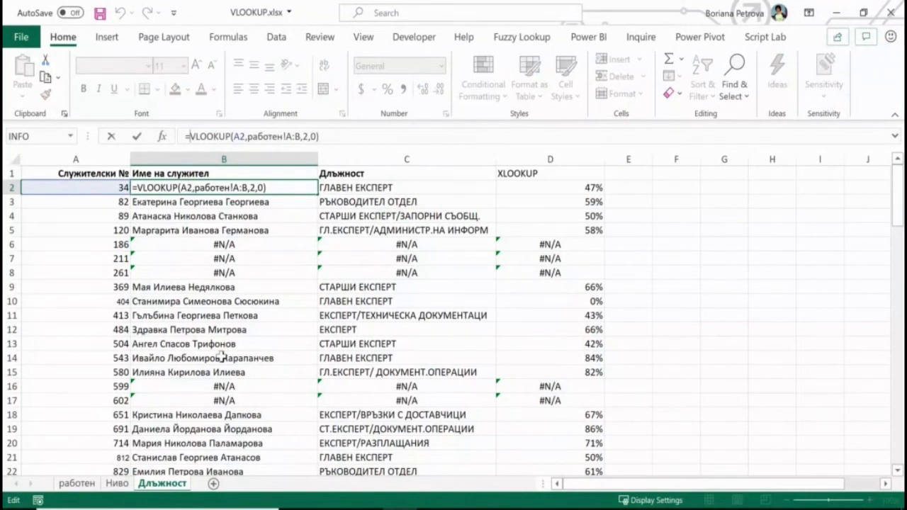
pyautogui.write('if')
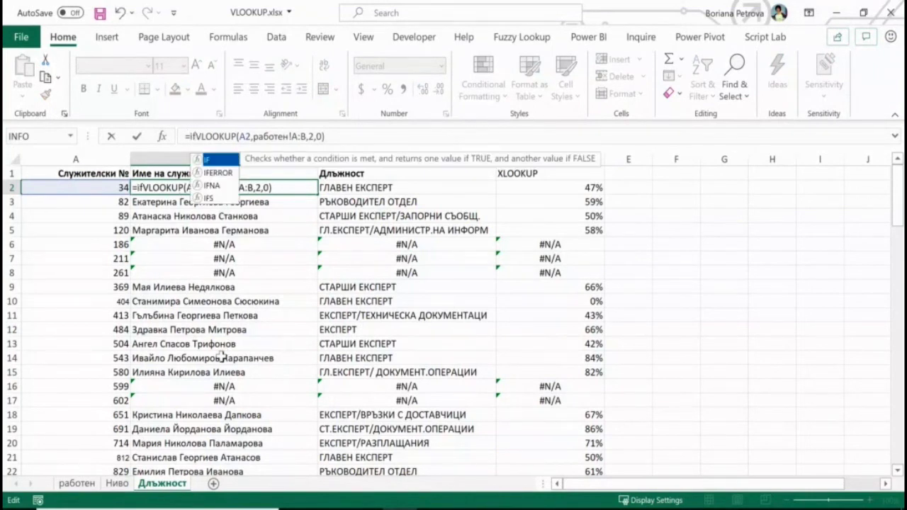
pyautogui.press('Down')
pyautogui.press('Down')
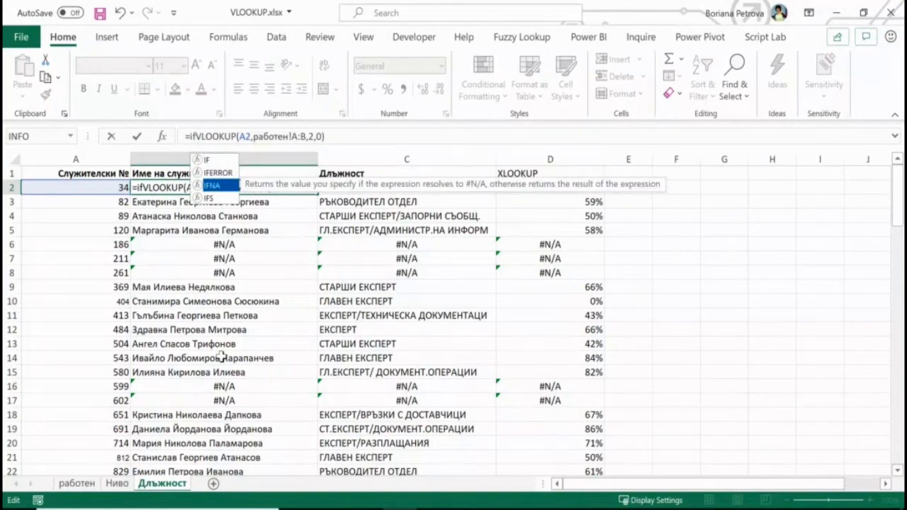
pyautogui.press('Tab')
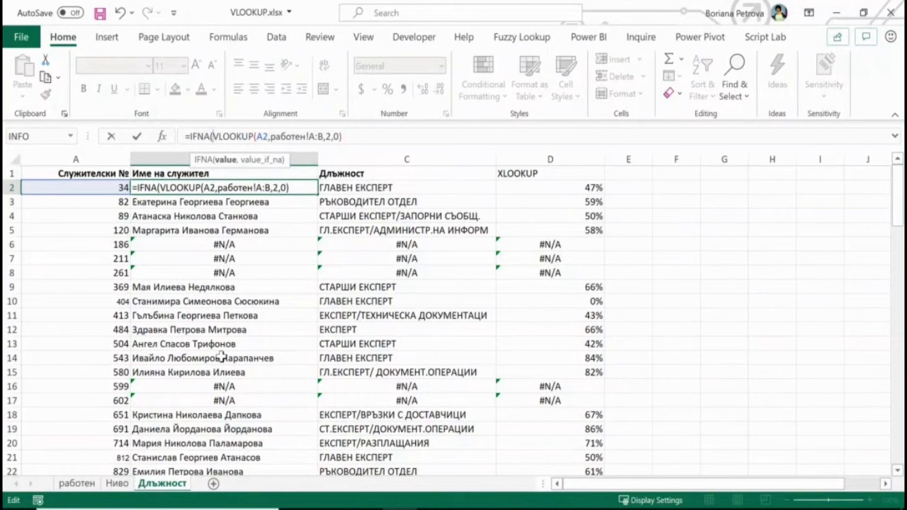
pyautogui.click(197, 136)
pyautogui.doubleClick(197, 136)
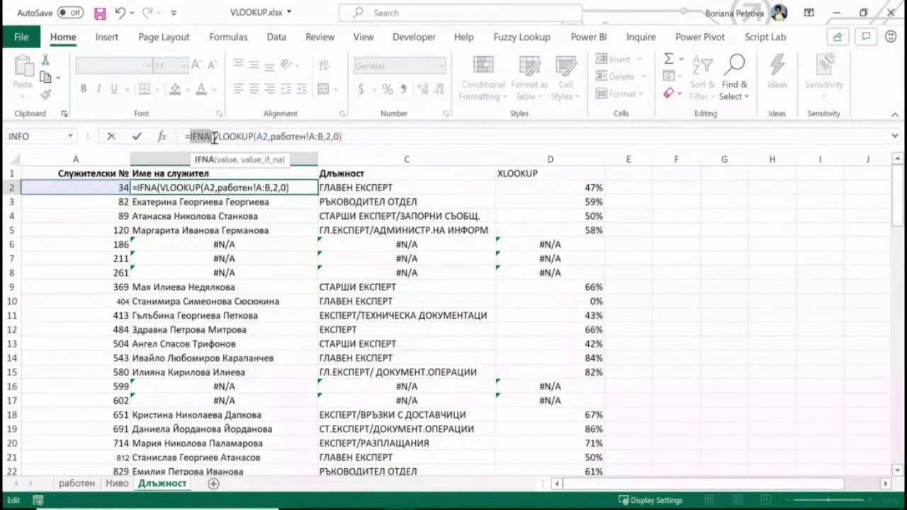
pyautogui.moveTo(214, 137); pyautogui.dragTo(362, 139)
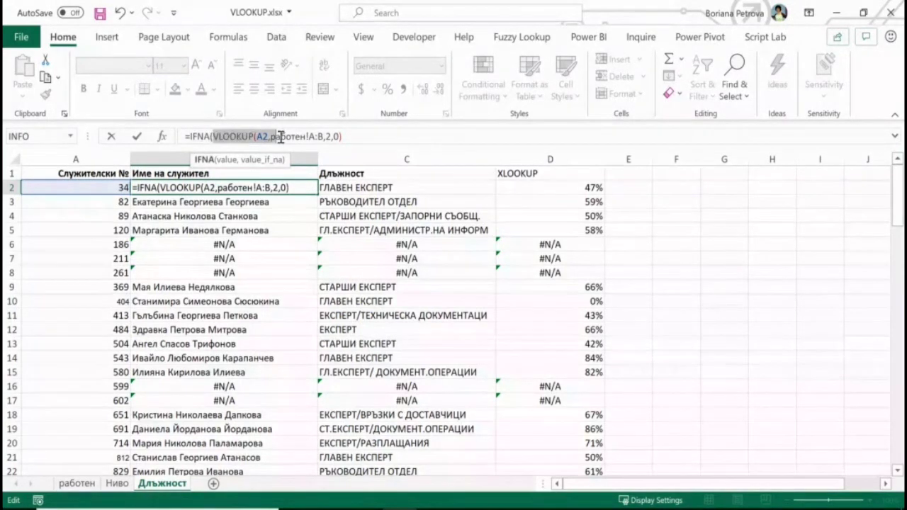
pyautogui.click(370, 139)
pyautogui.moveTo(188, 158)
pyautogui.mouseDown()
pyautogui.moveTo(264, 151)
pyautogui.moveTo(213, 157)
pyautogui.mouseUp()
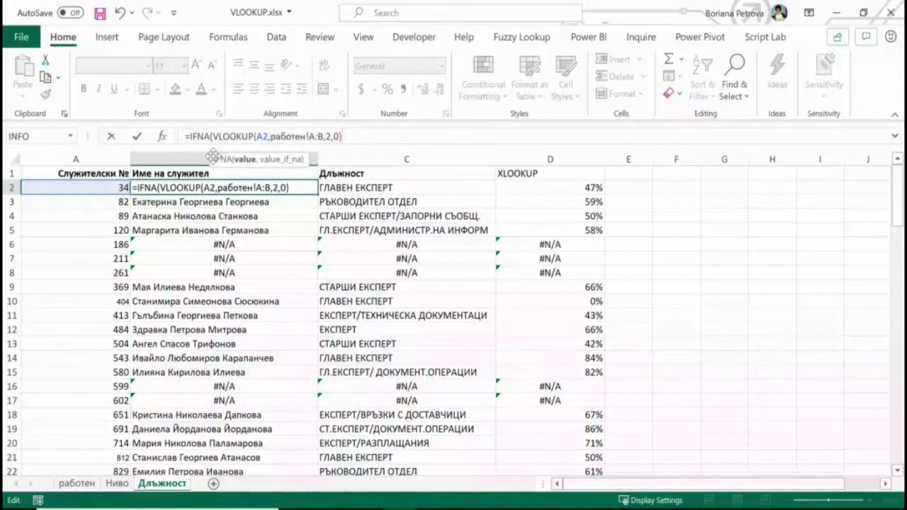
pyautogui.click(246, 160)
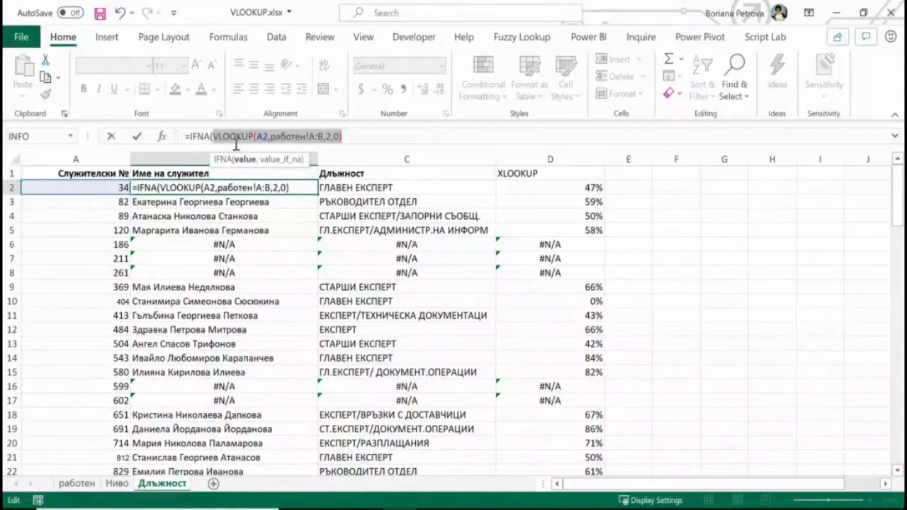
pyautogui.click(365, 137)
pyautogui.write(',')
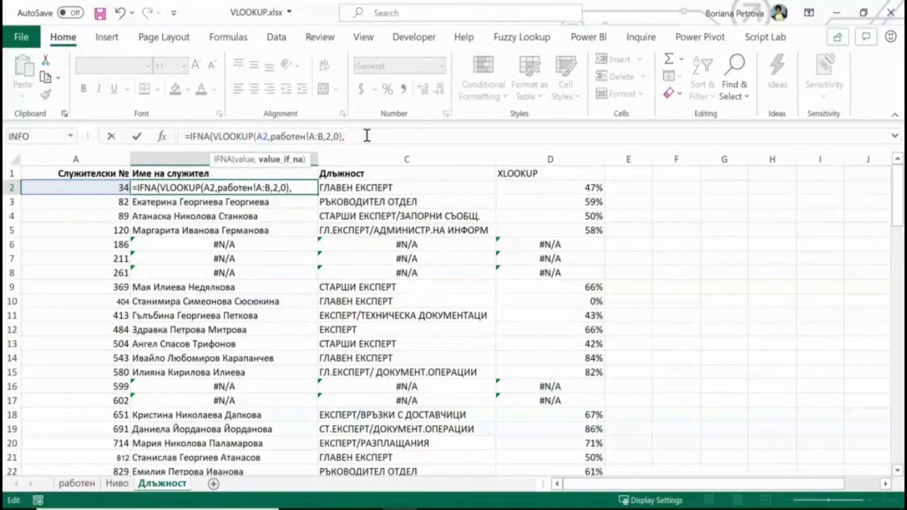
pyautogui.write('0')
pyautogui.write(')')
pyautogui.press('Return')
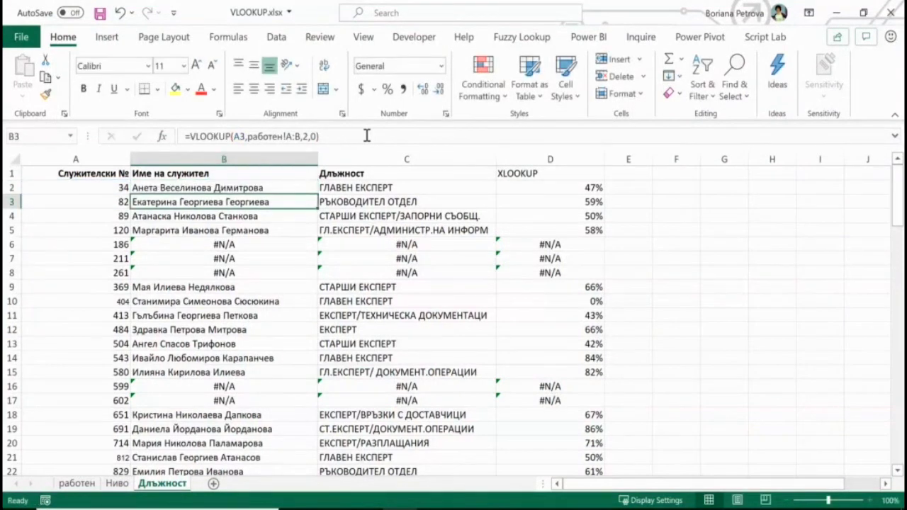
# Step: Copy the IFNA name formula down the whole of column B
pyautogui.click(307, 188)
pyautogui.doubleClick(318, 195)
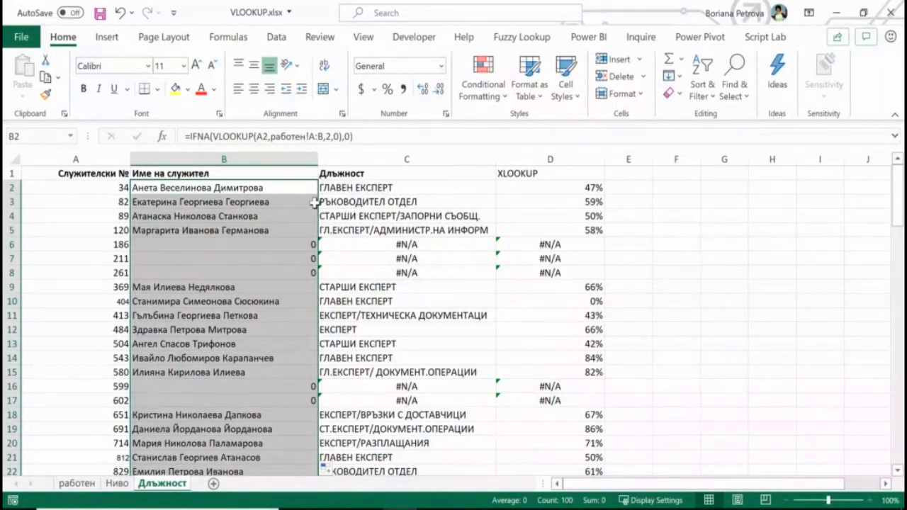
pyautogui.click(352, 188)
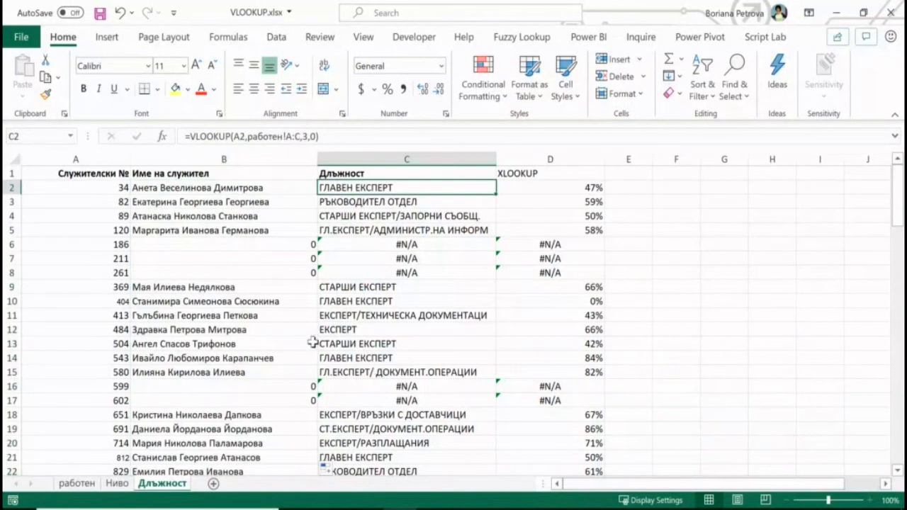
# Step: Change C2 to =IFNA(VLOOKUP(A2,работен!A:C,3,0),"напуснал")
pyautogui.click(193, 137)
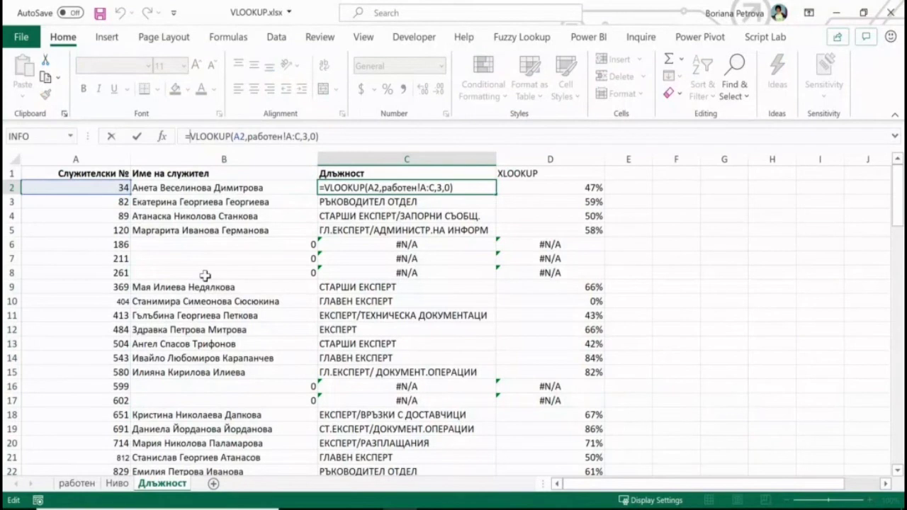
pyautogui.write('if')
pyautogui.press('Down')
pyautogui.press('Down')
pyautogui.press('Tab')
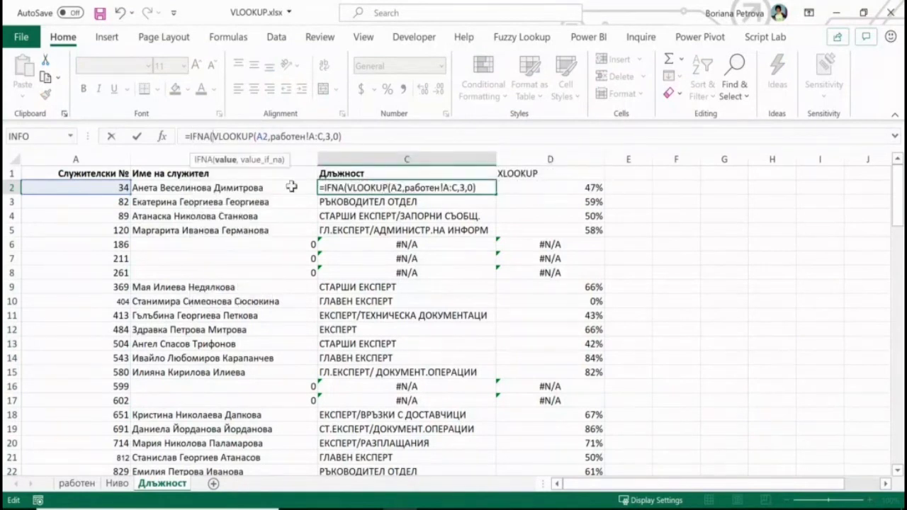
pyautogui.click(360, 138)
pyautogui.write(',')
pyautogui.write('"напуснал")')
pyautogui.hotkey('ctrl', 'Return')
# Step: Fill the C2 formula down column C, then re-check C2's IFNA formula
pyautogui.doubleClick(498, 196)
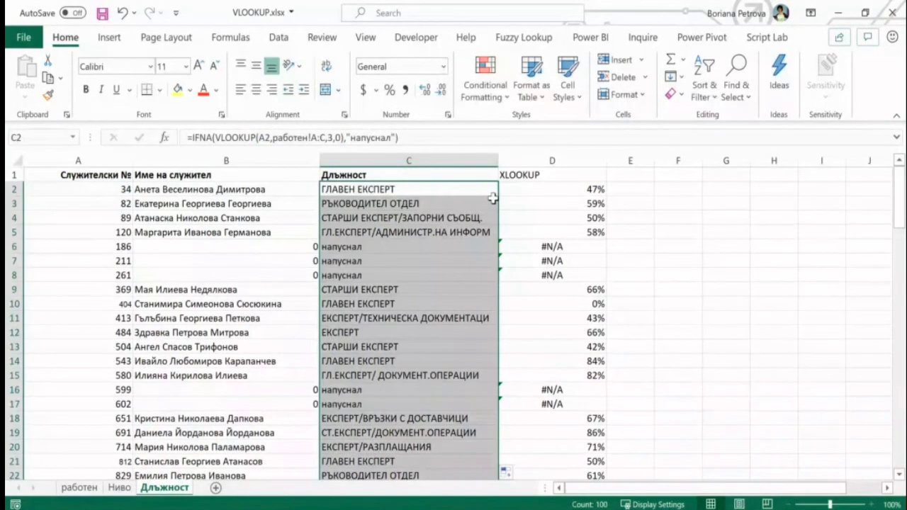
pyautogui.click(284, 191)
pyautogui.press('Right')
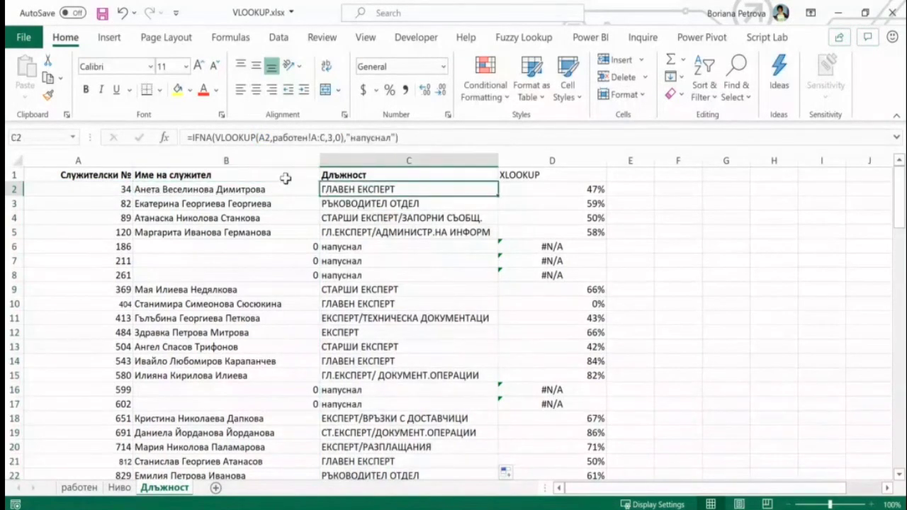
pyautogui.doubleClick(203, 138)
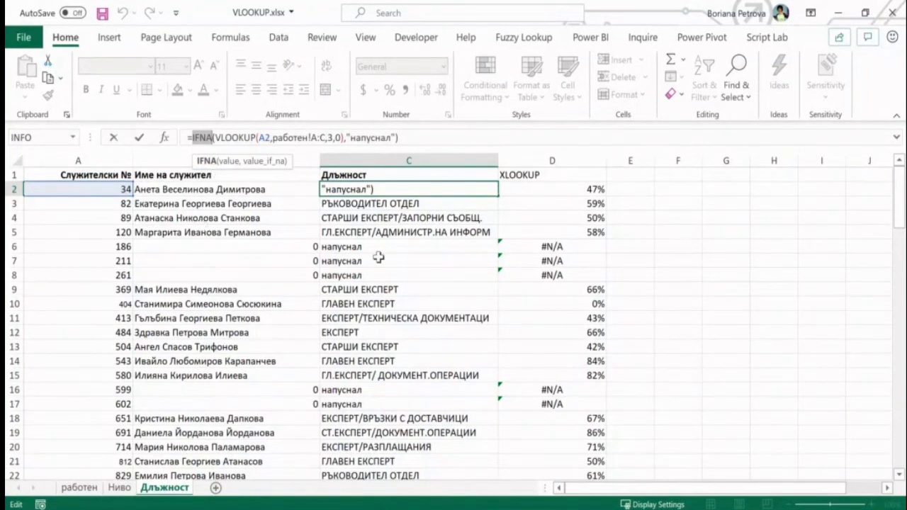
pyautogui.hotkey('ctrl', 'Return')
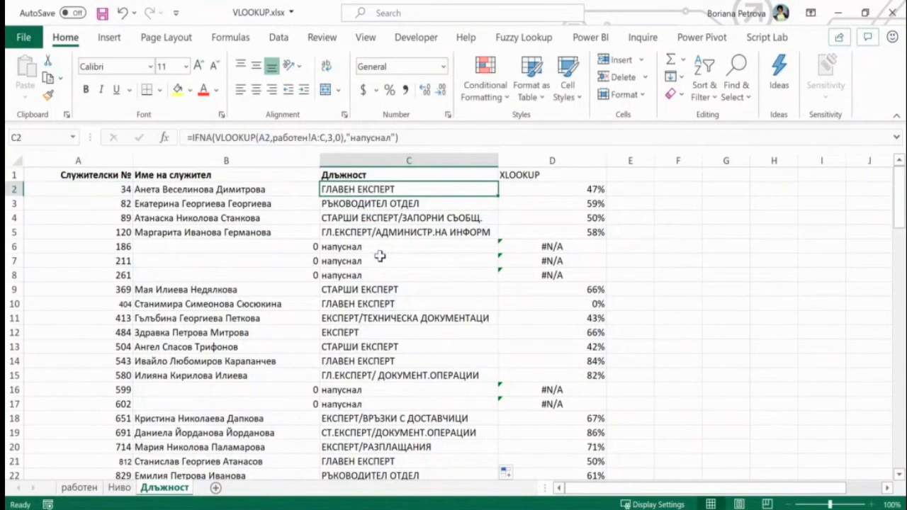
# Step: Set the D2 XLOOKUP's If_not_found value to 0 and fill it down column D
pyautogui.click(527, 189)
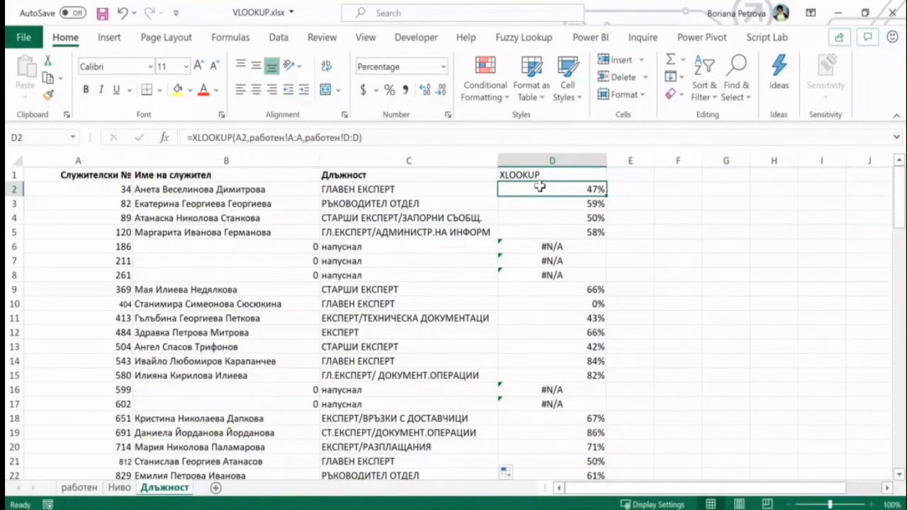
pyautogui.click(166, 137)
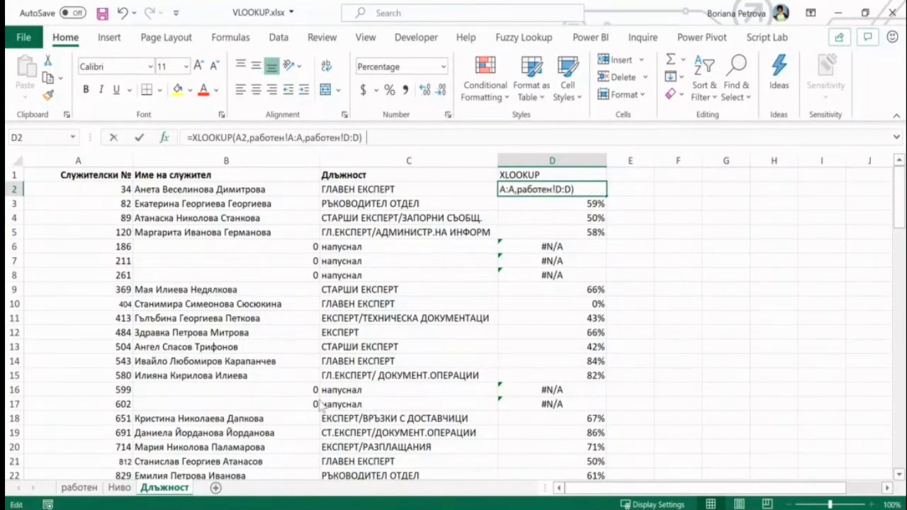
pyautogui.moveTo(280, 51); pyautogui.dragTo(390, 134)
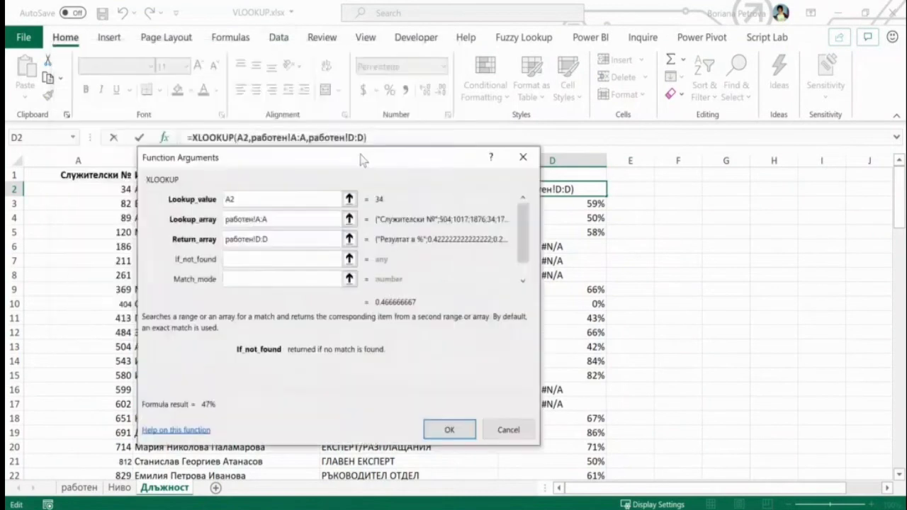
pyautogui.click(263, 238)
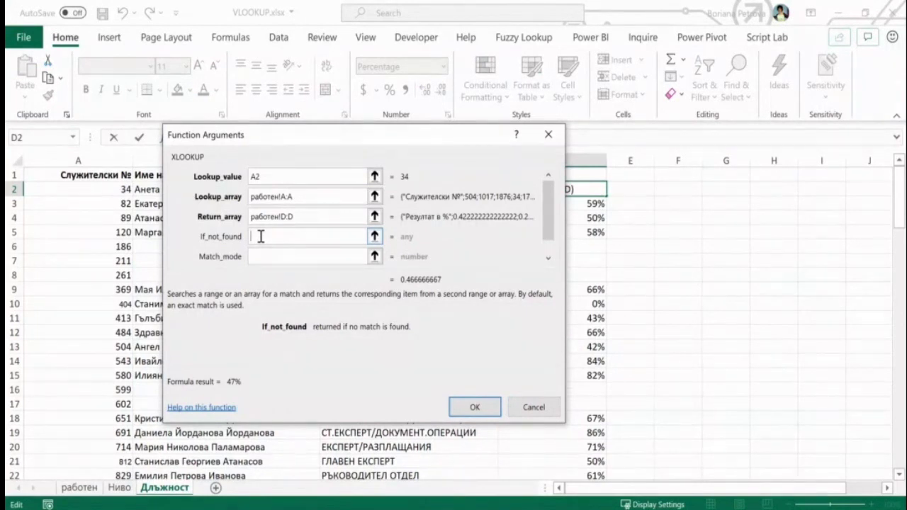
pyautogui.write('0')
pyautogui.click(473, 407)
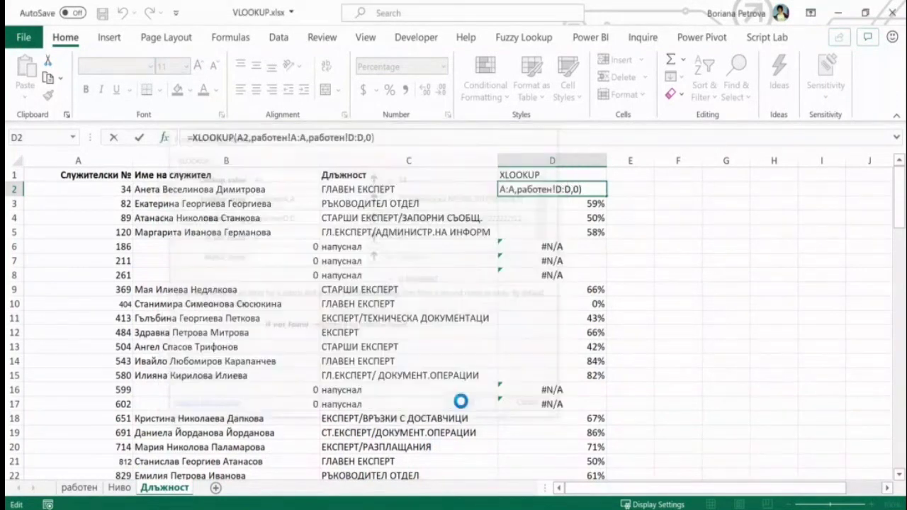
pyautogui.doubleClick(607, 193)
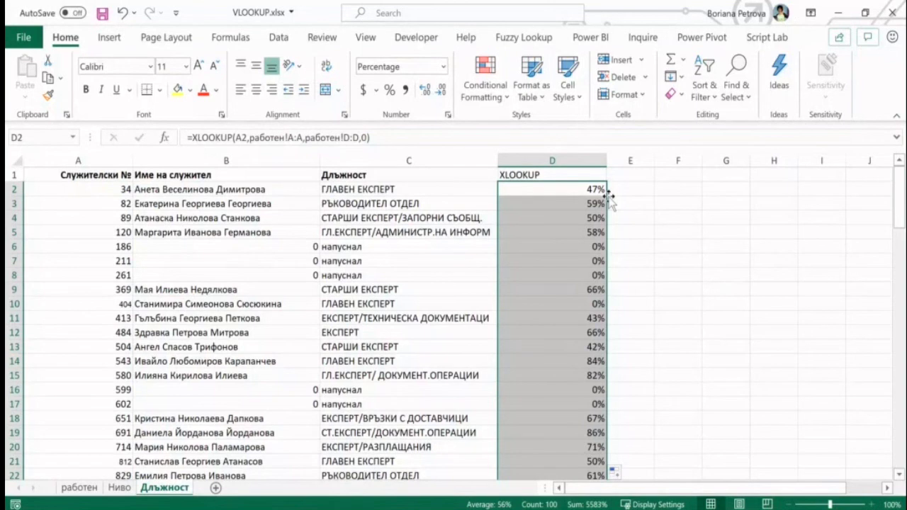
pyautogui.moveTo(63, 175)
pyautogui.mouseDown()
pyautogui.moveTo(405, 174)
pyautogui.moveTo(561, 286)
pyautogui.moveTo(538, 281)
pyautogui.mouseUp()
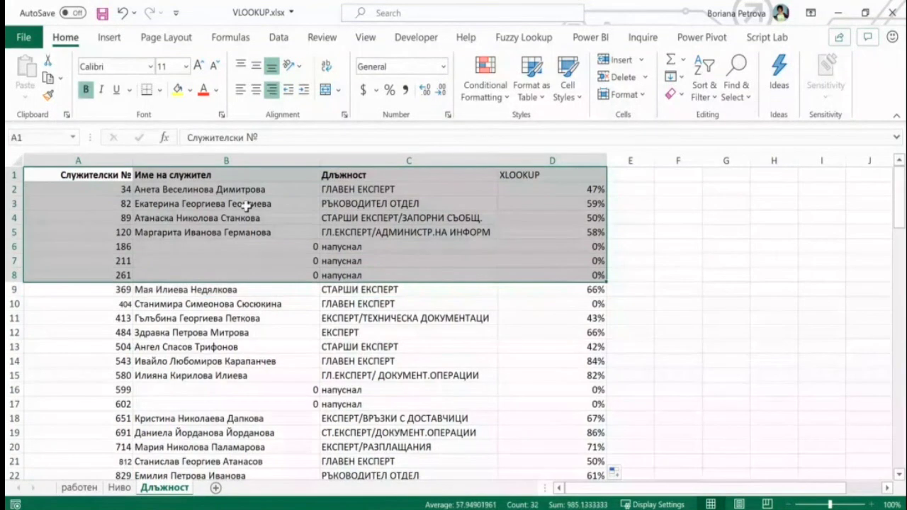
# Step: Compare the Длъжност names with the работен sheet and check the lookup in B18
pyautogui.click(256, 179)
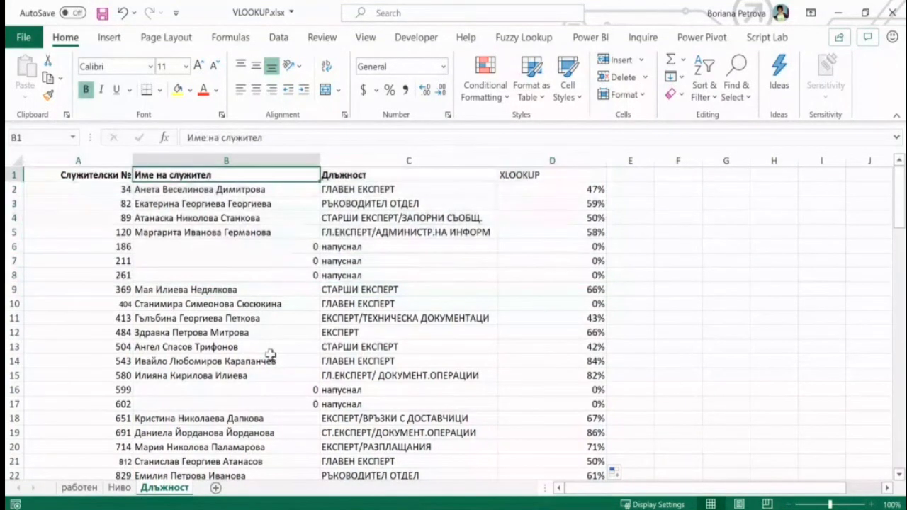
pyautogui.click(540, 178)
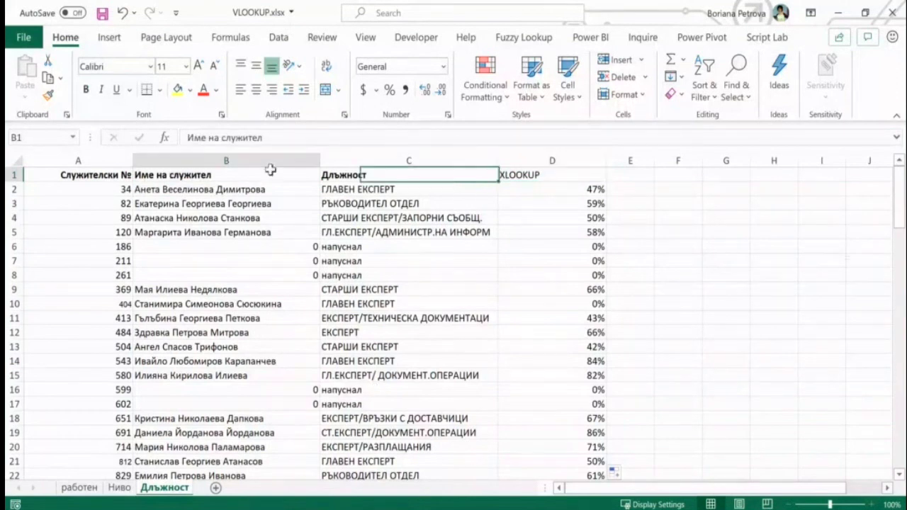
pyautogui.moveTo(169, 174); pyautogui.dragTo(213, 473)
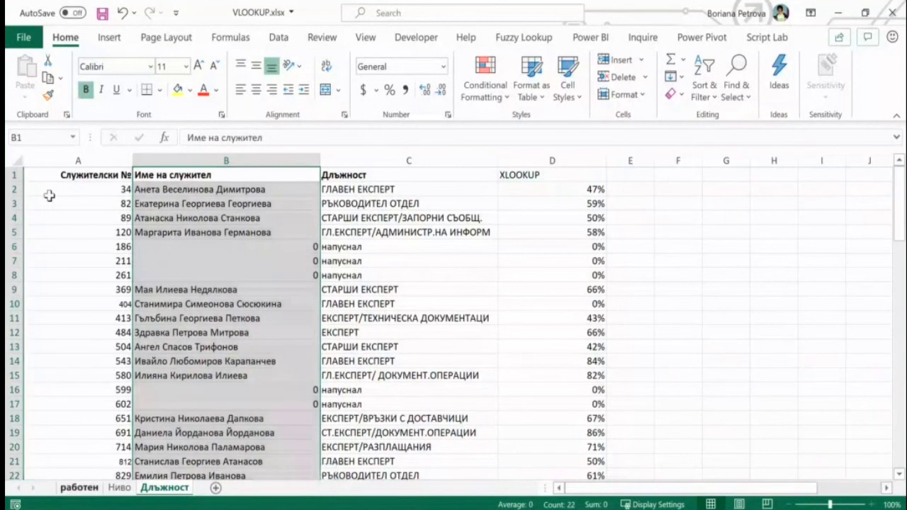
pyautogui.hotkey('ctrl', 'pageup')
pyautogui.hotkey('ctrl', 'pageup')
pyautogui.click(43, 159)
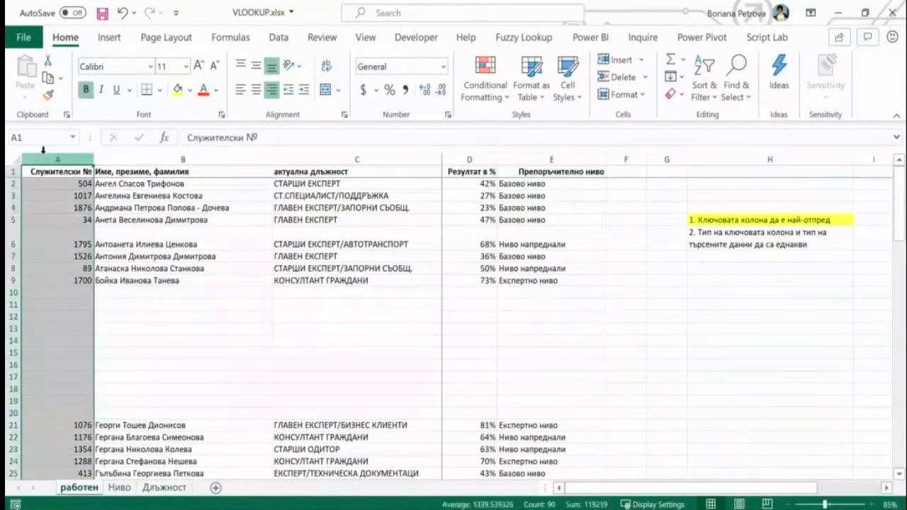
pyautogui.click(159, 489)
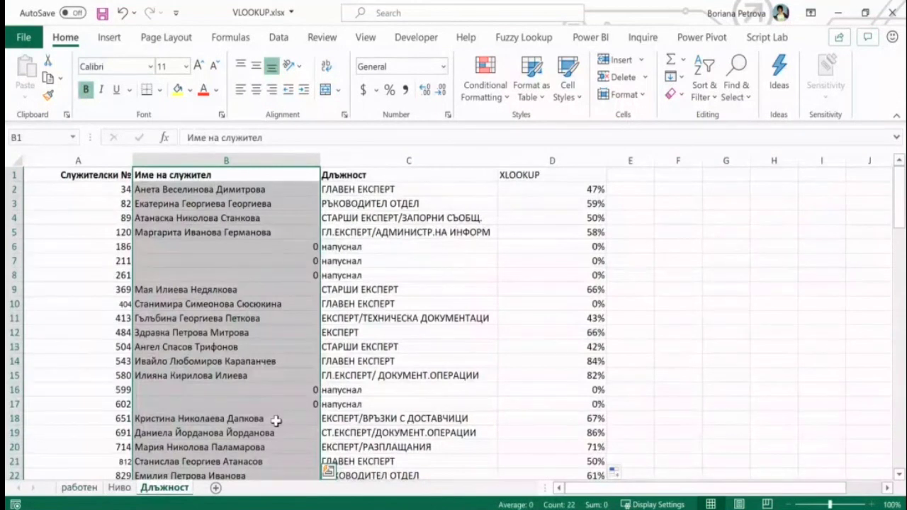
pyautogui.click(275, 421)
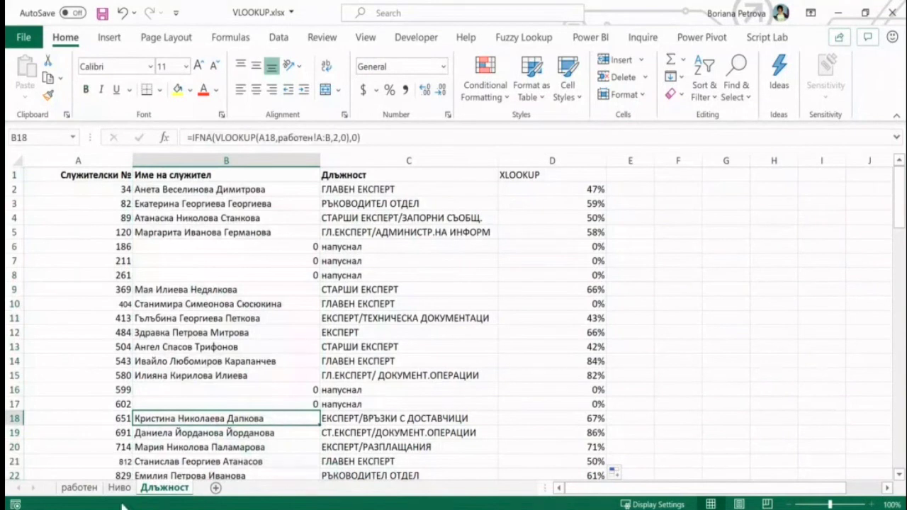
# Step: Copy the employee numbers and names in A1:B9 on the работен sheet
pyautogui.click(87, 494)
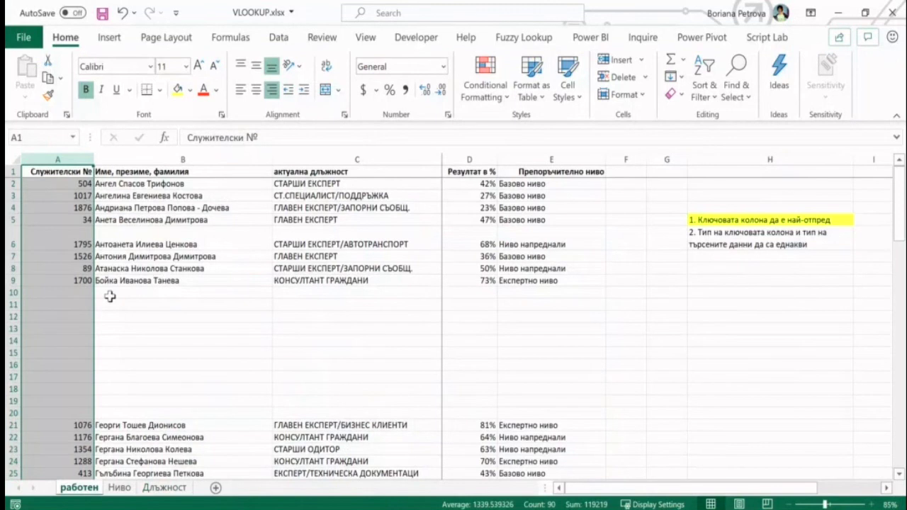
pyautogui.moveTo(67, 173)
pyautogui.mouseDown()
pyautogui.moveTo(175, 241)
pyautogui.moveTo(177, 280)
pyautogui.mouseUp()
pyautogui.hotkey('ctrl', 'c')
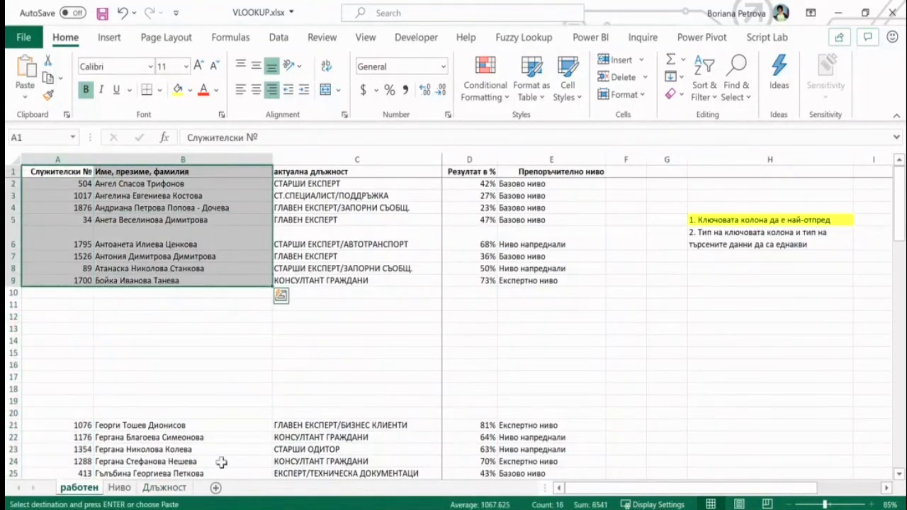
# Step: Paste the copied data transposed into A1 of a new sheet
pyautogui.click(215, 488)
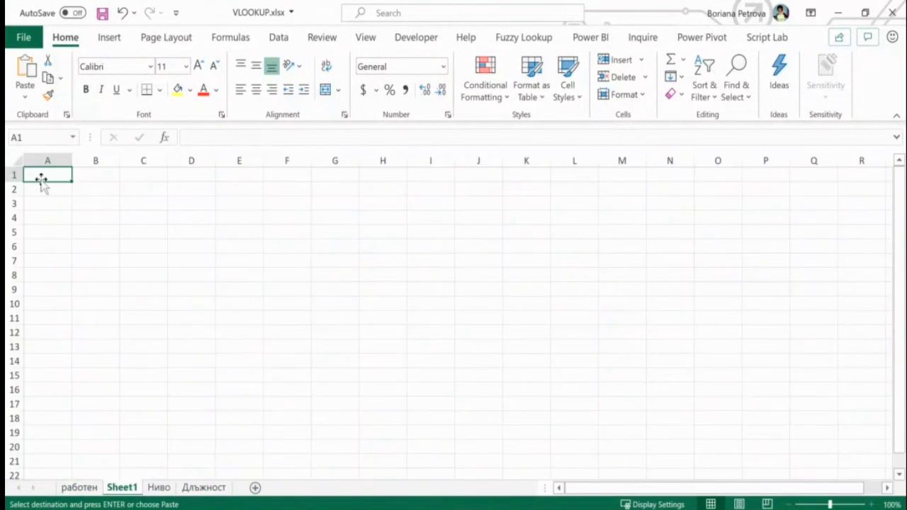
pyautogui.rightClick(41, 179)
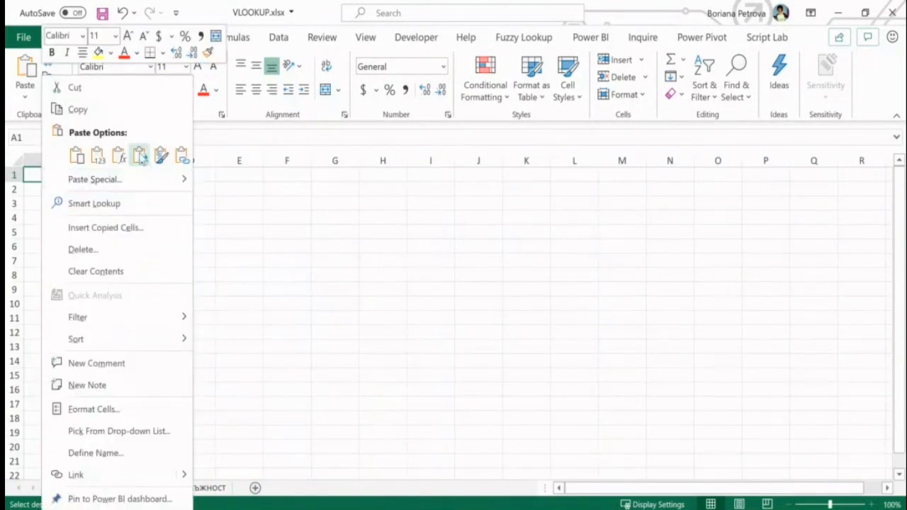
pyautogui.click(140, 156)
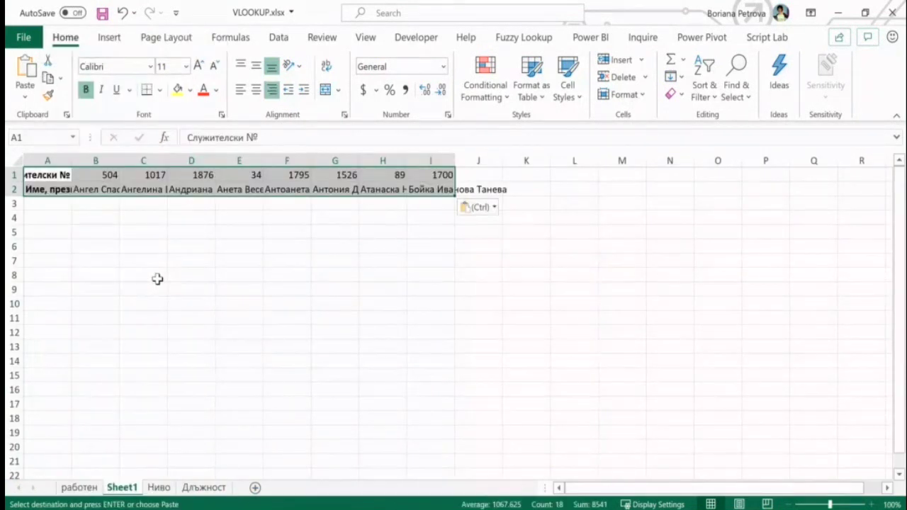
# Step: AutoFit all columns on the new sheet to the transposed numbers and names
pyautogui.moveTo(14, 175); pyautogui.dragTo(14, 189)
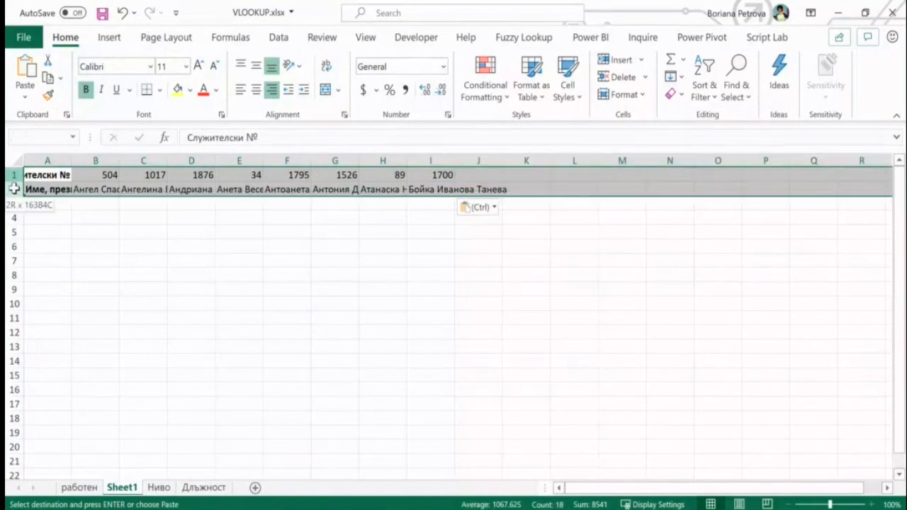
pyautogui.click(16, 161)
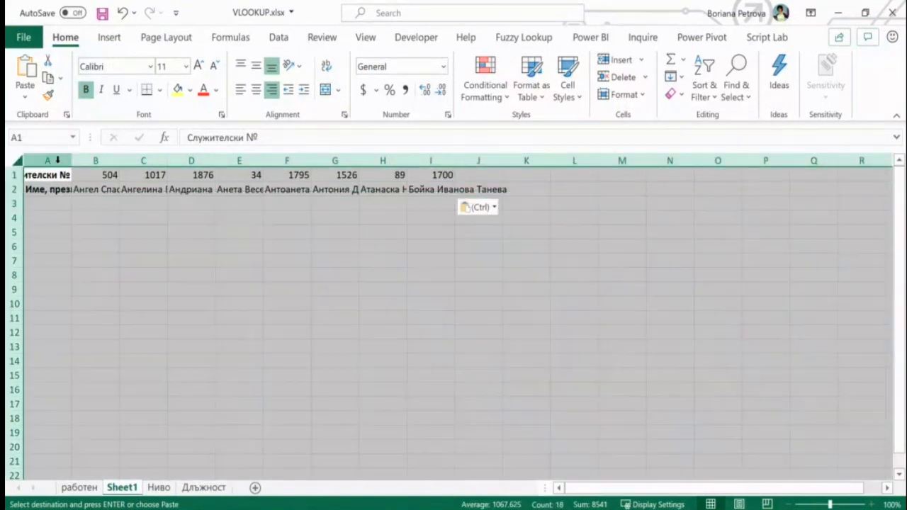
pyautogui.doubleClick(72, 160)
pyautogui.click(113, 248)
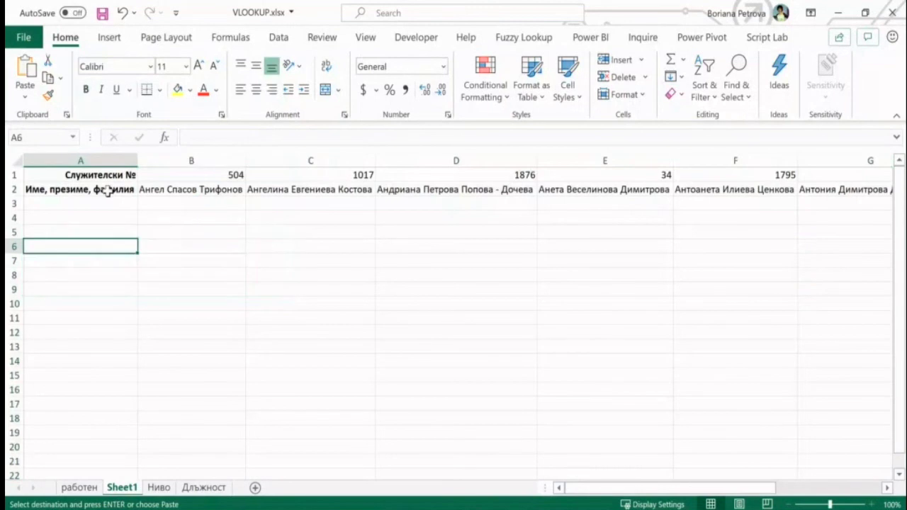
pyautogui.moveTo(85, 160); pyautogui.dragTo(642, 140)
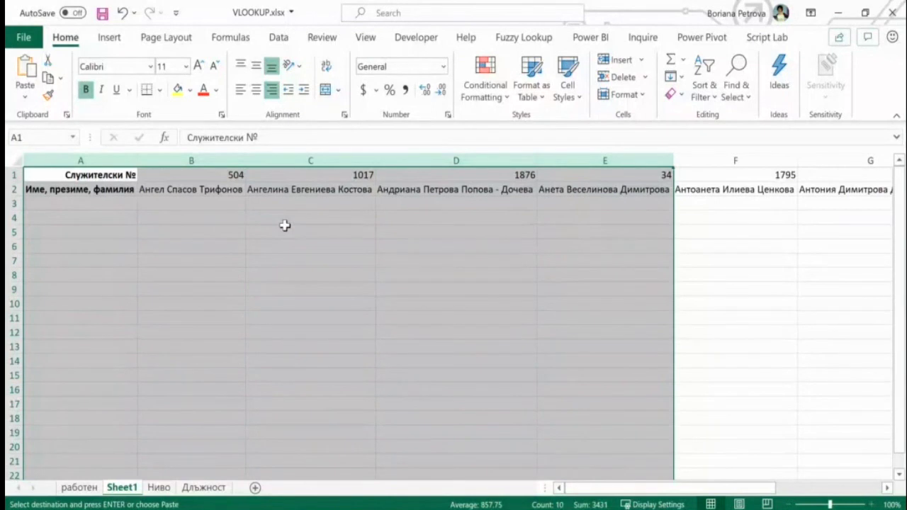
pyautogui.click(14, 175)
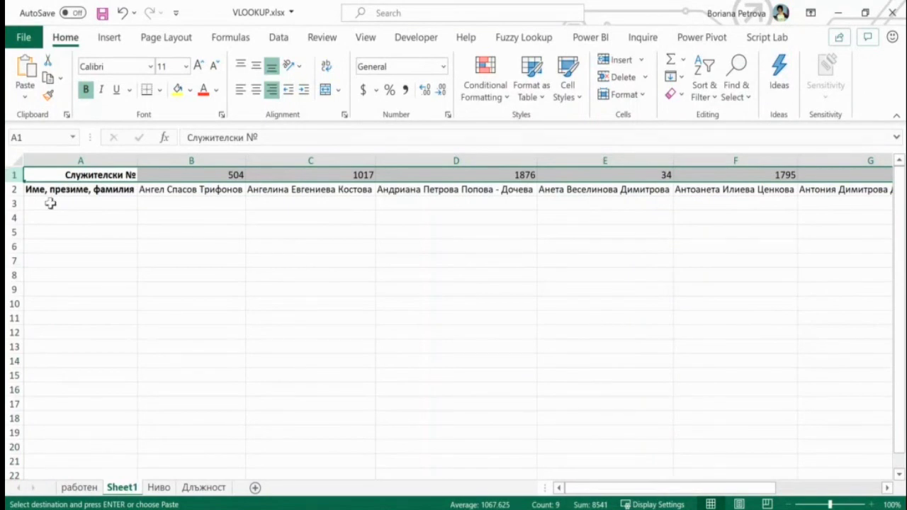
# Step: Check B5 on Длъжност, then delete the temporary Sheet1 and return to работен
pyautogui.click(209, 492)
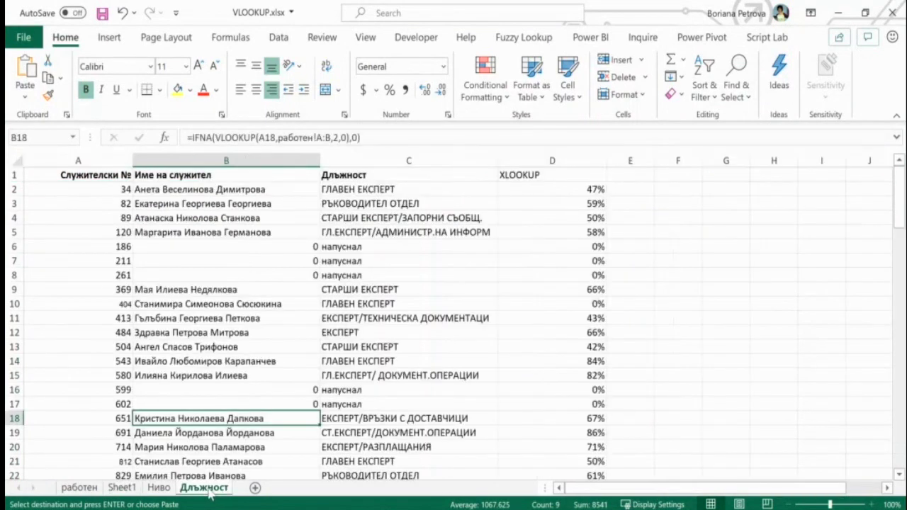
pyautogui.click(243, 233)
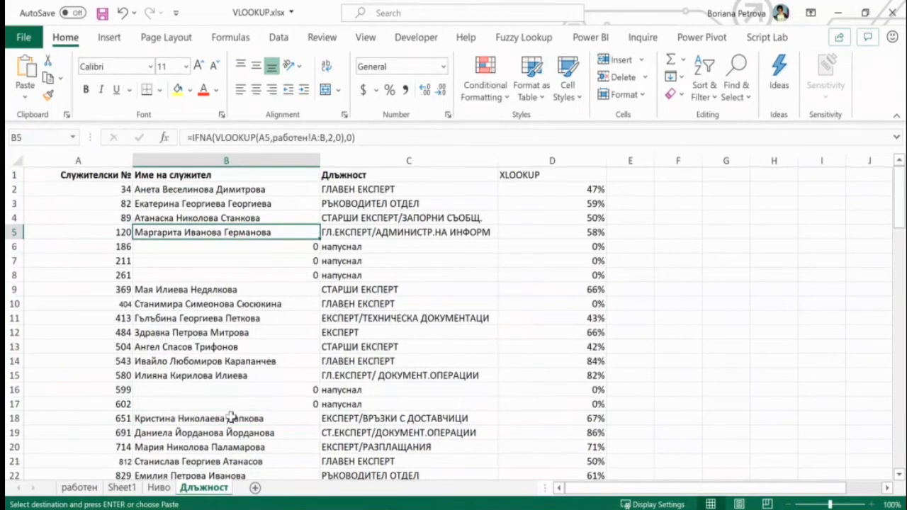
pyautogui.rightClick(122, 489)
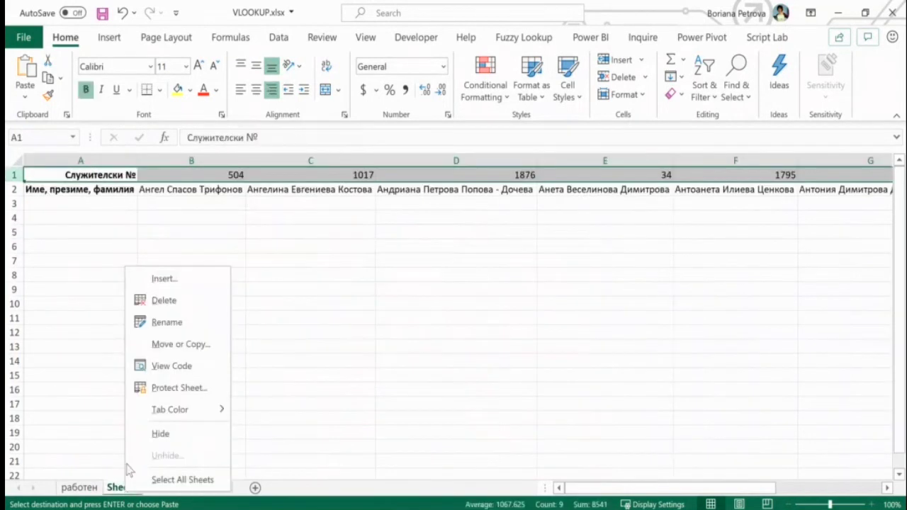
pyautogui.click(170, 300)
pyautogui.click(433, 305)
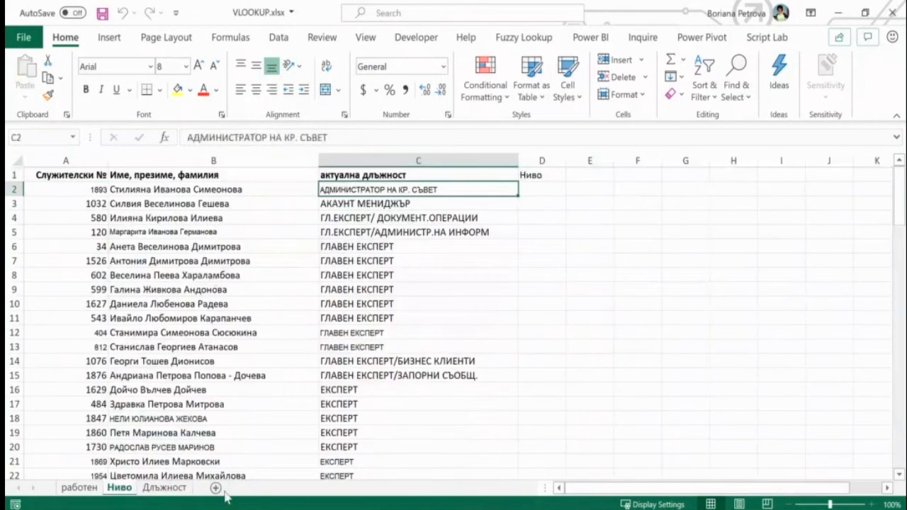
pyautogui.click(79, 488)
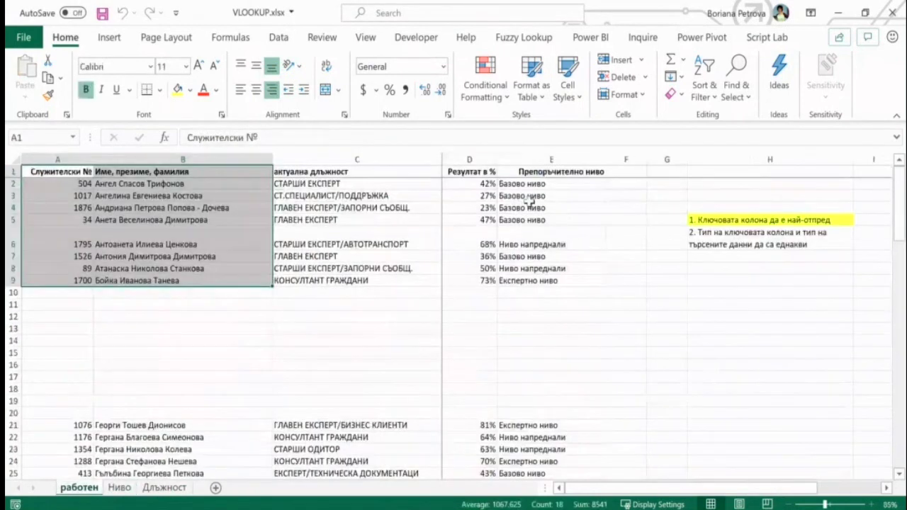
# Step: Delete blank rows 10–20 on работен and review the nested IF formulas in column E
pyautogui.click(530, 199)
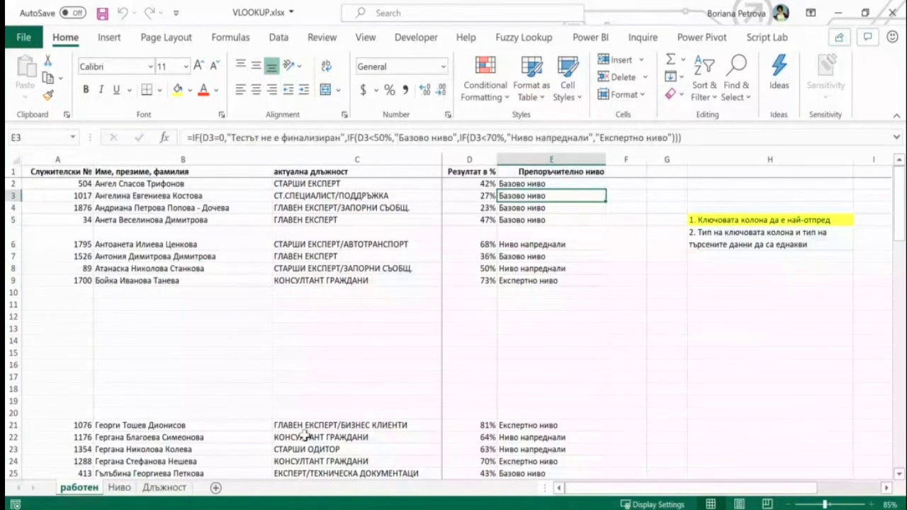
pyautogui.moveTo(13, 292); pyautogui.dragTo(13, 413)
pyautogui.rightClick(292, 339)
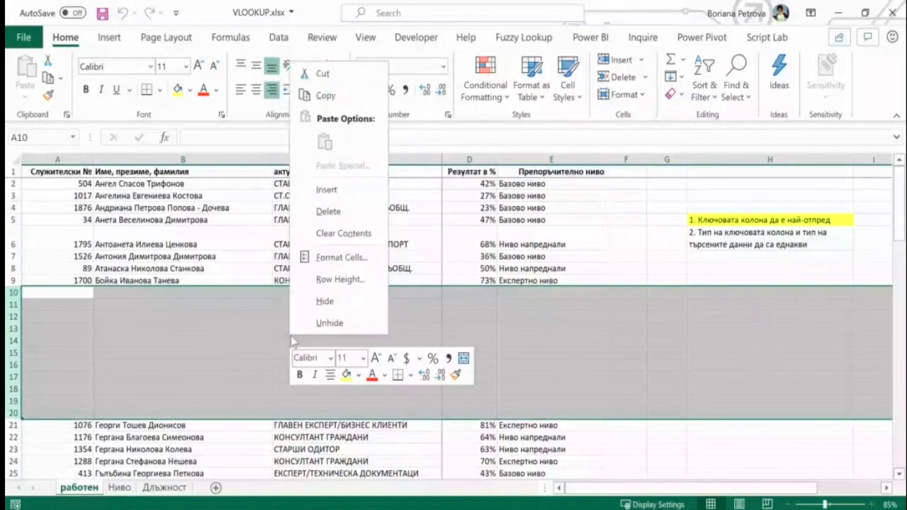
pyautogui.click(346, 211)
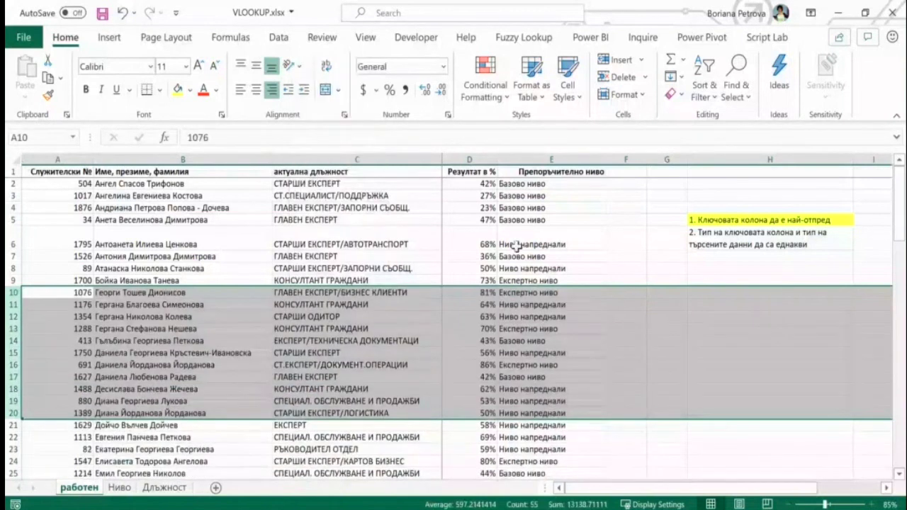
pyautogui.click(550, 245)
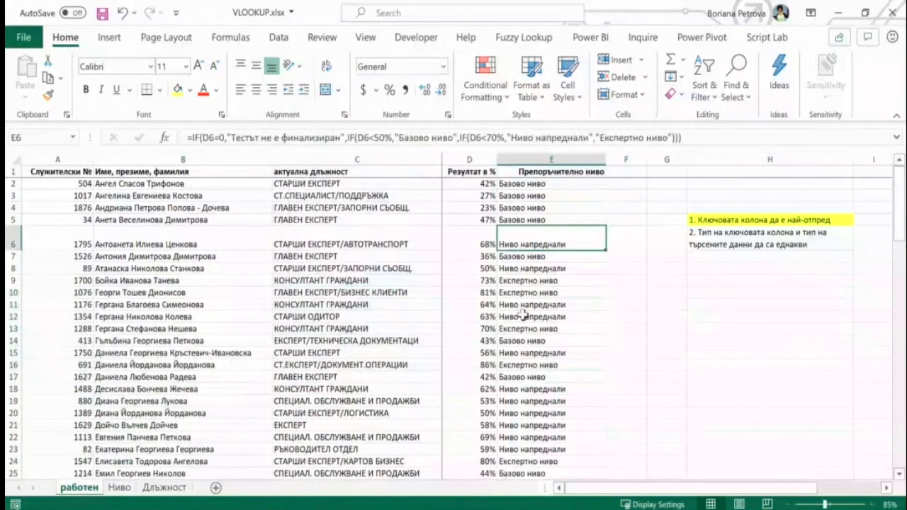
pyautogui.hotkey('ctrl', 'Up')
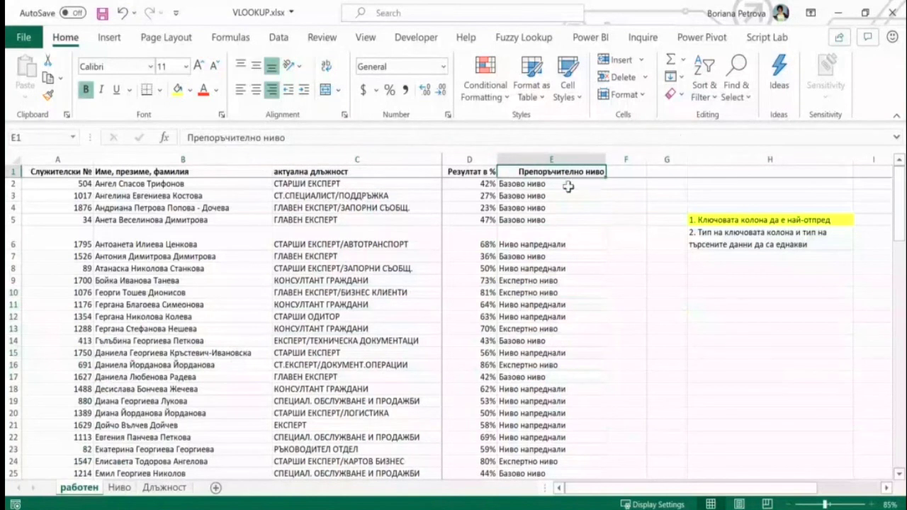
pyautogui.click(567, 183)
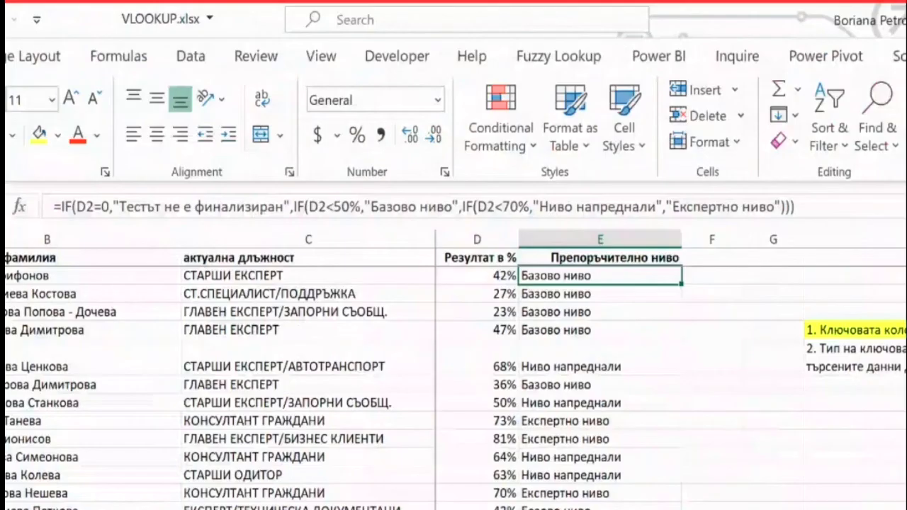
pyautogui.moveTo(54, 219); pyautogui.dragTo(77, 220)
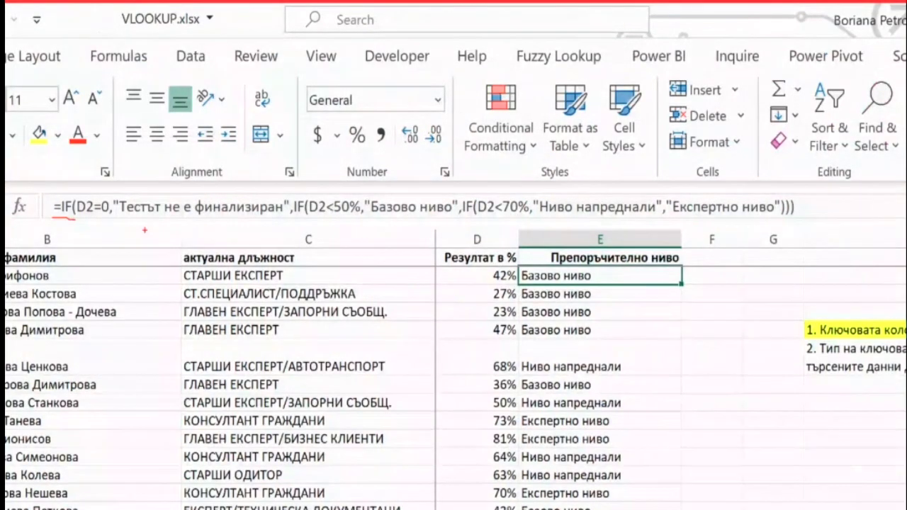
pyautogui.moveTo(282, 219); pyautogui.dragTo(333, 221)
pyautogui.moveTo(451, 221); pyautogui.dragTo(483, 221)
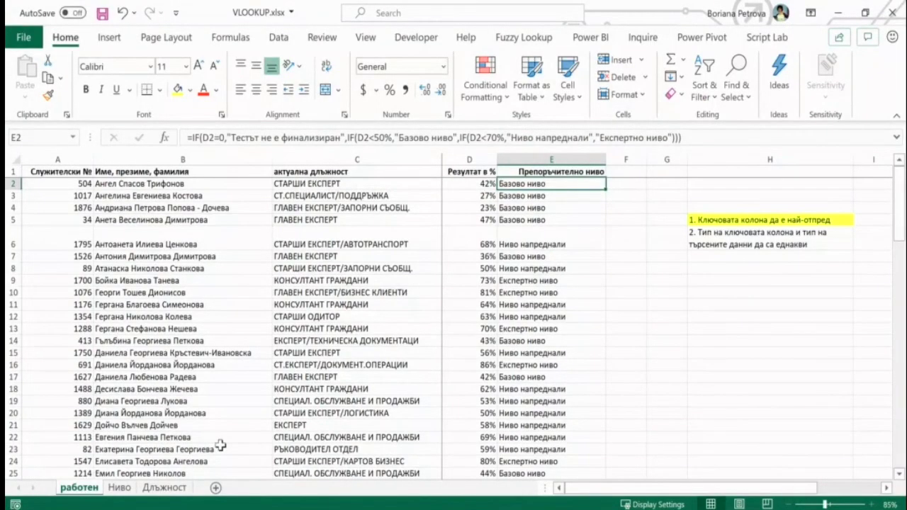
# Step: Review the VLOOKUP arguments of B2 on Длъжност in Function Arguments without changing them
pyautogui.hotkey('ctrl', 'pagedown')
pyautogui.hotkey('ctrl', 'pagedown')
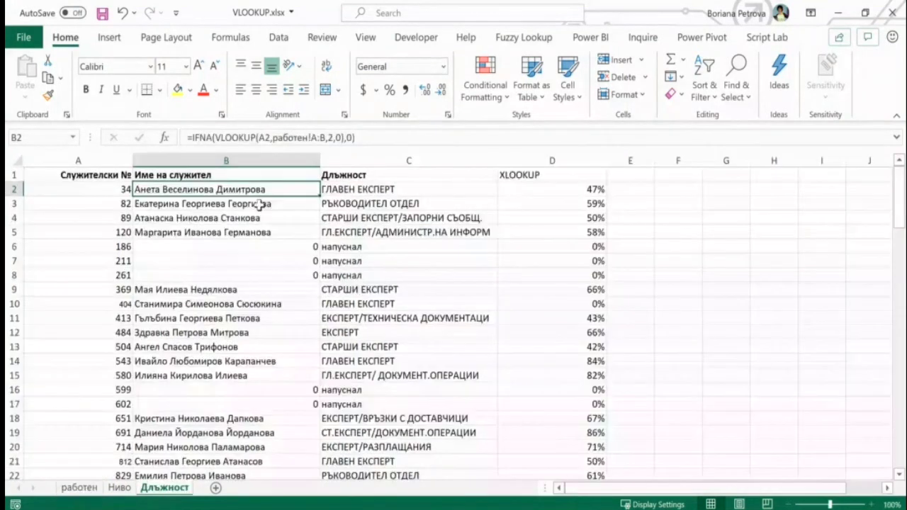
pyautogui.click(232, 137)
pyautogui.click(164, 137)
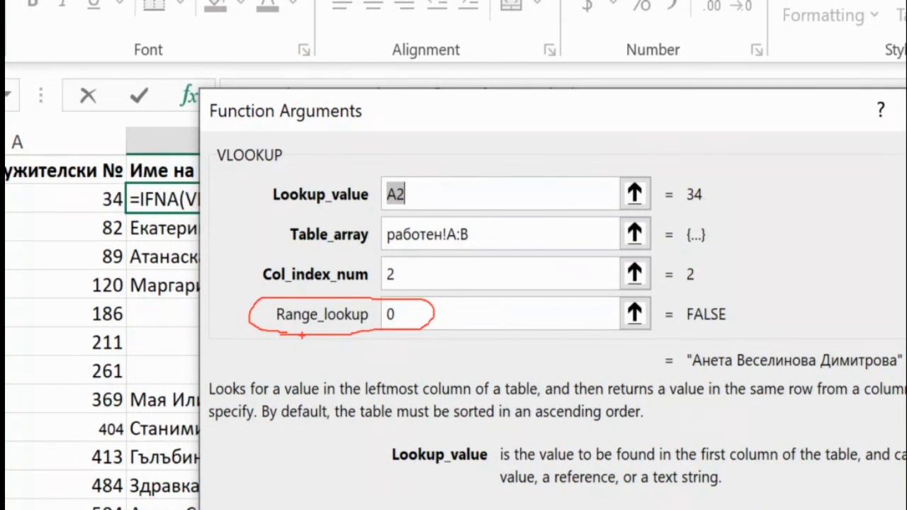
pyautogui.moveTo(678, 205)
pyautogui.mouseDown()
pyautogui.moveTo(703, 207)
pyautogui.moveTo(692, 211)
pyautogui.mouseUp()
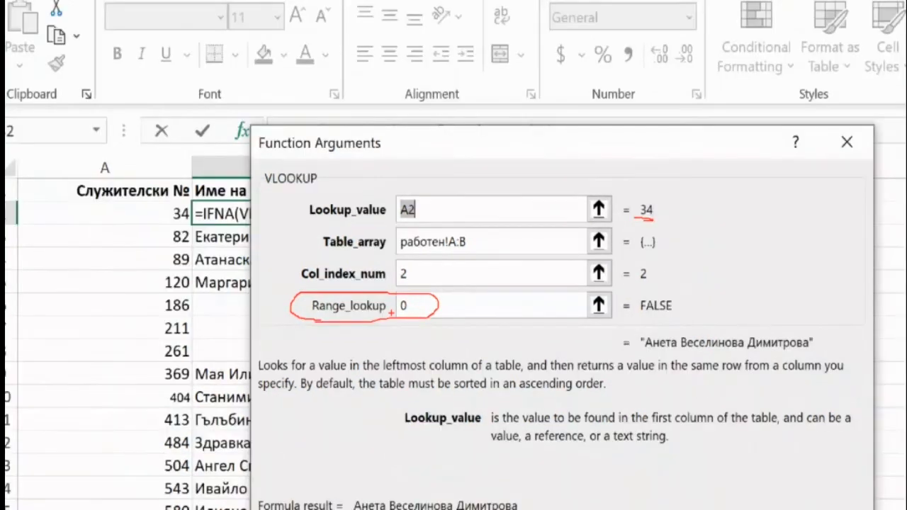
pyautogui.press('Return')
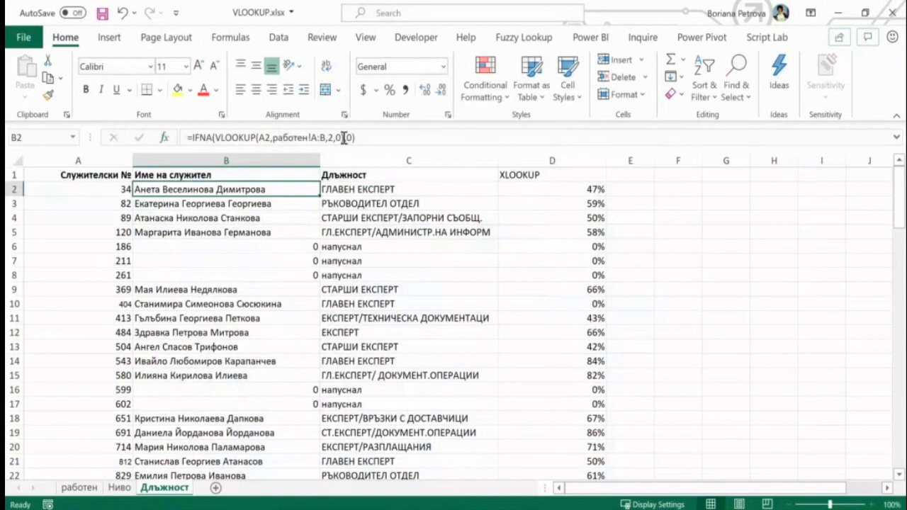
# Step: Retype the match-type ending so B2 reads =IFNA(VLOOKUP(A2,работен!A:B,2,0),0) with exact match
pyautogui.moveTo(344, 138); pyautogui.dragTo(356, 138)
pyautogui.press('BackSpace')
pyautogui.press('BackSpace')
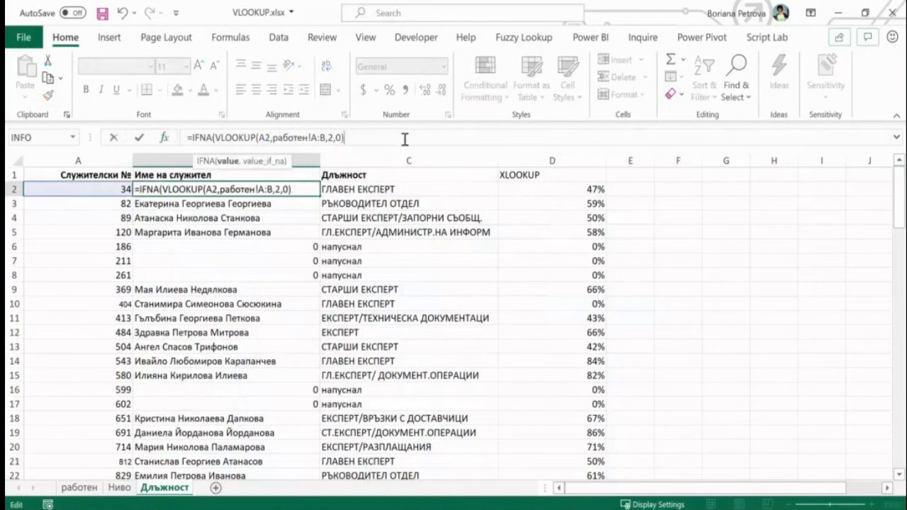
pyautogui.press('BackSpace')
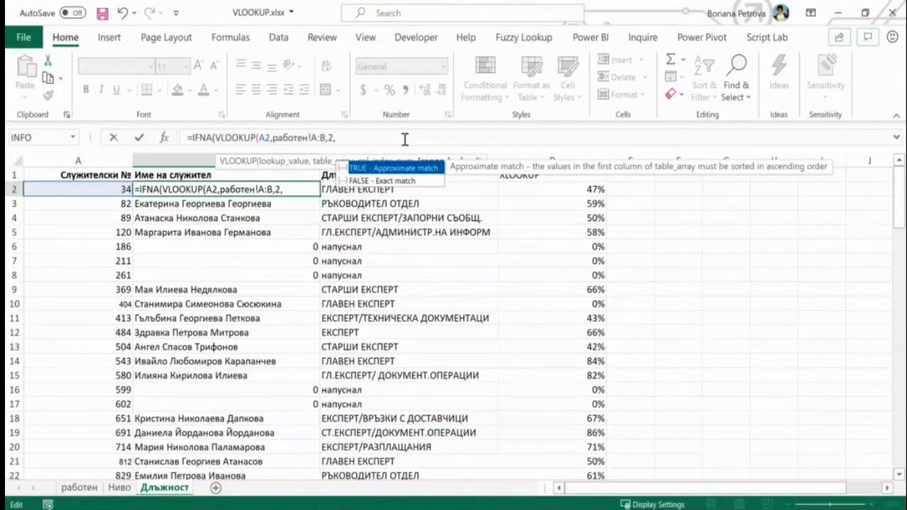
pyautogui.write('0),0)')
pyautogui.hotkey('ctrl', 'Return')
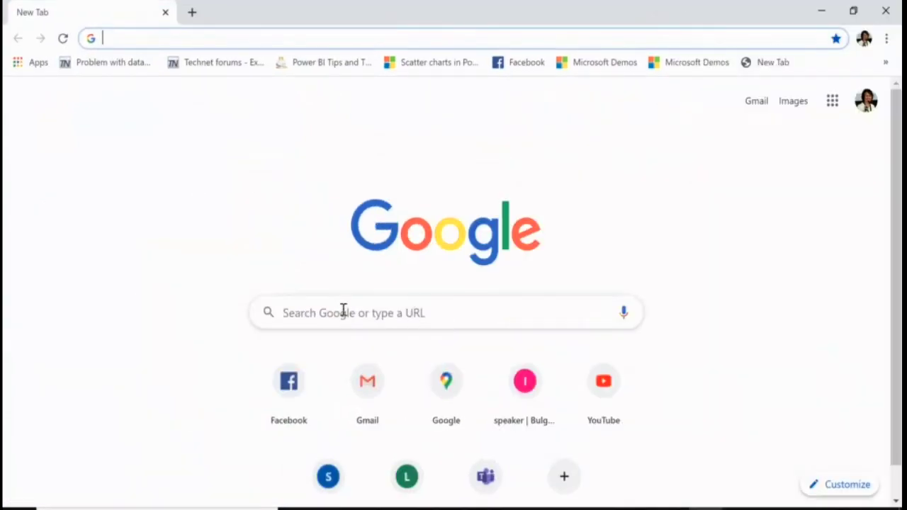
# Step: Go to itraining.bg, search the site for vlookup, and open 'VLOOKUP vs IF в Excel'
pyautogui.write('itraining.bg')
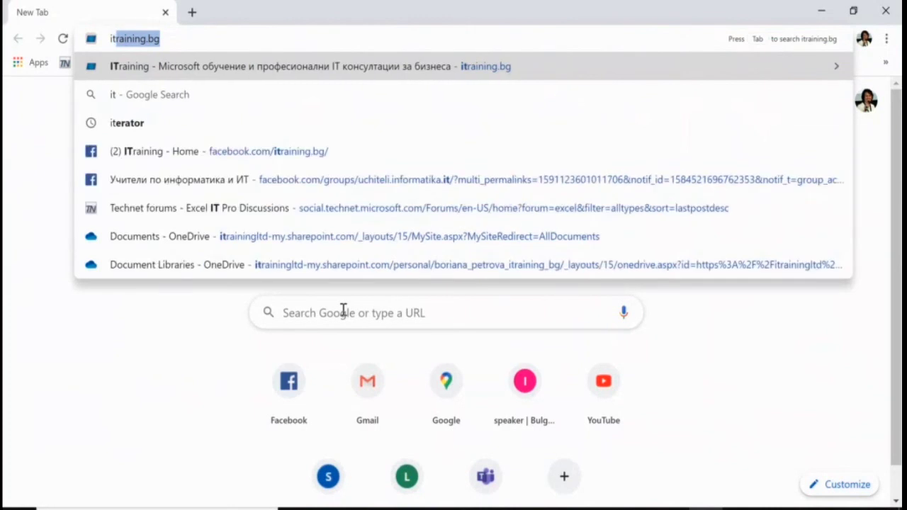
pyautogui.press('Return')
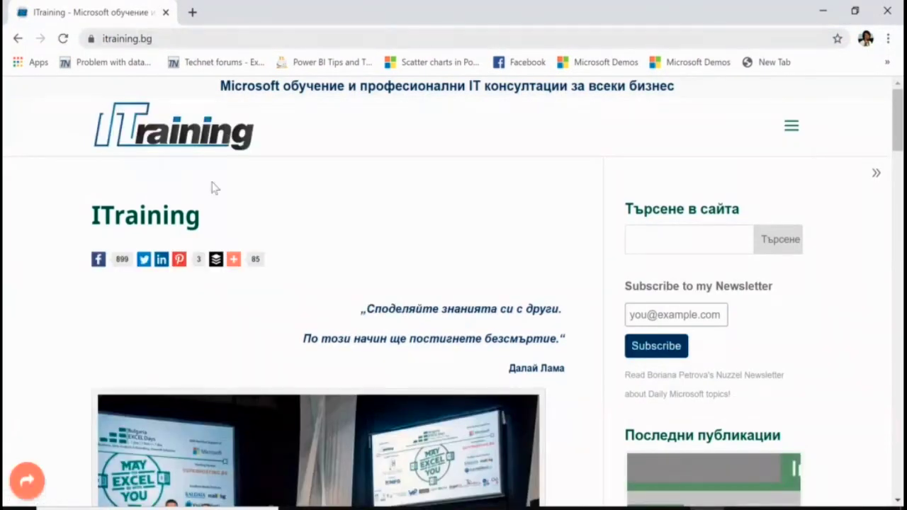
pyautogui.click(709, 243)
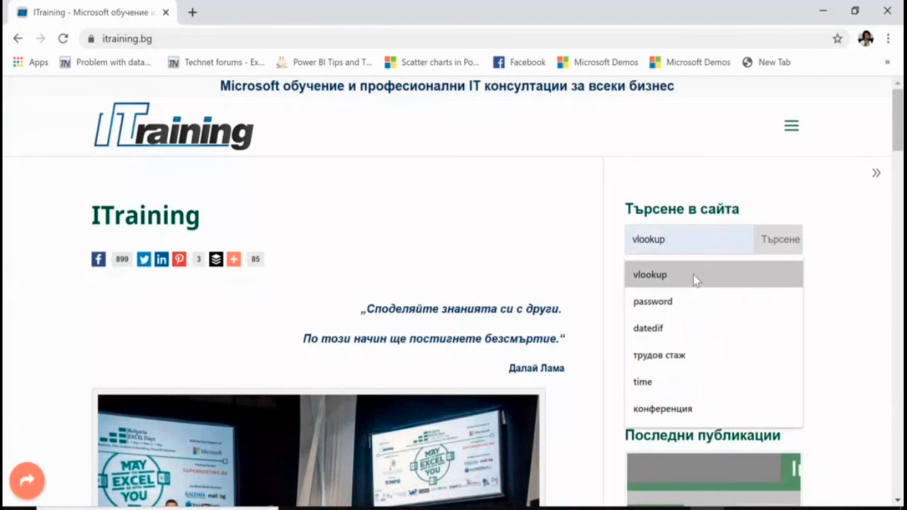
pyautogui.click(693, 274)
pyautogui.click(774, 241)
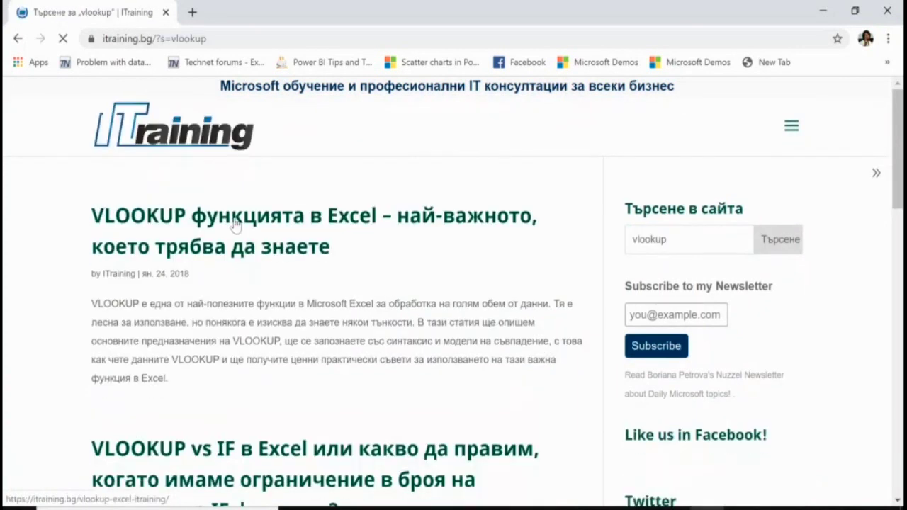
pyautogui.scroll(-3, 138, 306)
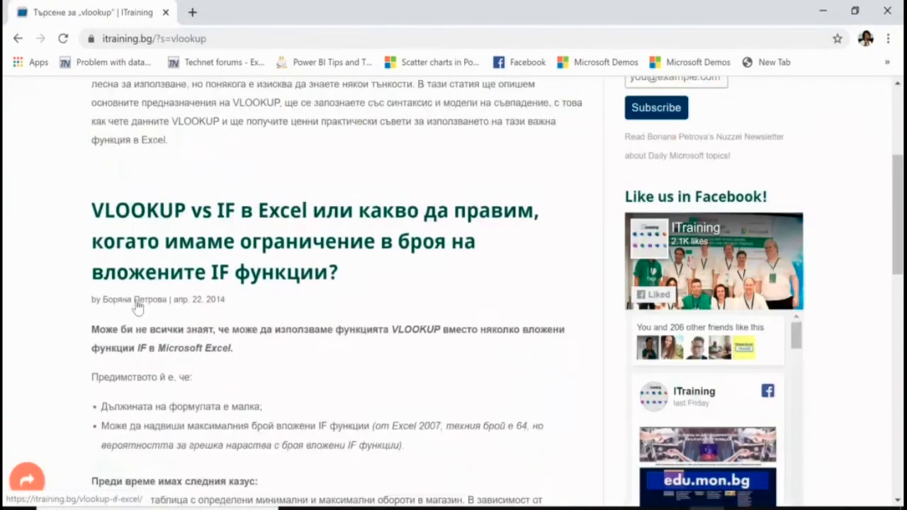
pyautogui.click(263, 216)
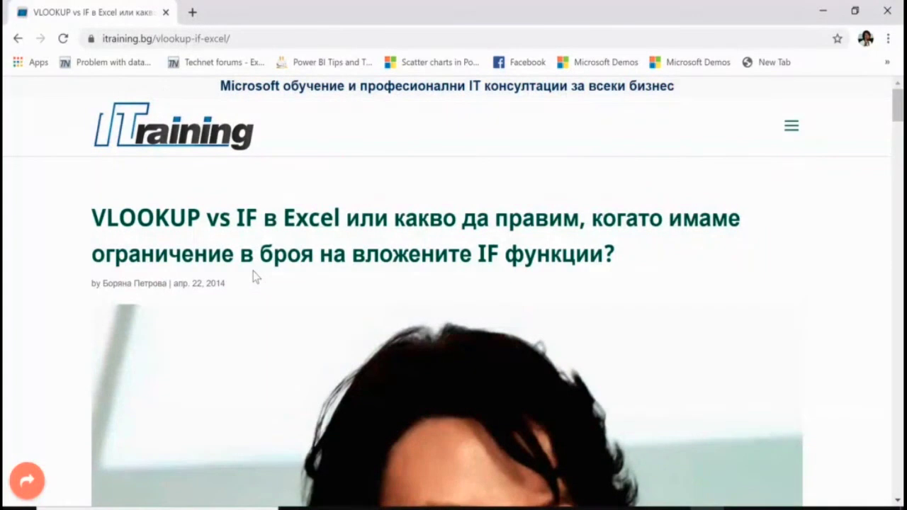
pyautogui.scroll(-10, 574, 348)
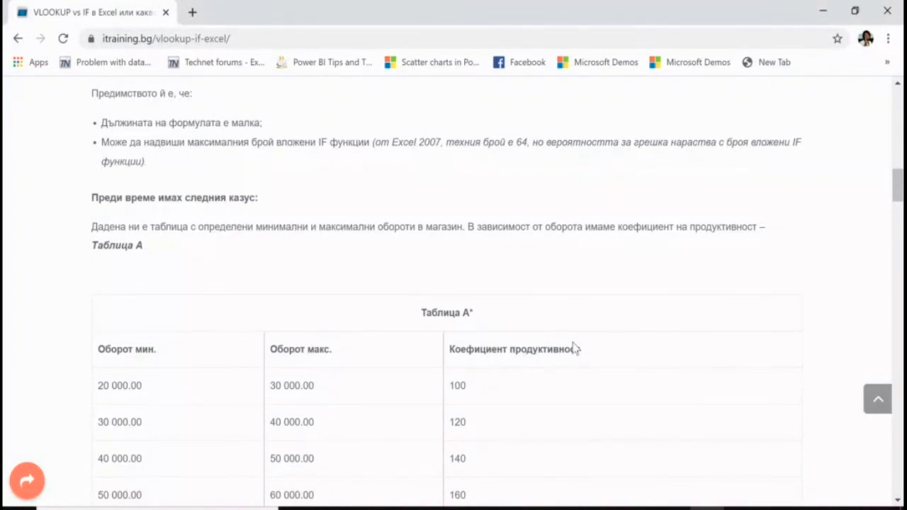
pyautogui.scroll(-3, 441, 195)
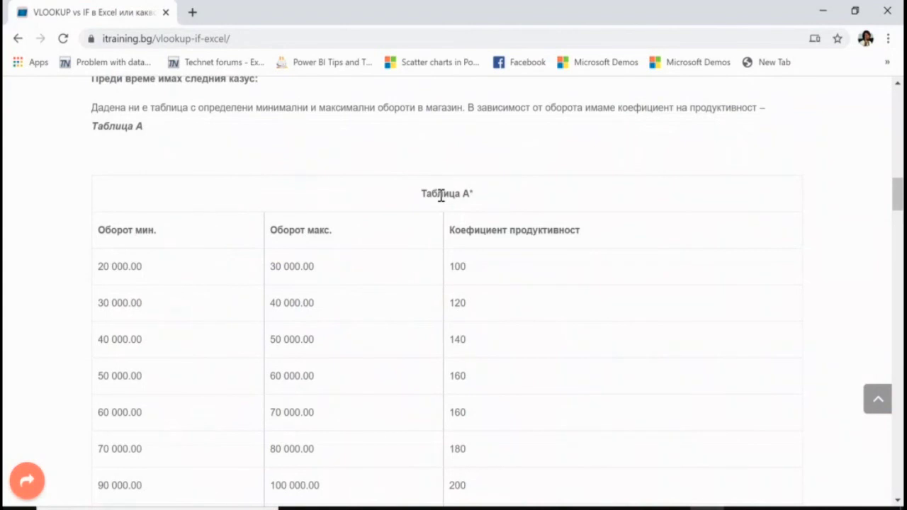
pyautogui.moveTo(417, 196)
pyautogui.mouseDown()
pyautogui.moveTo(567, 341)
pyautogui.moveTo(565, 417)
pyautogui.moveTo(558, 402)
pyautogui.mouseUp()
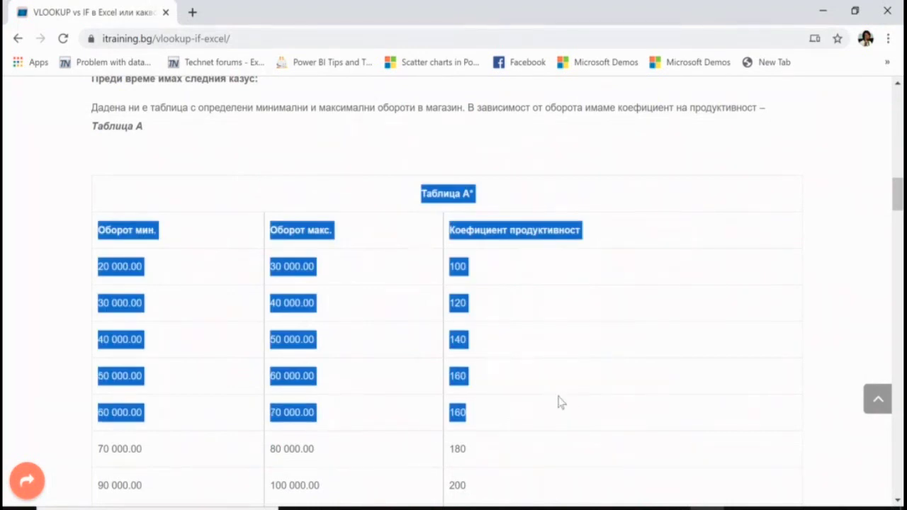
pyautogui.scroll(-2, 558, 402)
pyautogui.click(513, 119)
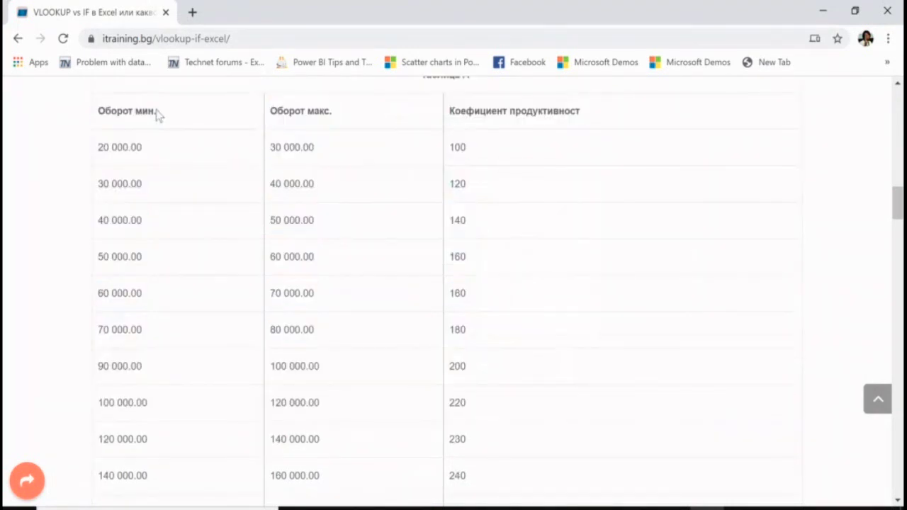
pyautogui.moveTo(108, 146); pyautogui.dragTo(112, 313)
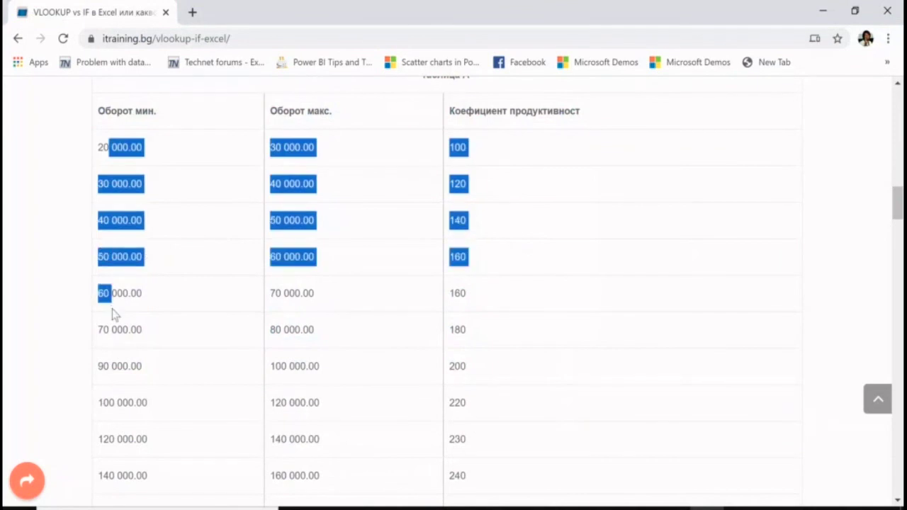
pyautogui.click(131, 289)
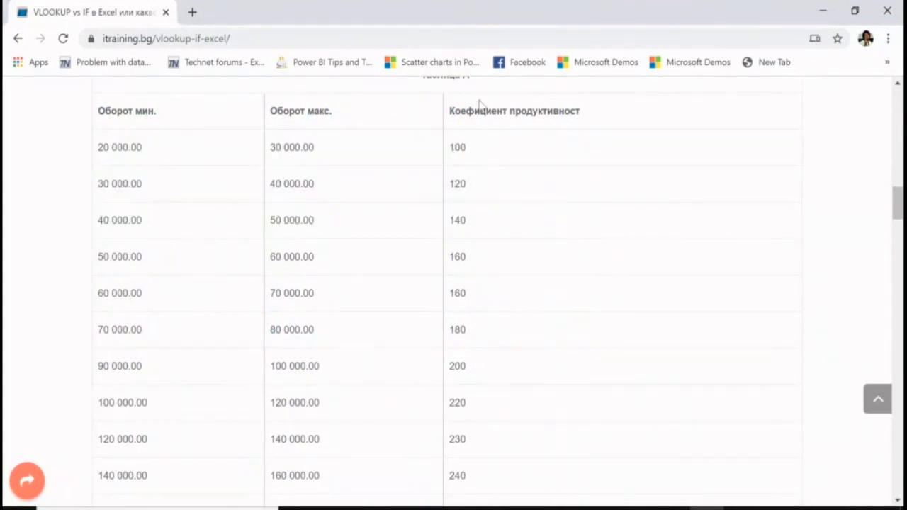
pyautogui.moveTo(467, 112); pyautogui.dragTo(578, 111)
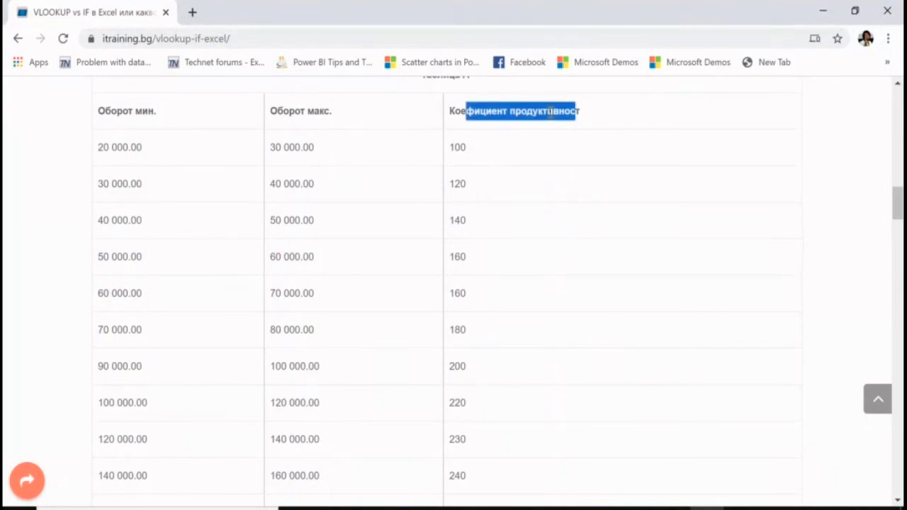
pyautogui.click(550, 111)
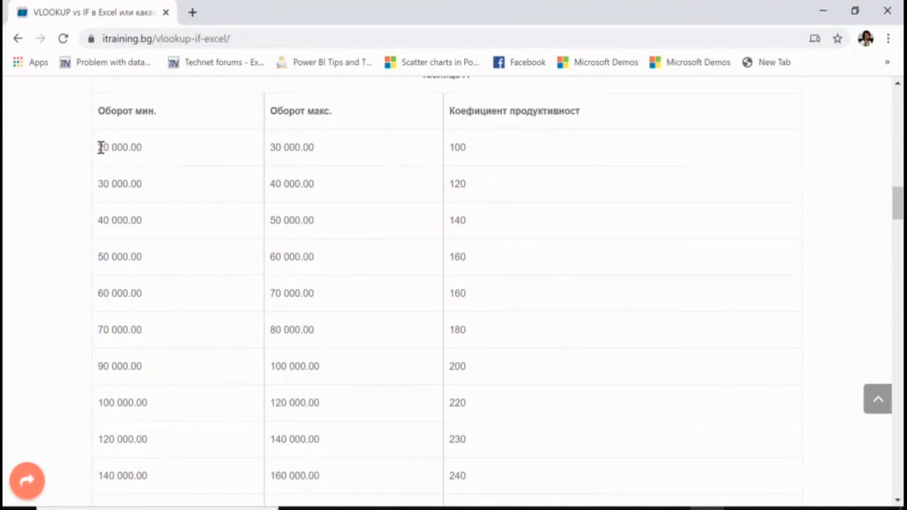
pyautogui.moveTo(101, 147); pyautogui.dragTo(500, 150)
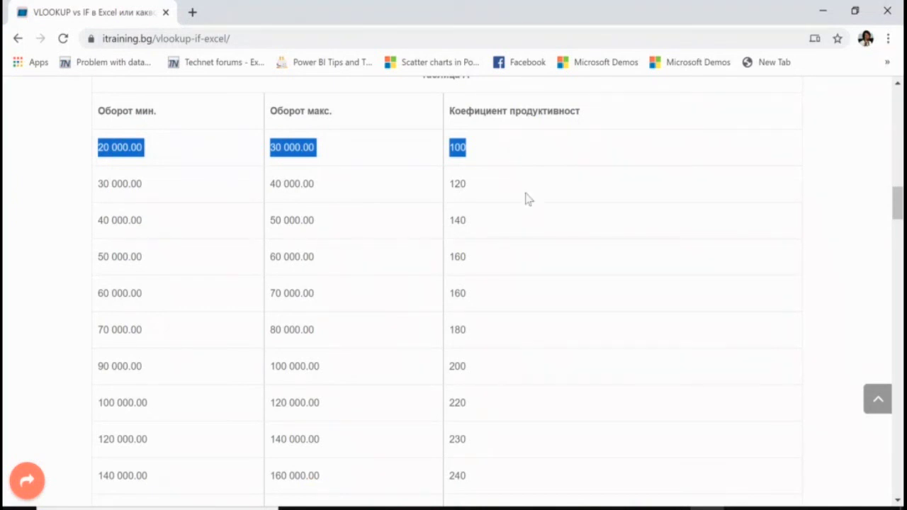
# Step: In Таблица Б, highlight store 1's 45 600.00 turnover against the 40 000.00–50 000.00 range with coefficient 140
pyautogui.scroll(-3, 524, 212)
pyautogui.scroll(-2, 518, 283)
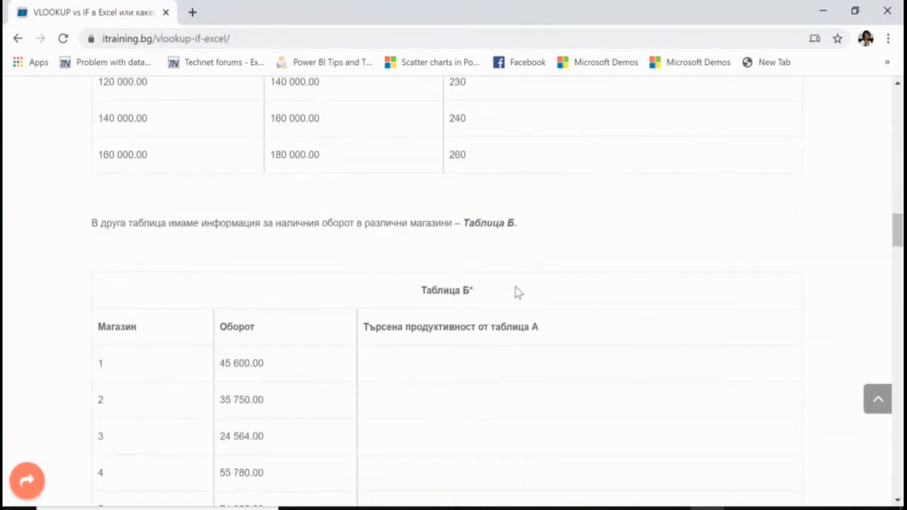
pyautogui.scroll(-2, 517, 292)
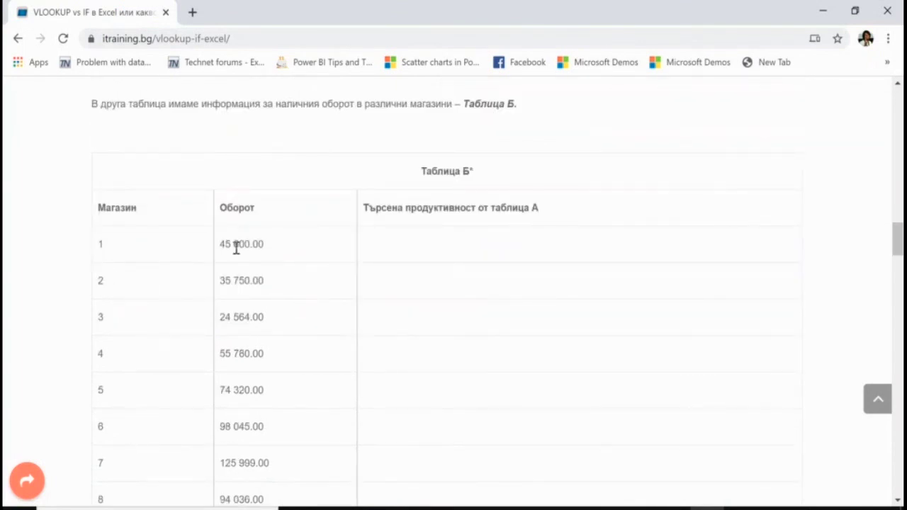
pyautogui.moveTo(220, 245); pyautogui.dragTo(270, 248)
pyautogui.scroll(3, 271, 247)
pyautogui.scroll(5, 271, 247)
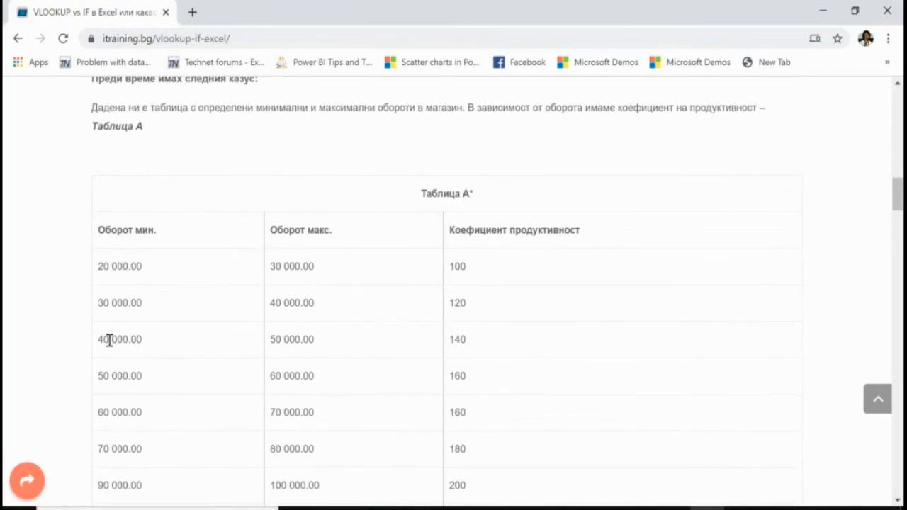
pyautogui.moveTo(104, 339); pyautogui.dragTo(515, 352)
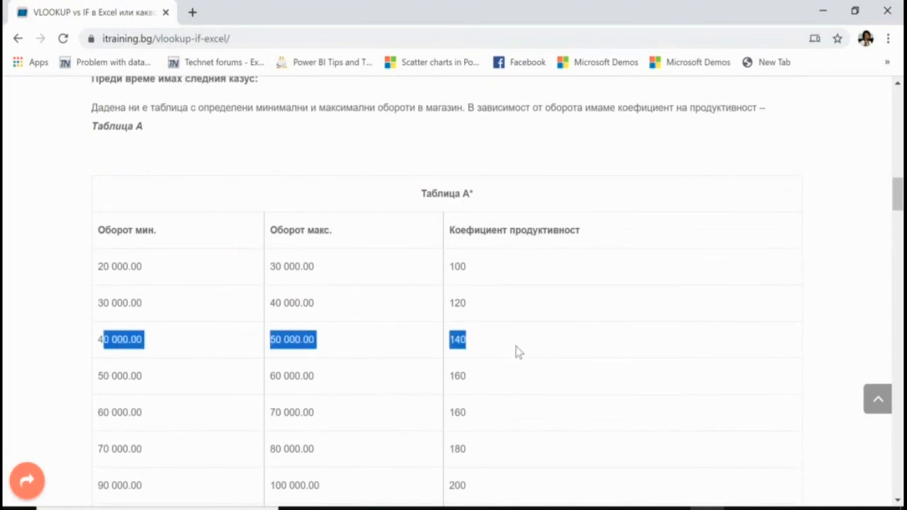
pyautogui.scroll(-2, 515, 353)
pyautogui.scroll(-5, 515, 352)
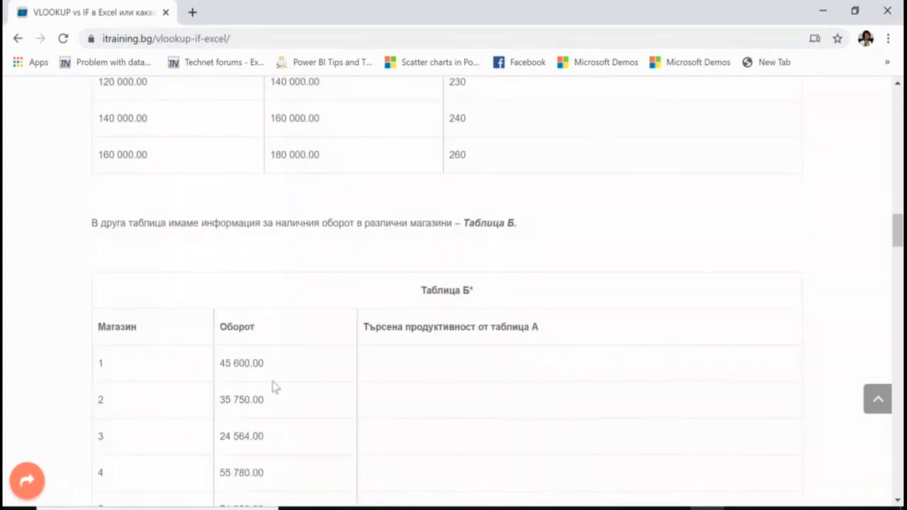
pyautogui.moveTo(220, 363); pyautogui.dragTo(264, 364)
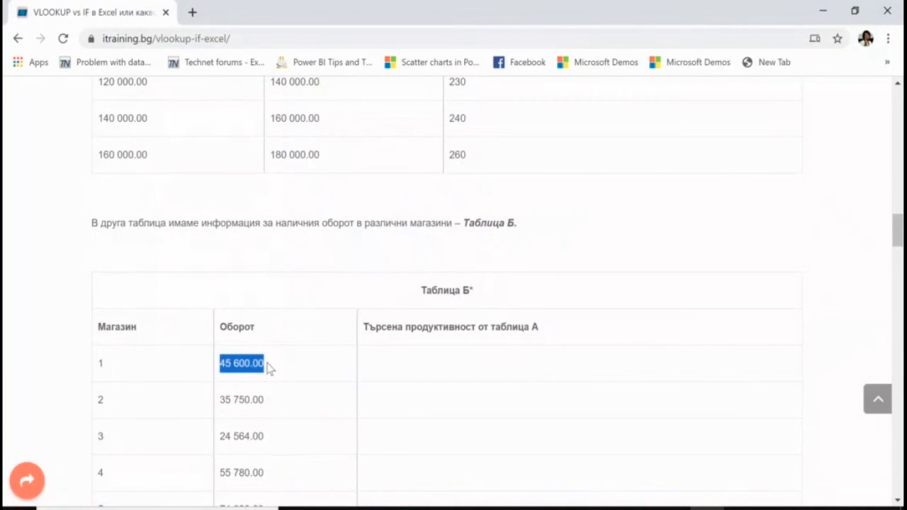
pyautogui.click(409, 374)
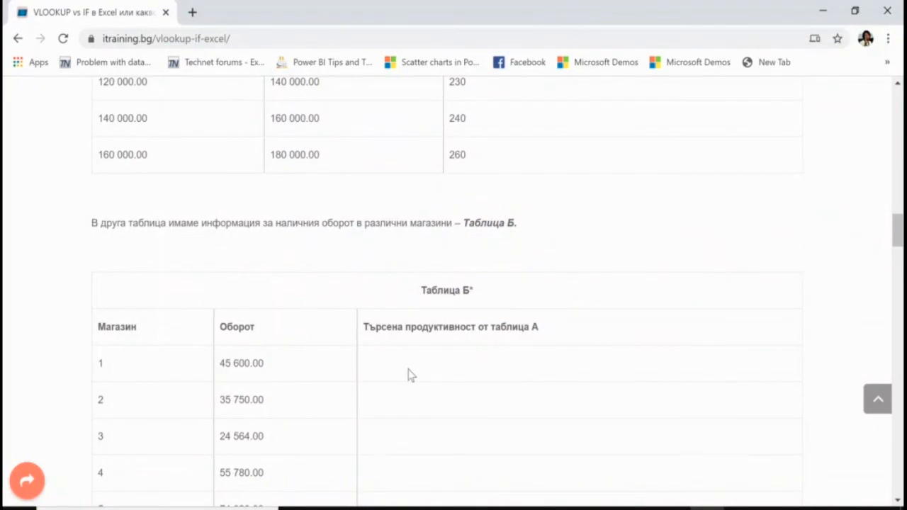
# Step: Scroll down to the nested IF section and enlarge its first Excel screenshot, Fig. 1
pyautogui.scroll(6, 408, 374)
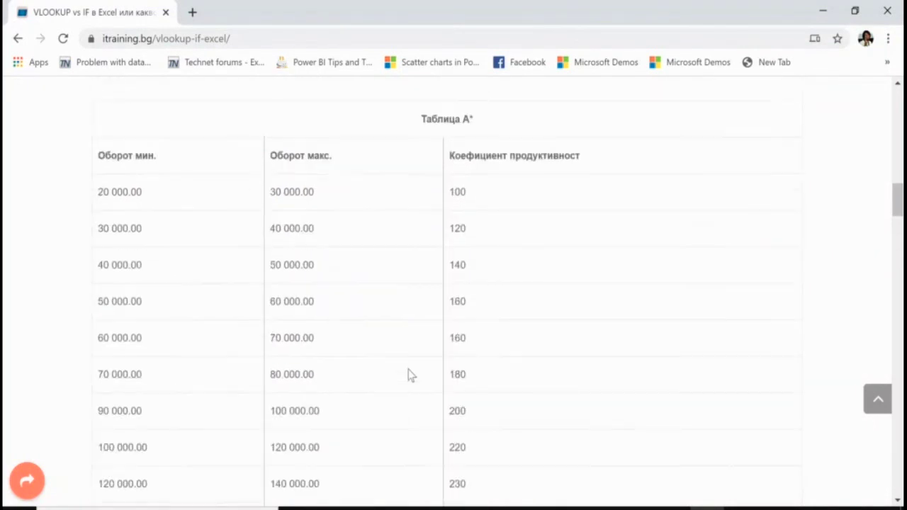
pyautogui.scroll(1, 439, 351)
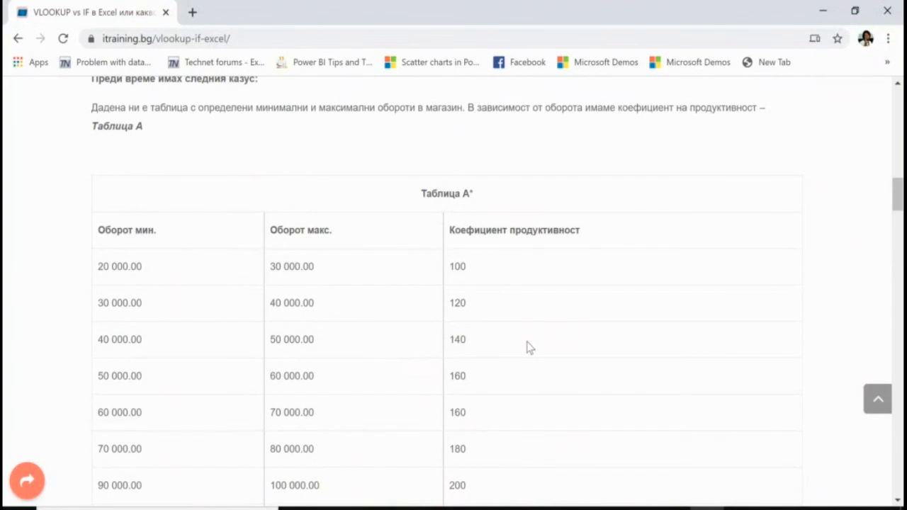
pyautogui.scroll(-8, 528, 348)
pyautogui.scroll(-2, 528, 347)
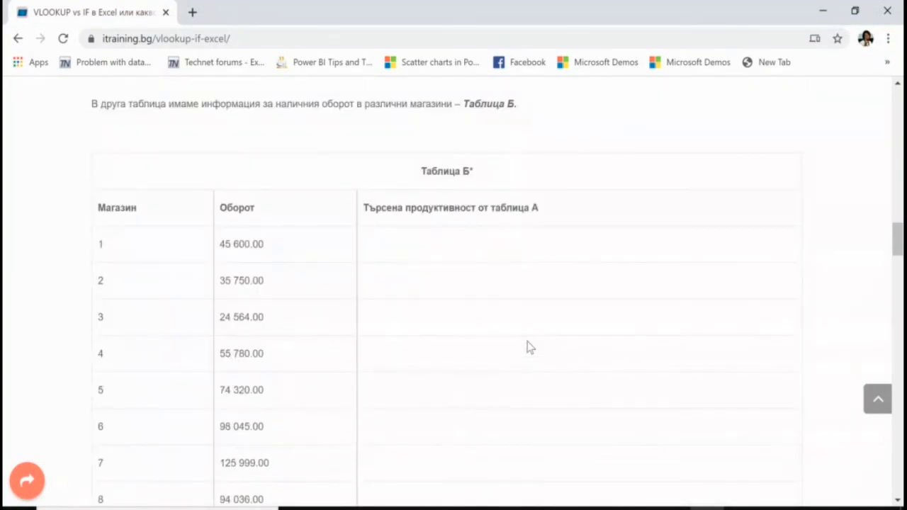
pyautogui.scroll(-2, 527, 347)
pyautogui.scroll(-5, 525, 354)
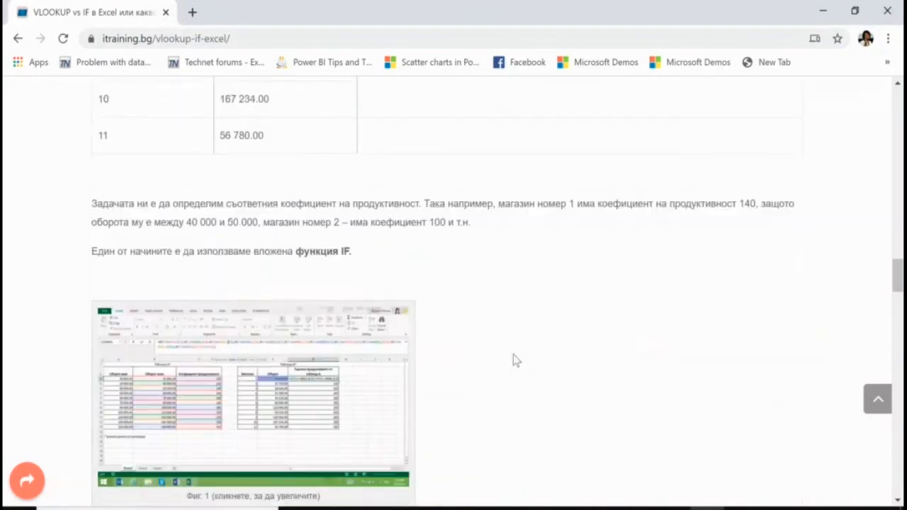
pyautogui.click(158, 370)
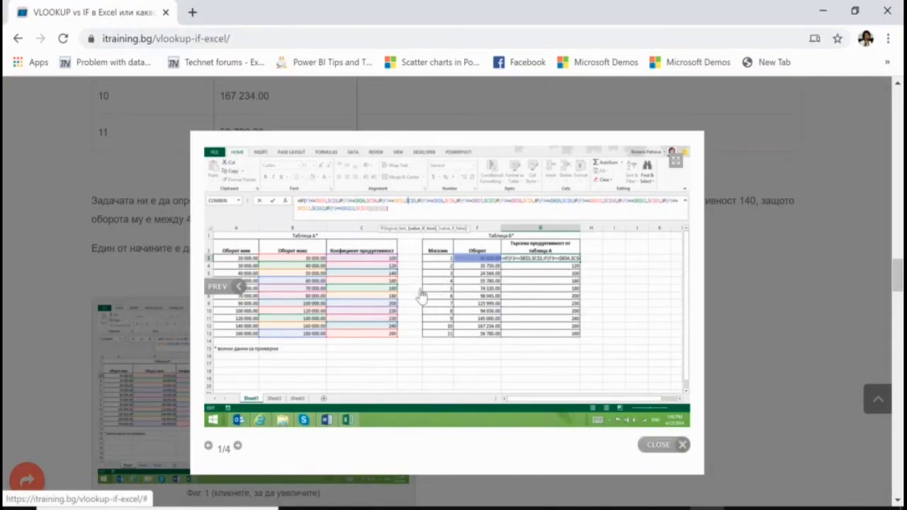
# Step: Advance the article's lightbox to screenshot 2/4, the =VLOOKUP(F3,A:C,3,1) version
pyautogui.click(239, 452)
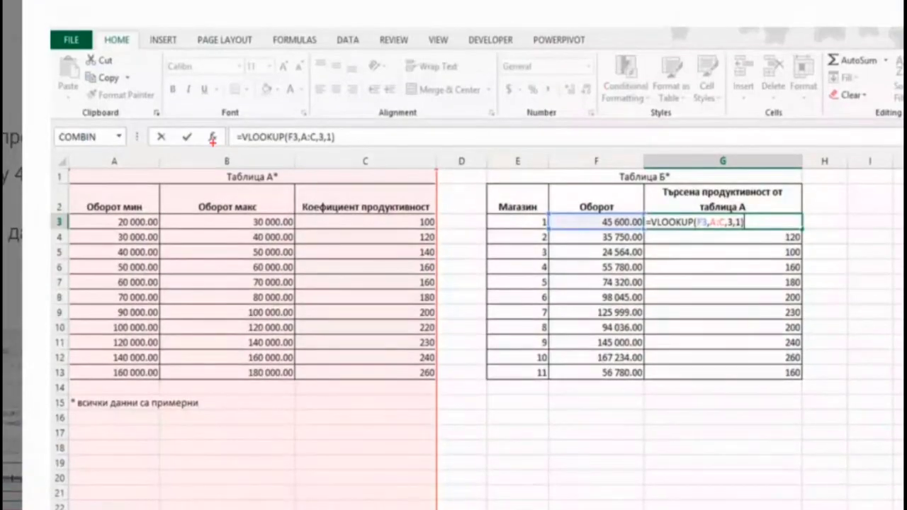
# Step: Underline in red the VLOOKUP formula, its 3,1 arguments, and the 45 600.00 turnover in F3
pyautogui.moveTo(212, 141); pyautogui.dragTo(367, 146)
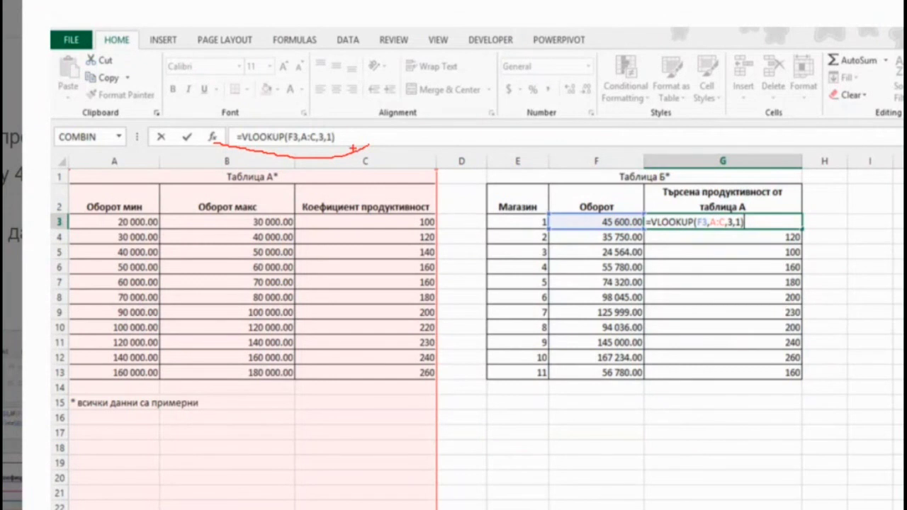
pyautogui.moveTo(320, 144); pyautogui.dragTo(335, 144)
pyautogui.moveTo(581, 228); pyautogui.dragTo(610, 225)
# Step: Scribble a red zigzag down the Оборот макс values and underline 20 000.00 and 30 000.00
pyautogui.moveTo(208, 205)
pyautogui.mouseDown()
pyautogui.moveTo(229, 200)
pyautogui.moveTo(220, 241)
pyautogui.moveTo(235, 383)
pyautogui.mouseUp()
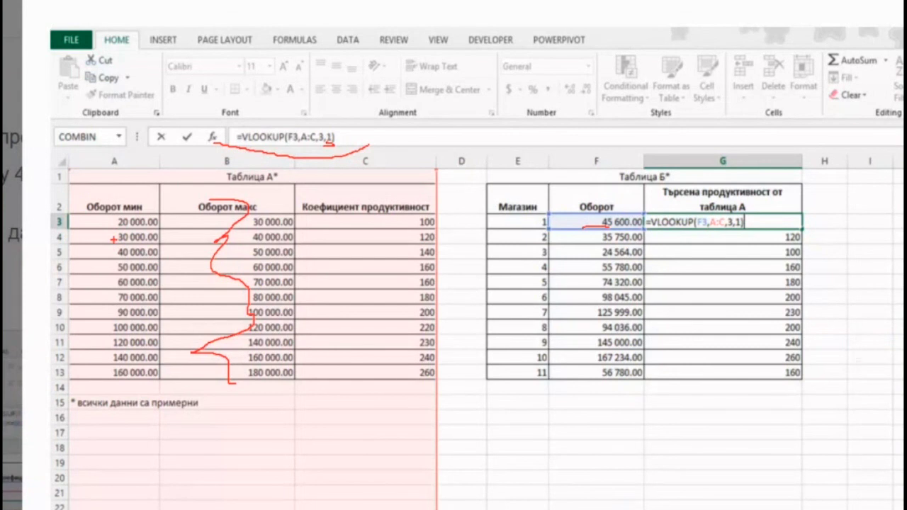
pyautogui.moveTo(117, 228); pyautogui.dragTo(128, 228)
pyautogui.moveTo(110, 244); pyautogui.dragTo(132, 243)
# Step: Draw a blue downward arrow along column A
pyautogui.moveTo(91, 370); pyautogui.dragTo(93, 366)
pyautogui.moveTo(93, 369); pyautogui.dragTo(99, 178)
pyautogui.moveTo(98, 179); pyautogui.dragTo(95, 166)
pyautogui.moveTo(81, 346); pyautogui.dragTo(101, 350)
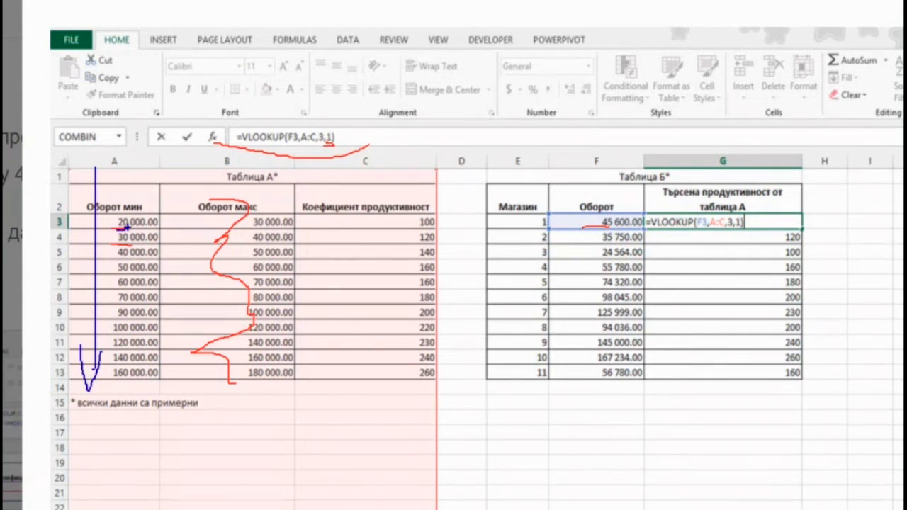
# Step: Underline 30 000.00, 40 000.00 and 50 000.00 in blue
pyautogui.moveTo(115, 246); pyautogui.dragTo(134, 245)
pyautogui.moveTo(115, 260); pyautogui.dragTo(135, 260)
pyautogui.moveTo(114, 275); pyautogui.dragTo(139, 274)
# Step: In red, mark column A rows 6–12, beside 40 000.00, and underline coefficient 160
pyautogui.press('r')
pyautogui.moveTo(121, 286); pyautogui.dragTo(131, 361)
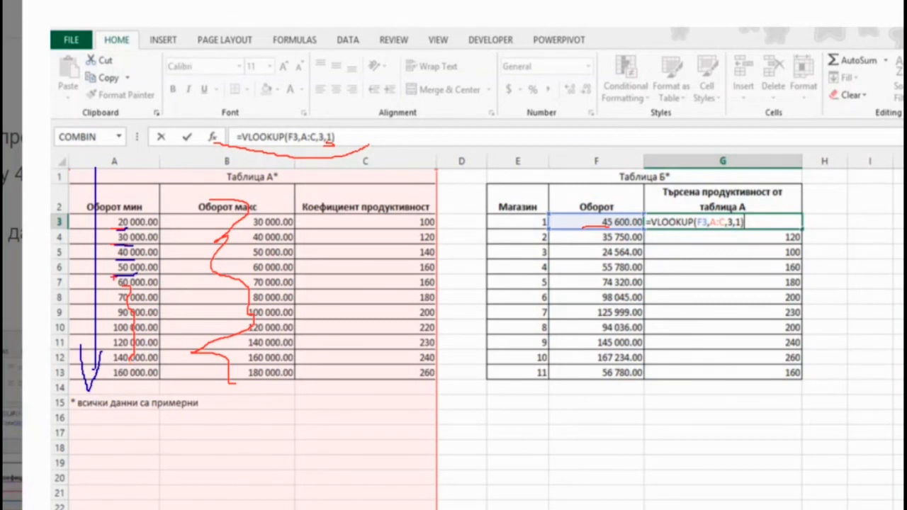
pyautogui.moveTo(105, 262); pyautogui.dragTo(186, 253)
pyautogui.moveTo(89, 248); pyautogui.dragTo(123, 267)
pyautogui.moveTo(404, 266); pyautogui.dragTo(457, 264)
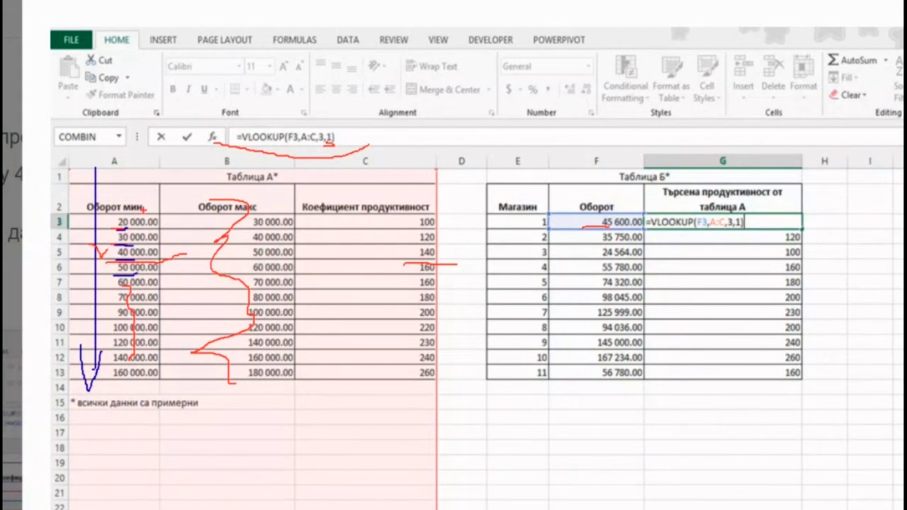
# Step: Draw a red A-like shape over the top of column A
pyautogui.moveTo(130, 155); pyautogui.dragTo(118, 213)
pyautogui.moveTo(131, 156); pyautogui.dragTo(147, 225)
pyautogui.moveTo(118, 188); pyautogui.dragTo(148, 187)
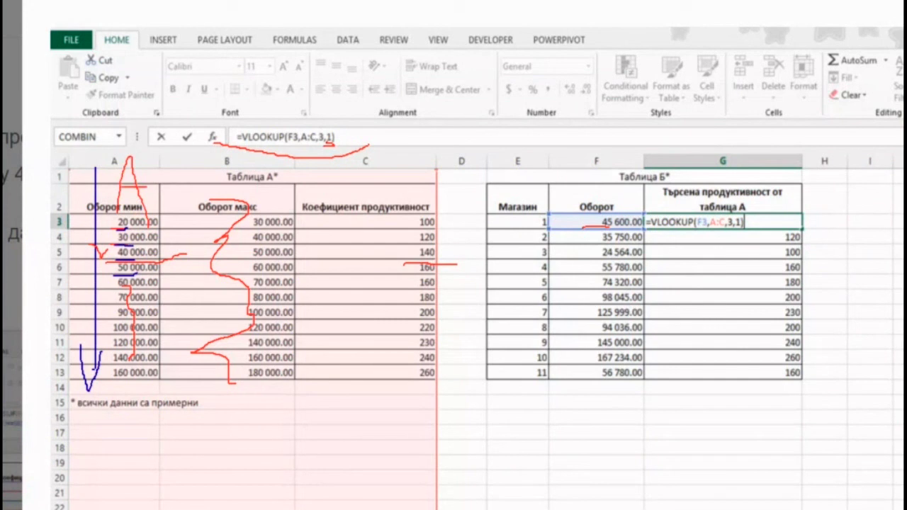
# Step: Add red scribbles: a crossed Z below the table, a D beside the formula, and a number-like shape
pyautogui.moveTo(95, 423); pyautogui.dragTo(136, 481)
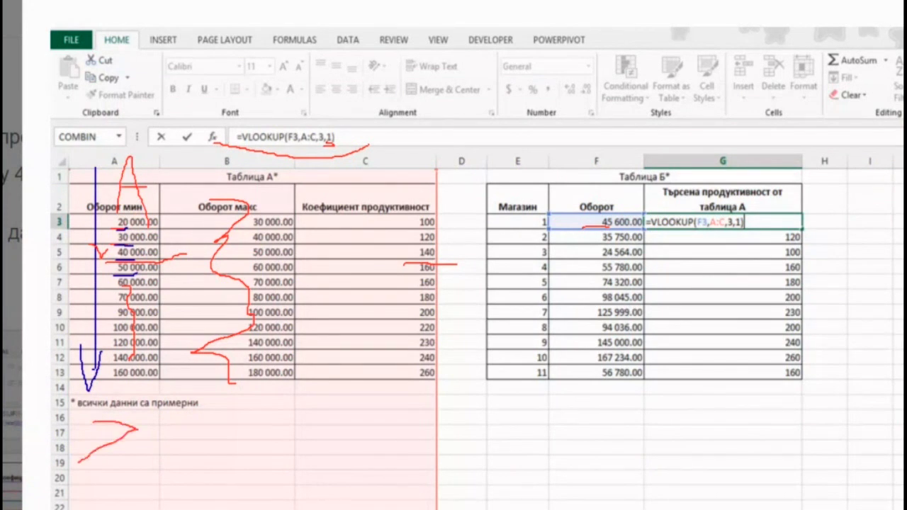
pyautogui.moveTo(92, 438); pyautogui.dragTo(142, 452)
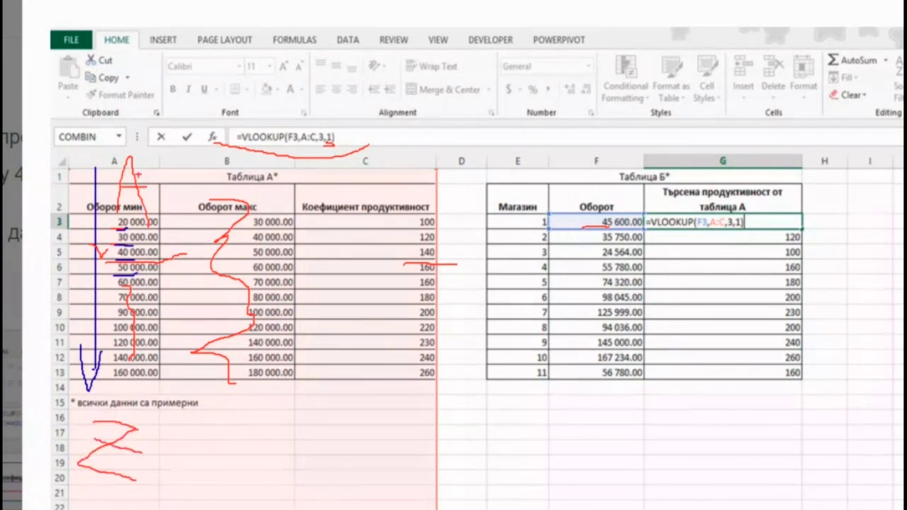
pyautogui.moveTo(162, 132); pyautogui.dragTo(163, 173)
pyautogui.moveTo(159, 470)
pyautogui.mouseDown()
pyautogui.moveTo(175, 507)
pyautogui.moveTo(187, 490)
pyautogui.mouseUp()
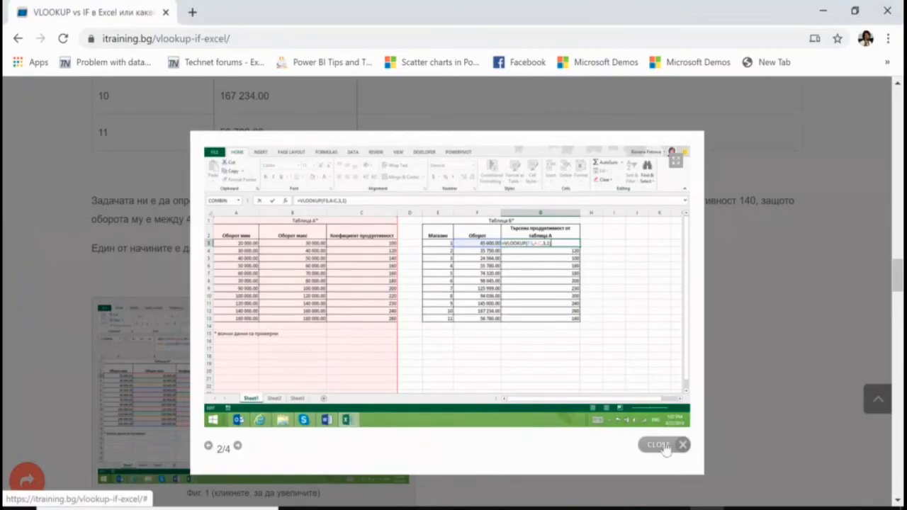
# Step: Close the screenshot lightbox to return to the article with Фиг. 1
pyautogui.click(660, 446)
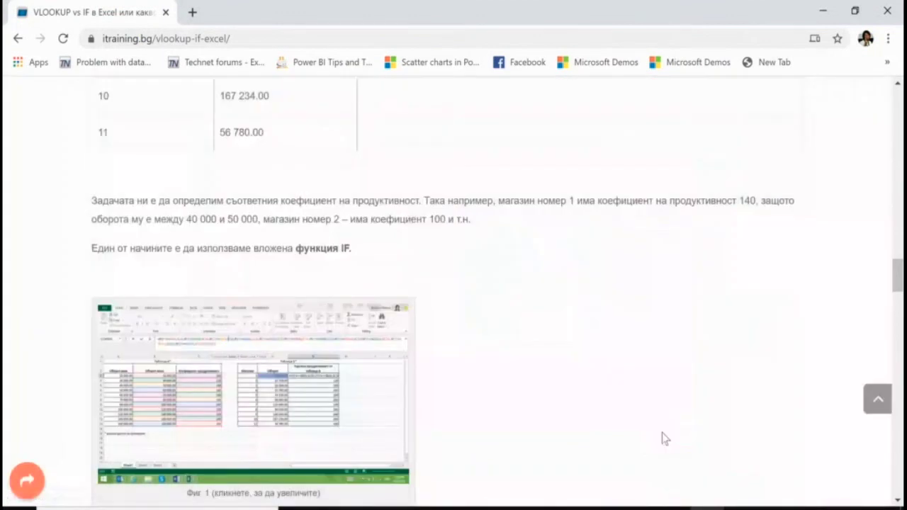